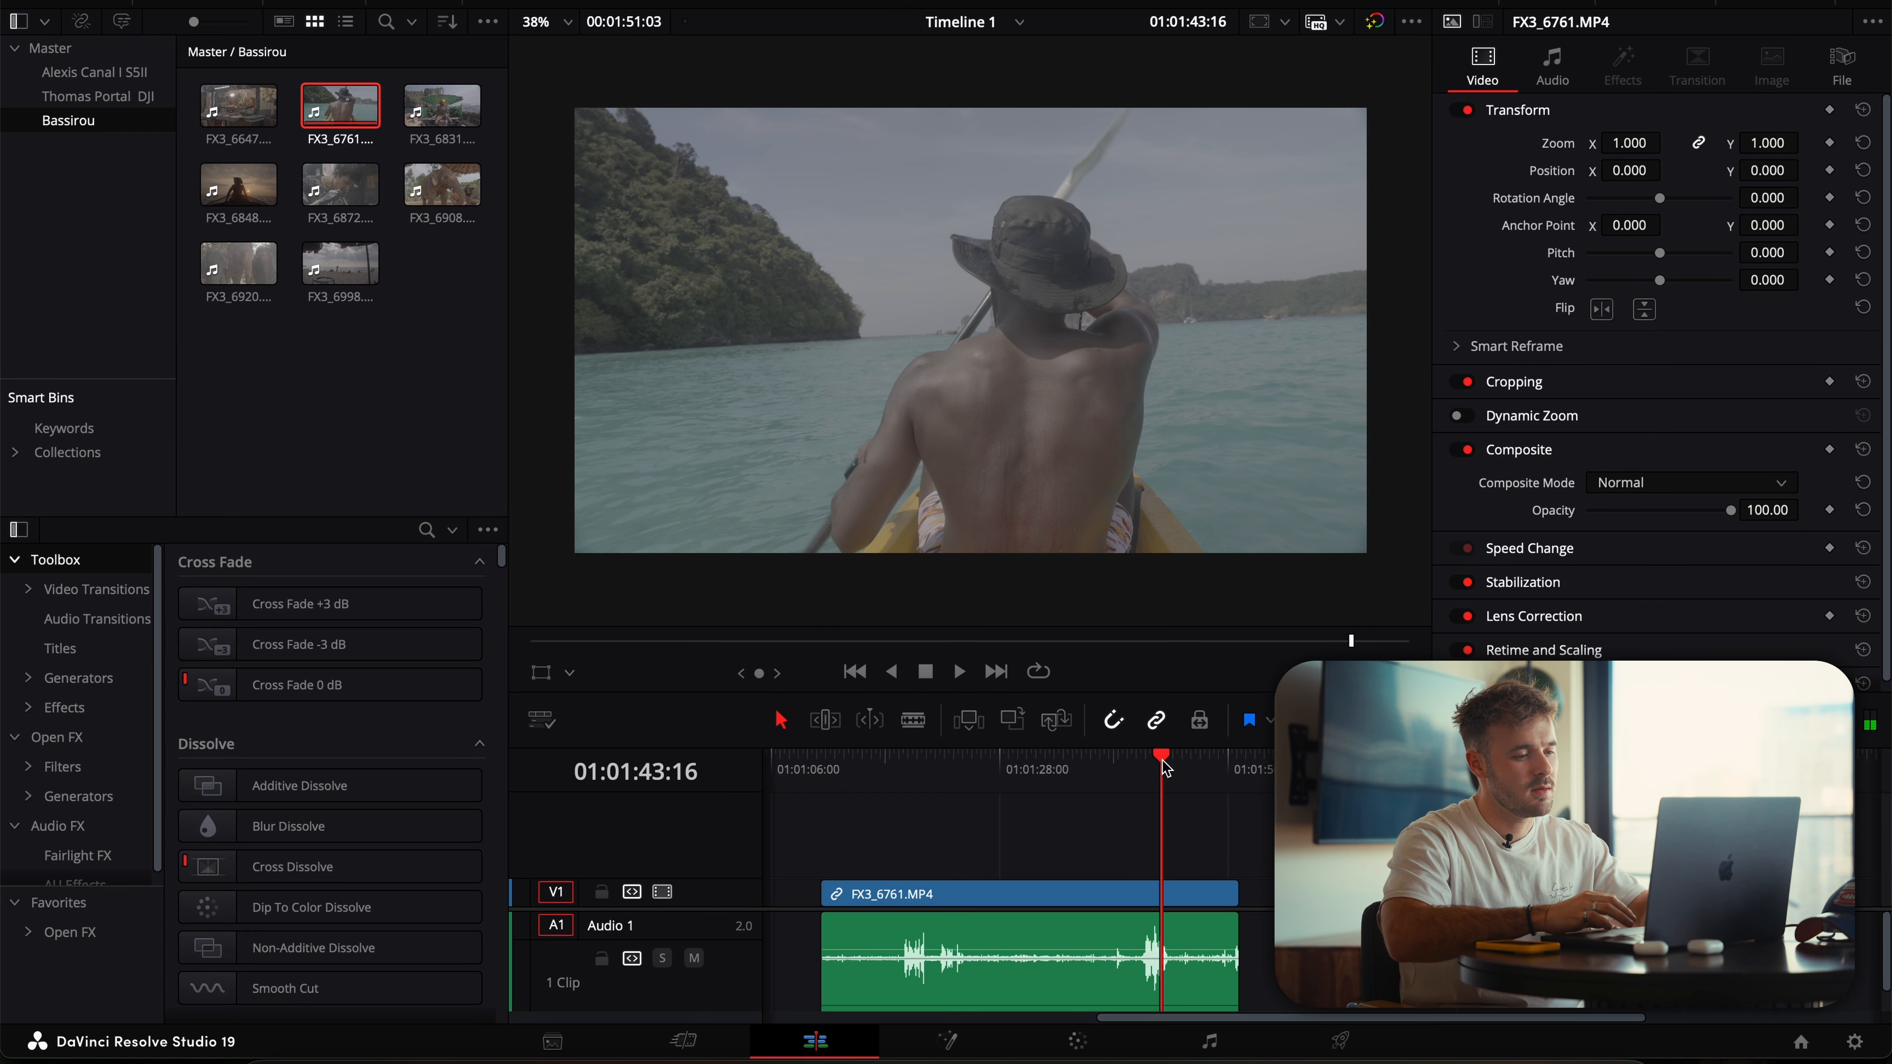
# Move the playhead to about 01:01:19:20 in the kayak clip and open the Color page
pyautogui.moveTo(937, 793); pyautogui.dragTo(918, 784)
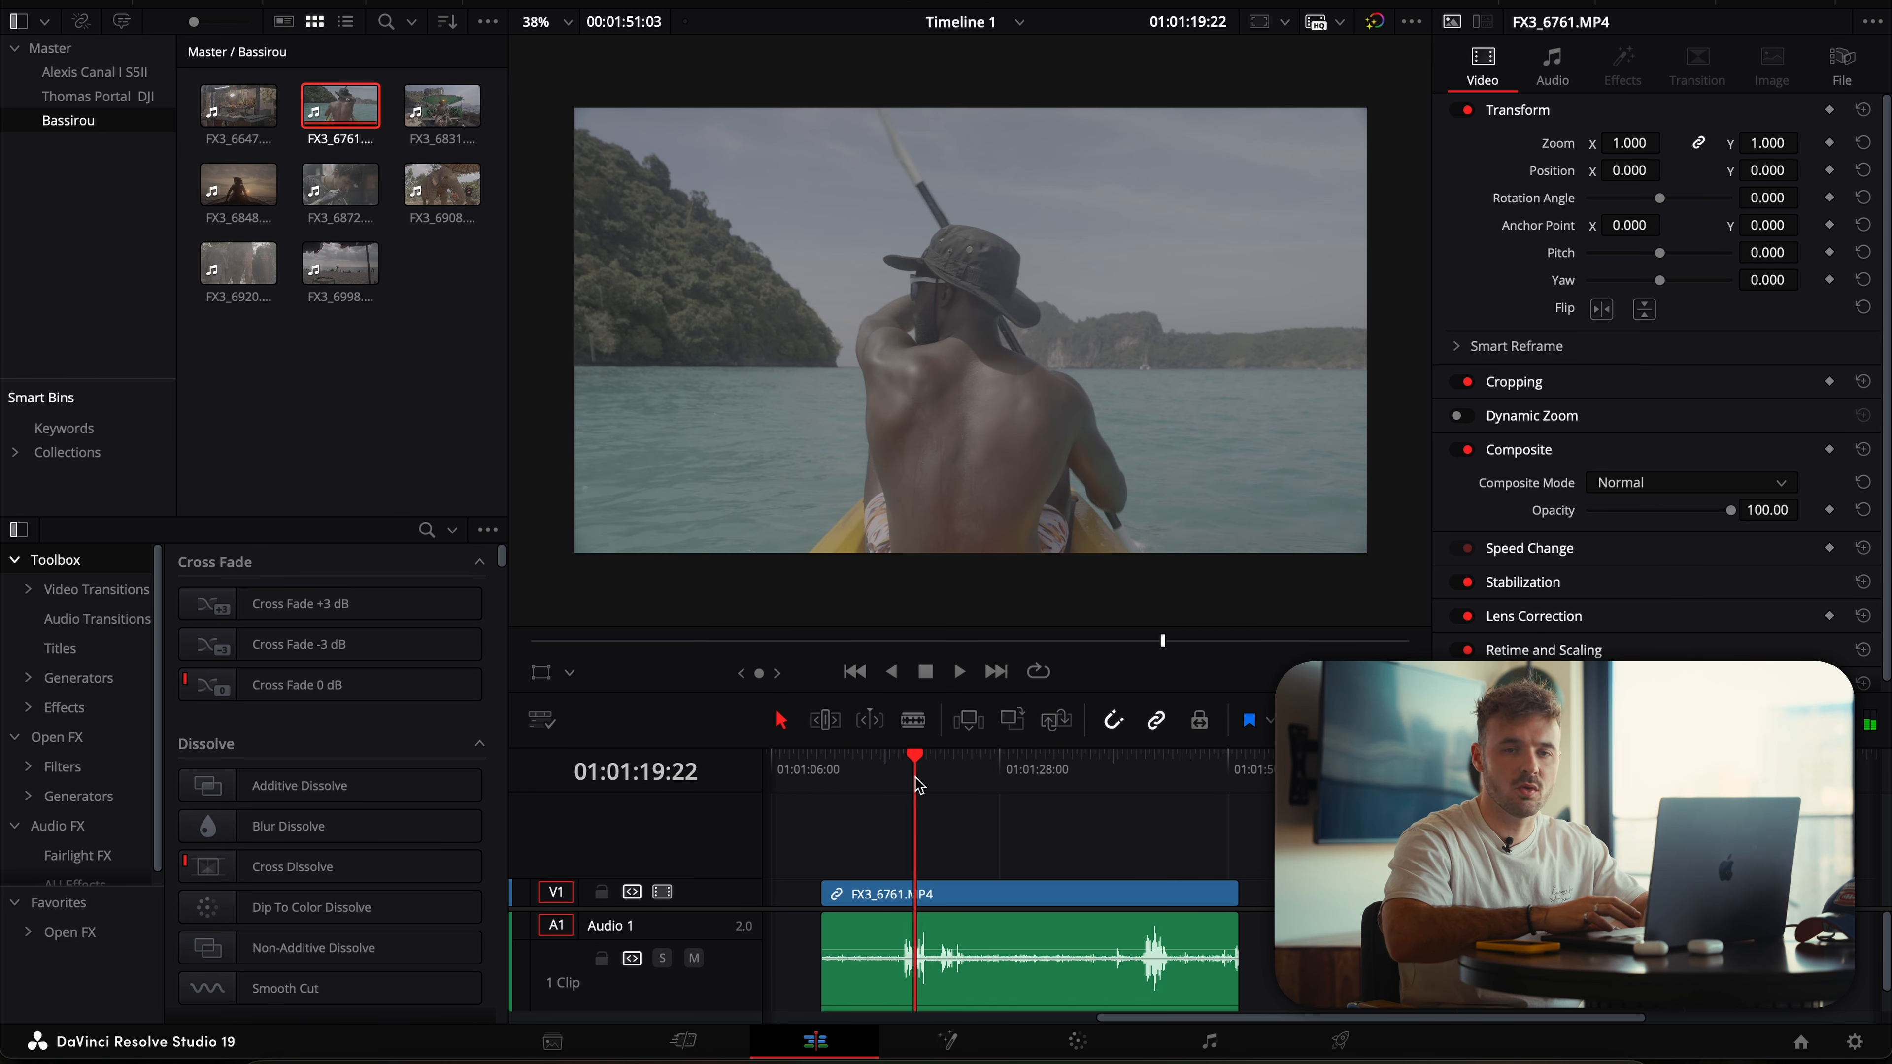
pyautogui.click(917, 779)
pyautogui.click(1078, 1041)
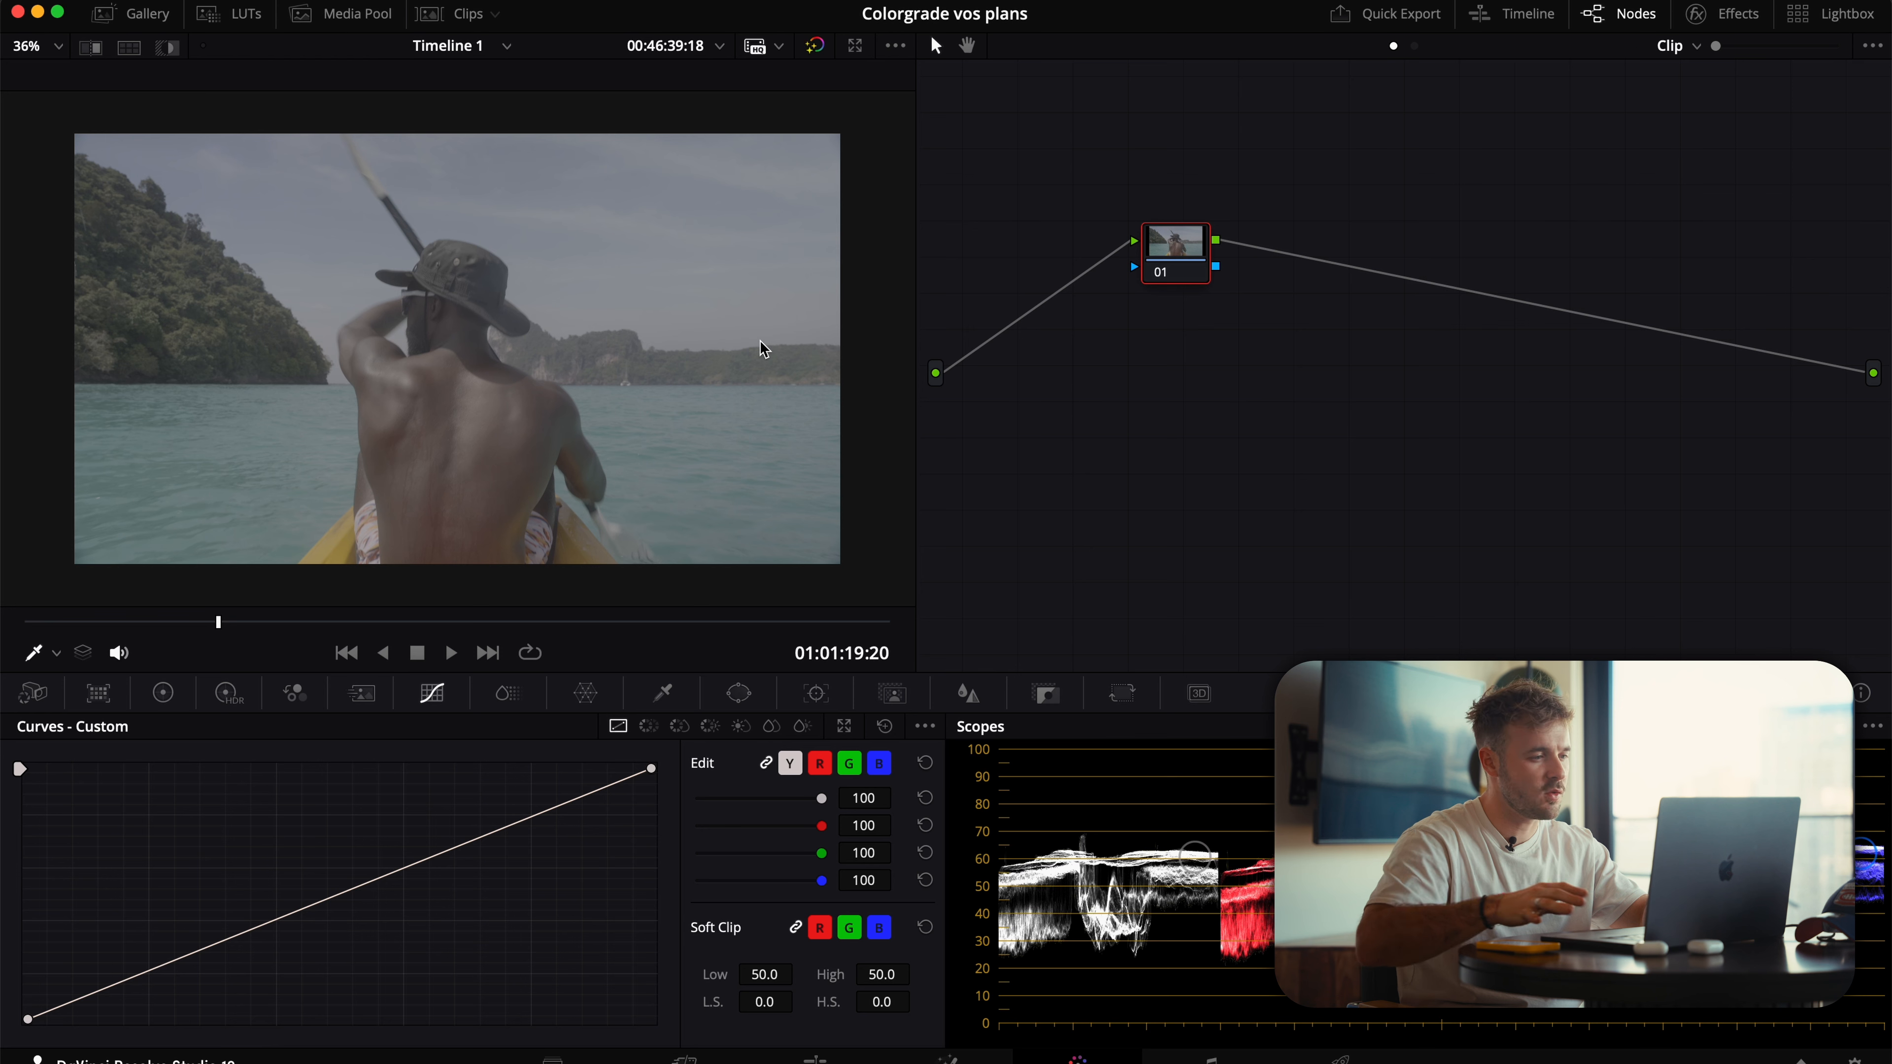
# Apply the saved multi-node grade from the PowerGrade 1 album to the kayak clip and close the gallery
pyautogui.click(154, 18)
pyautogui.click(71, 112)
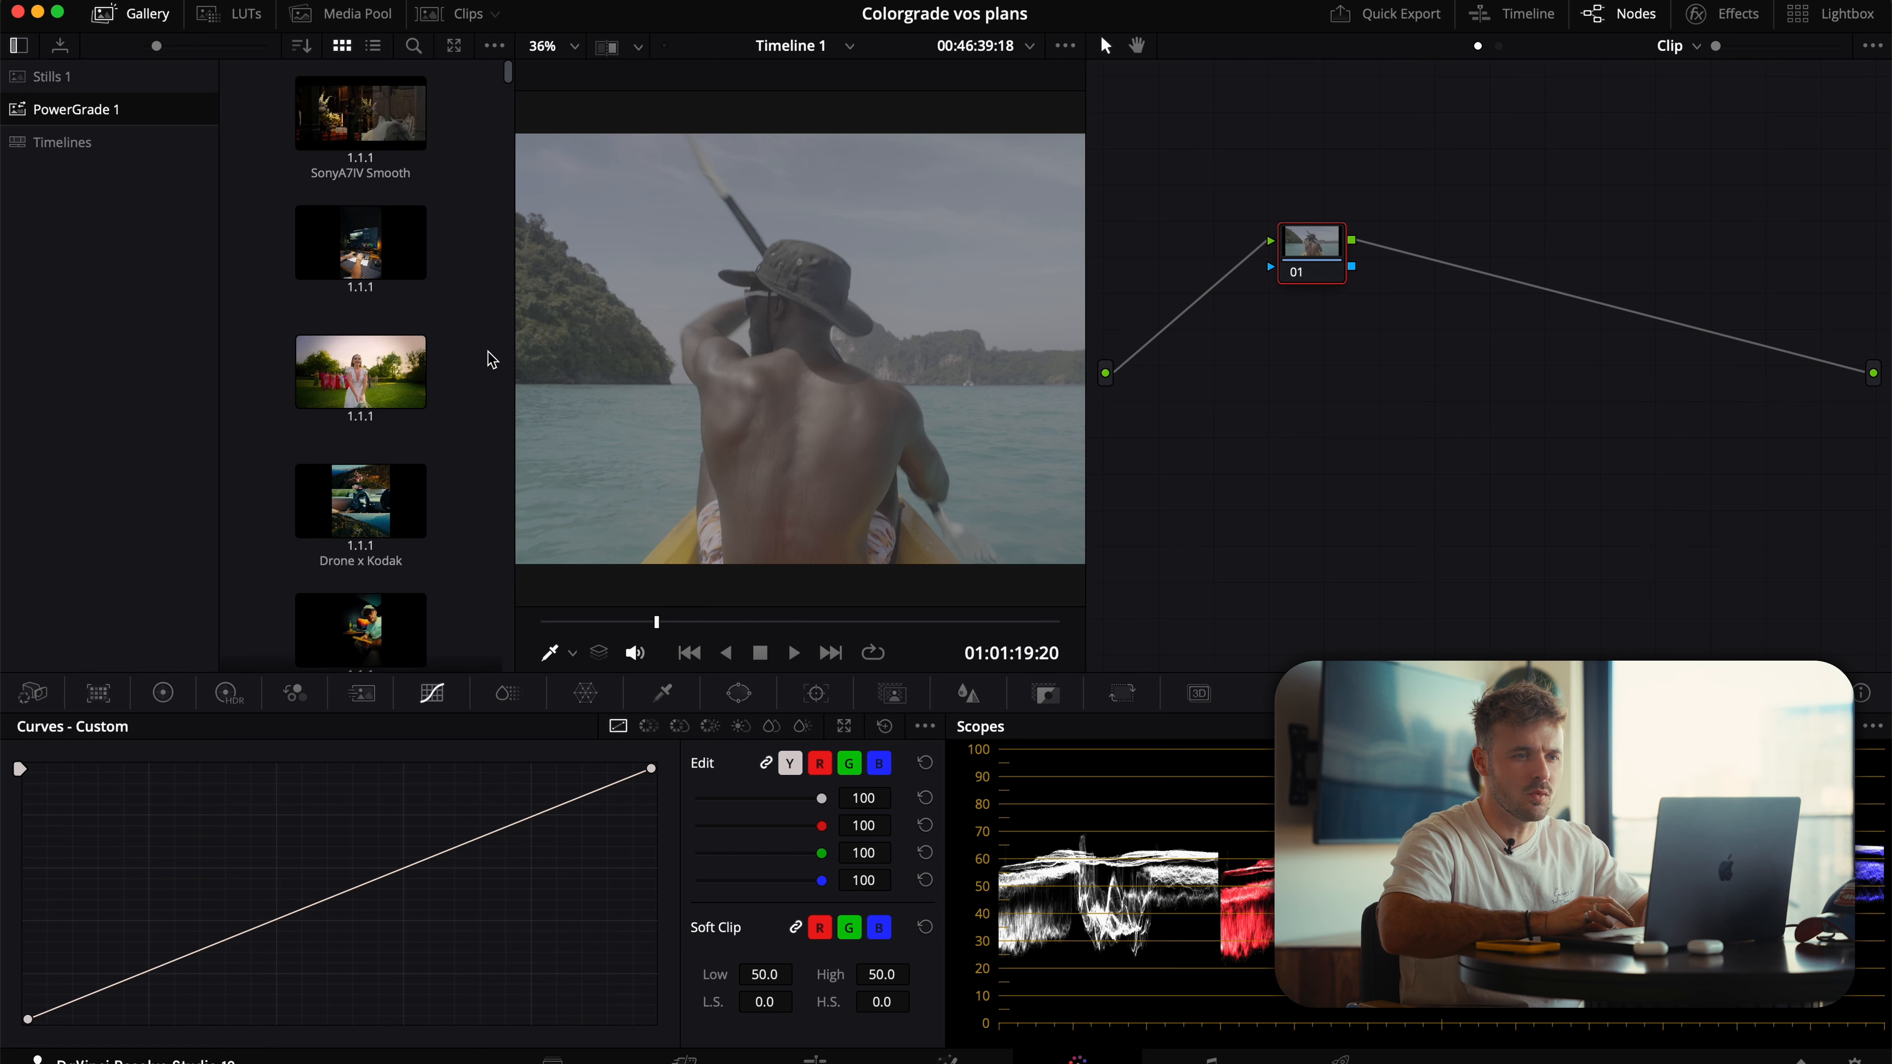
pyautogui.scroll(-15, 475, 441)
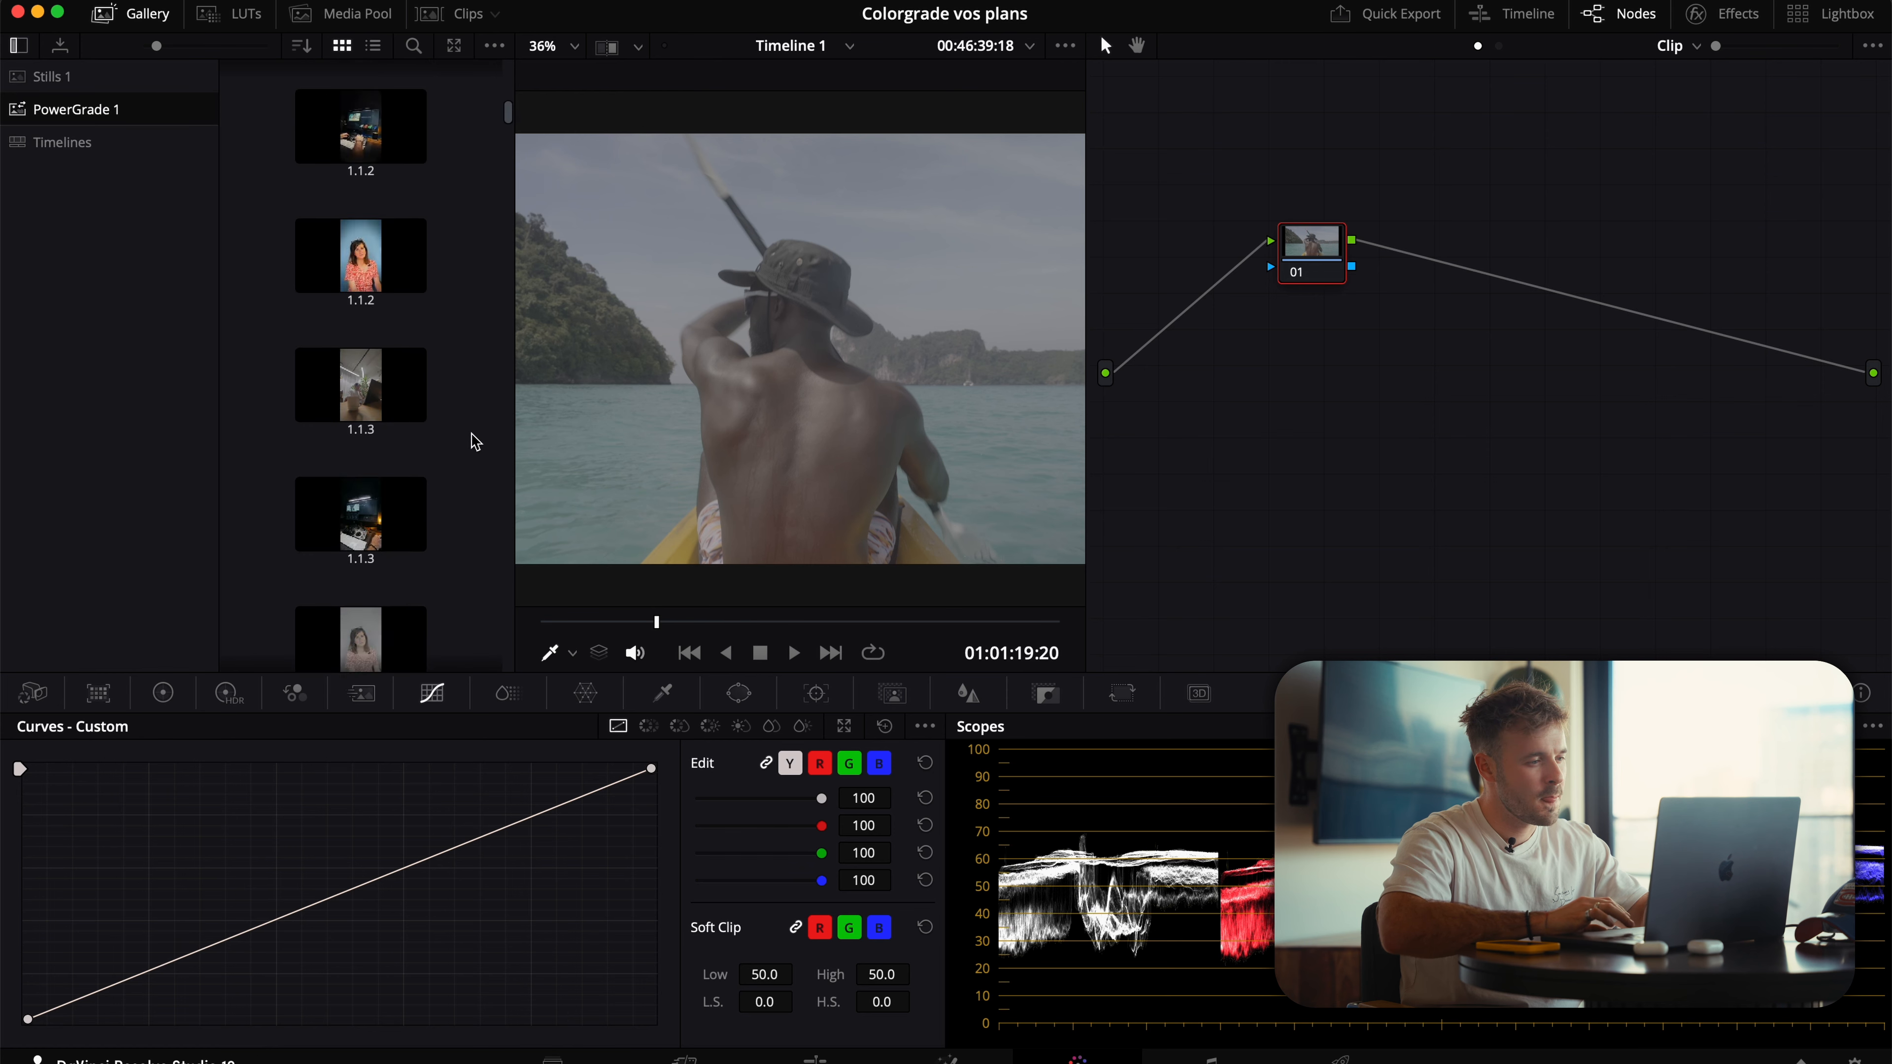
pyautogui.scroll(-15, 476, 441)
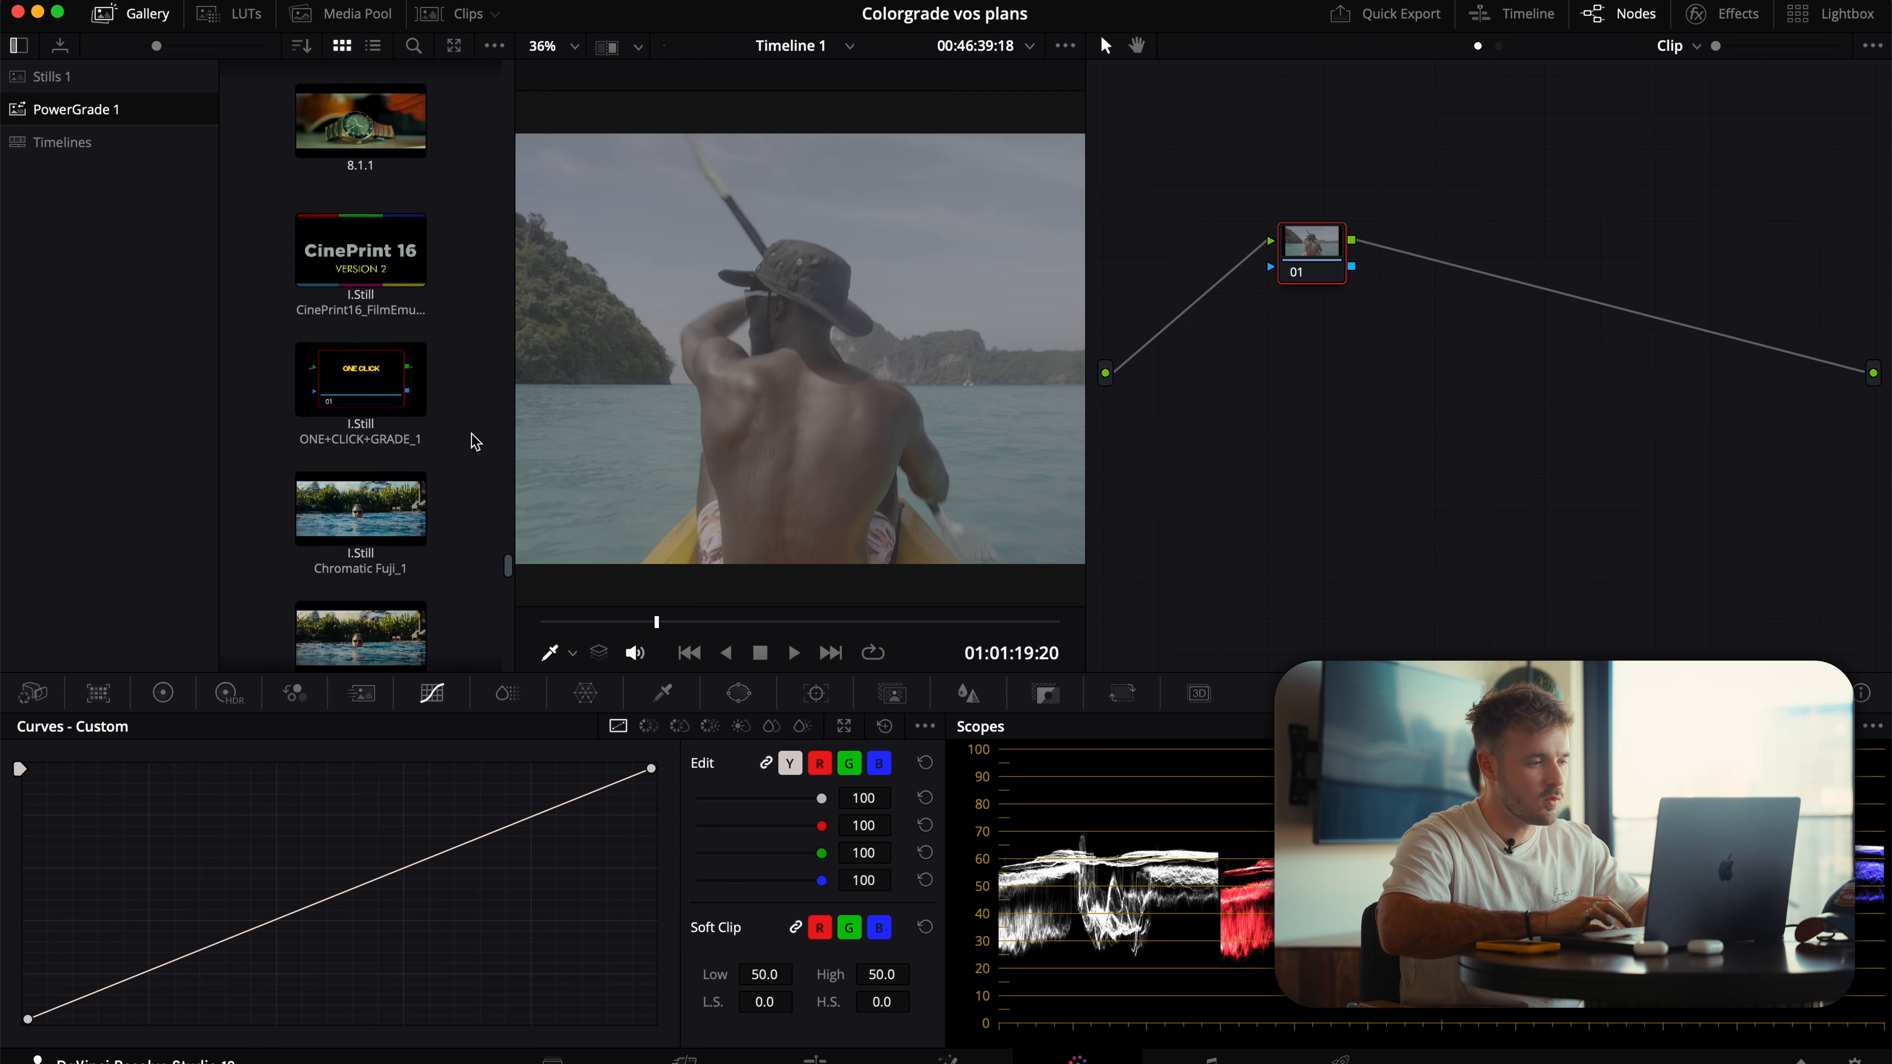
pyautogui.scroll(-10, 475, 441)
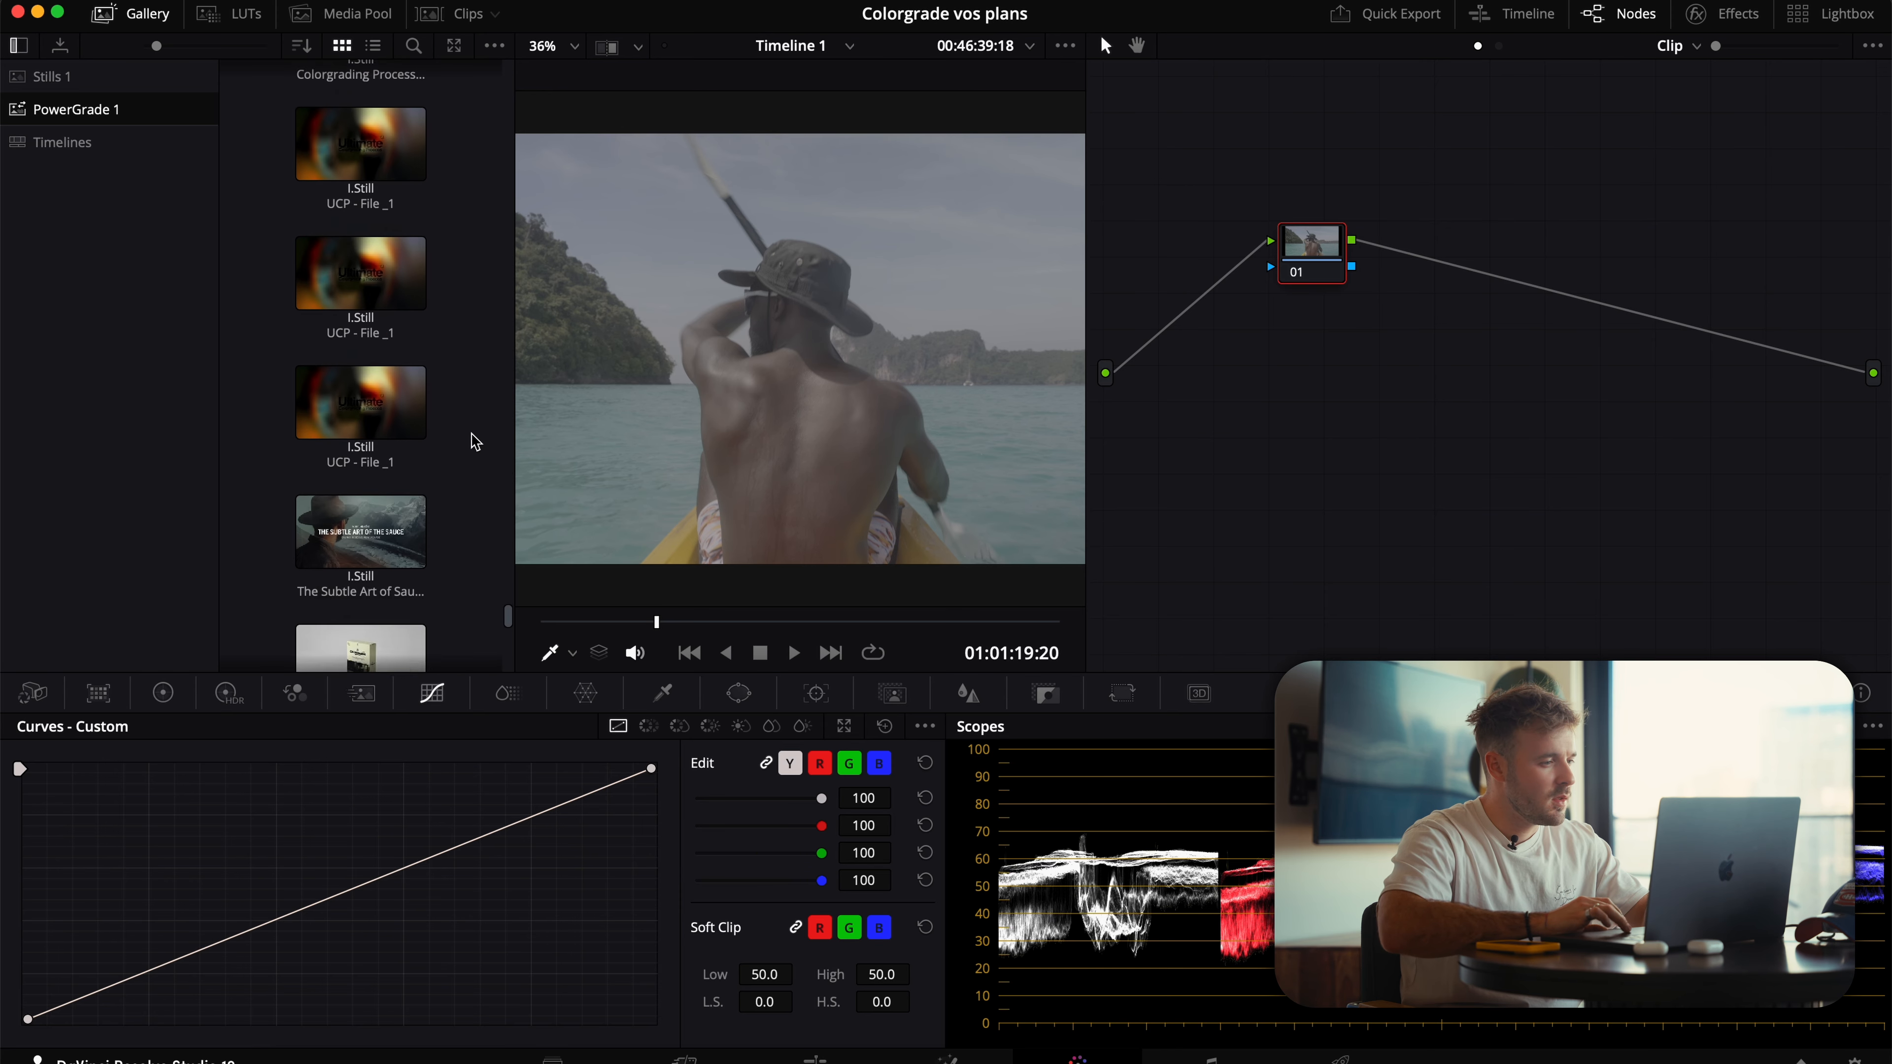
pyautogui.middleClick(339, 470)
pyautogui.click(134, 14)
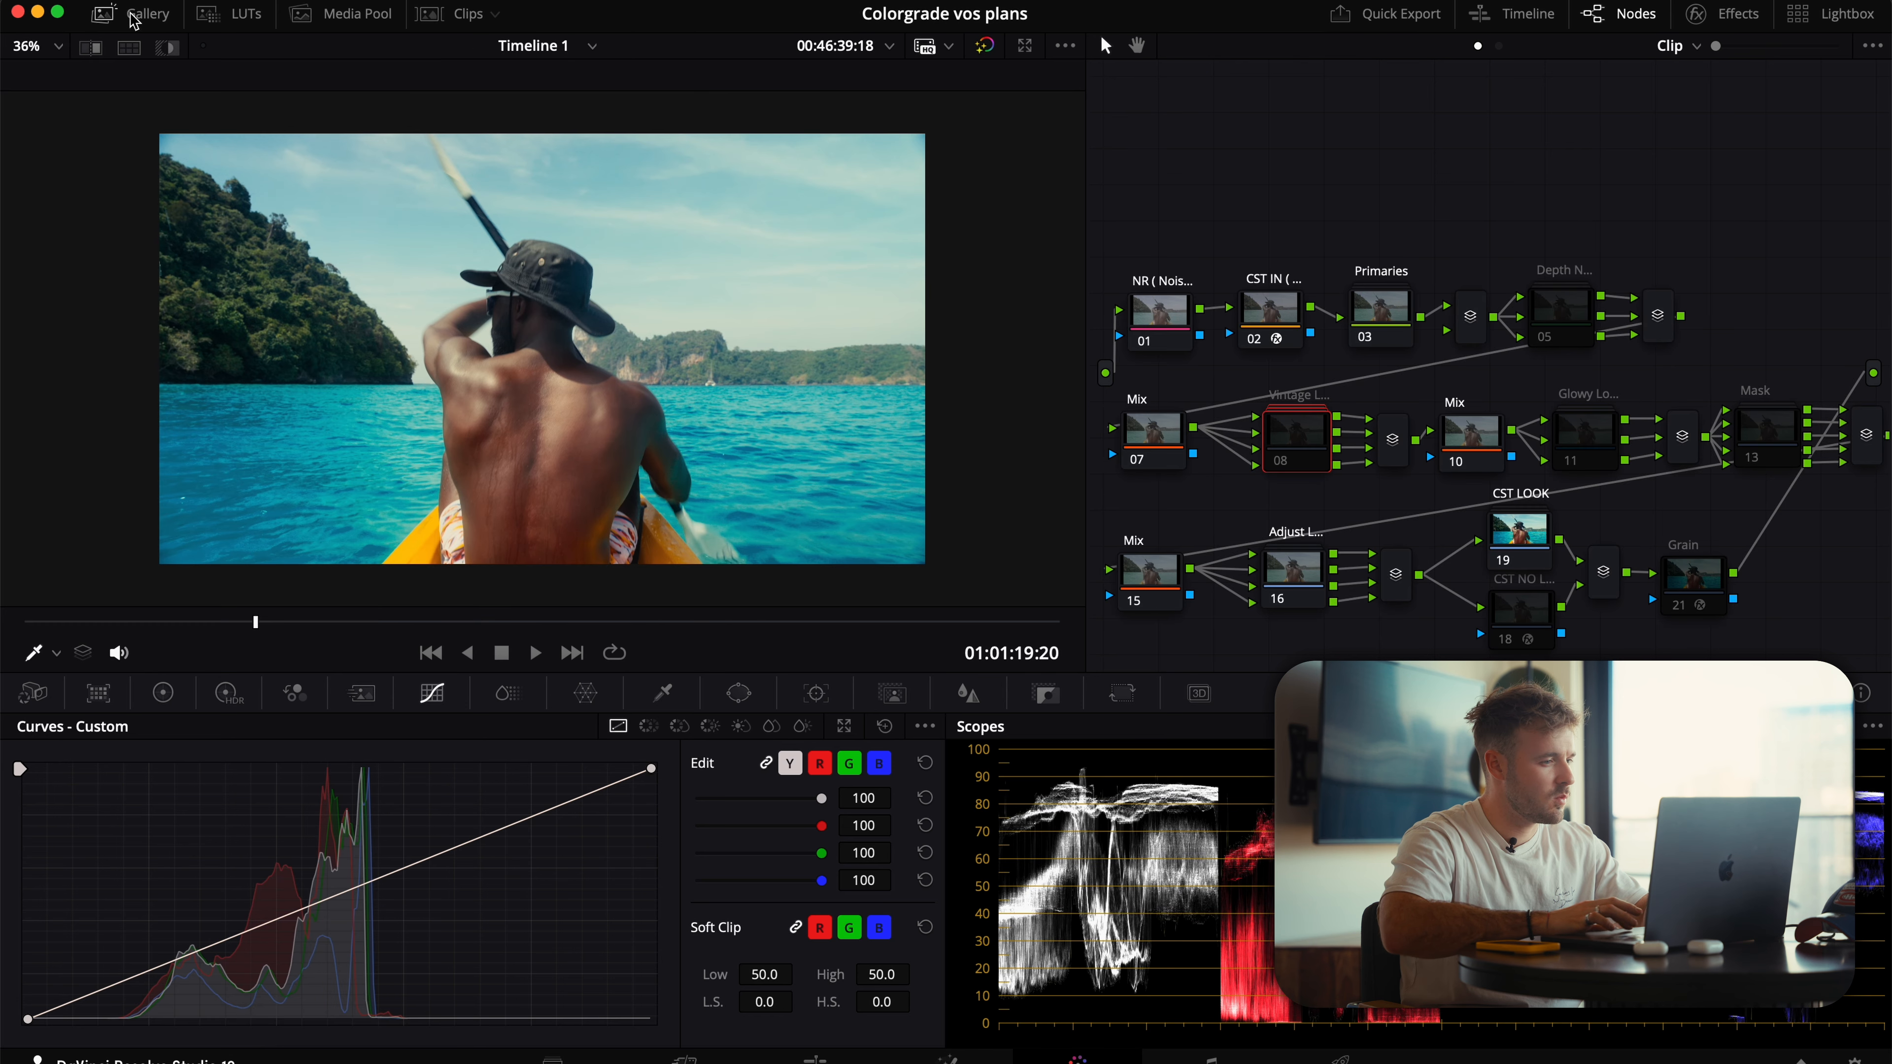
# Go to frame 01:01:17:21 and examine the Color Space Transform settings of the CST IN node
pyautogui.click(251, 622)
pyautogui.moveTo(251, 629); pyautogui.dragTo(300, 626)
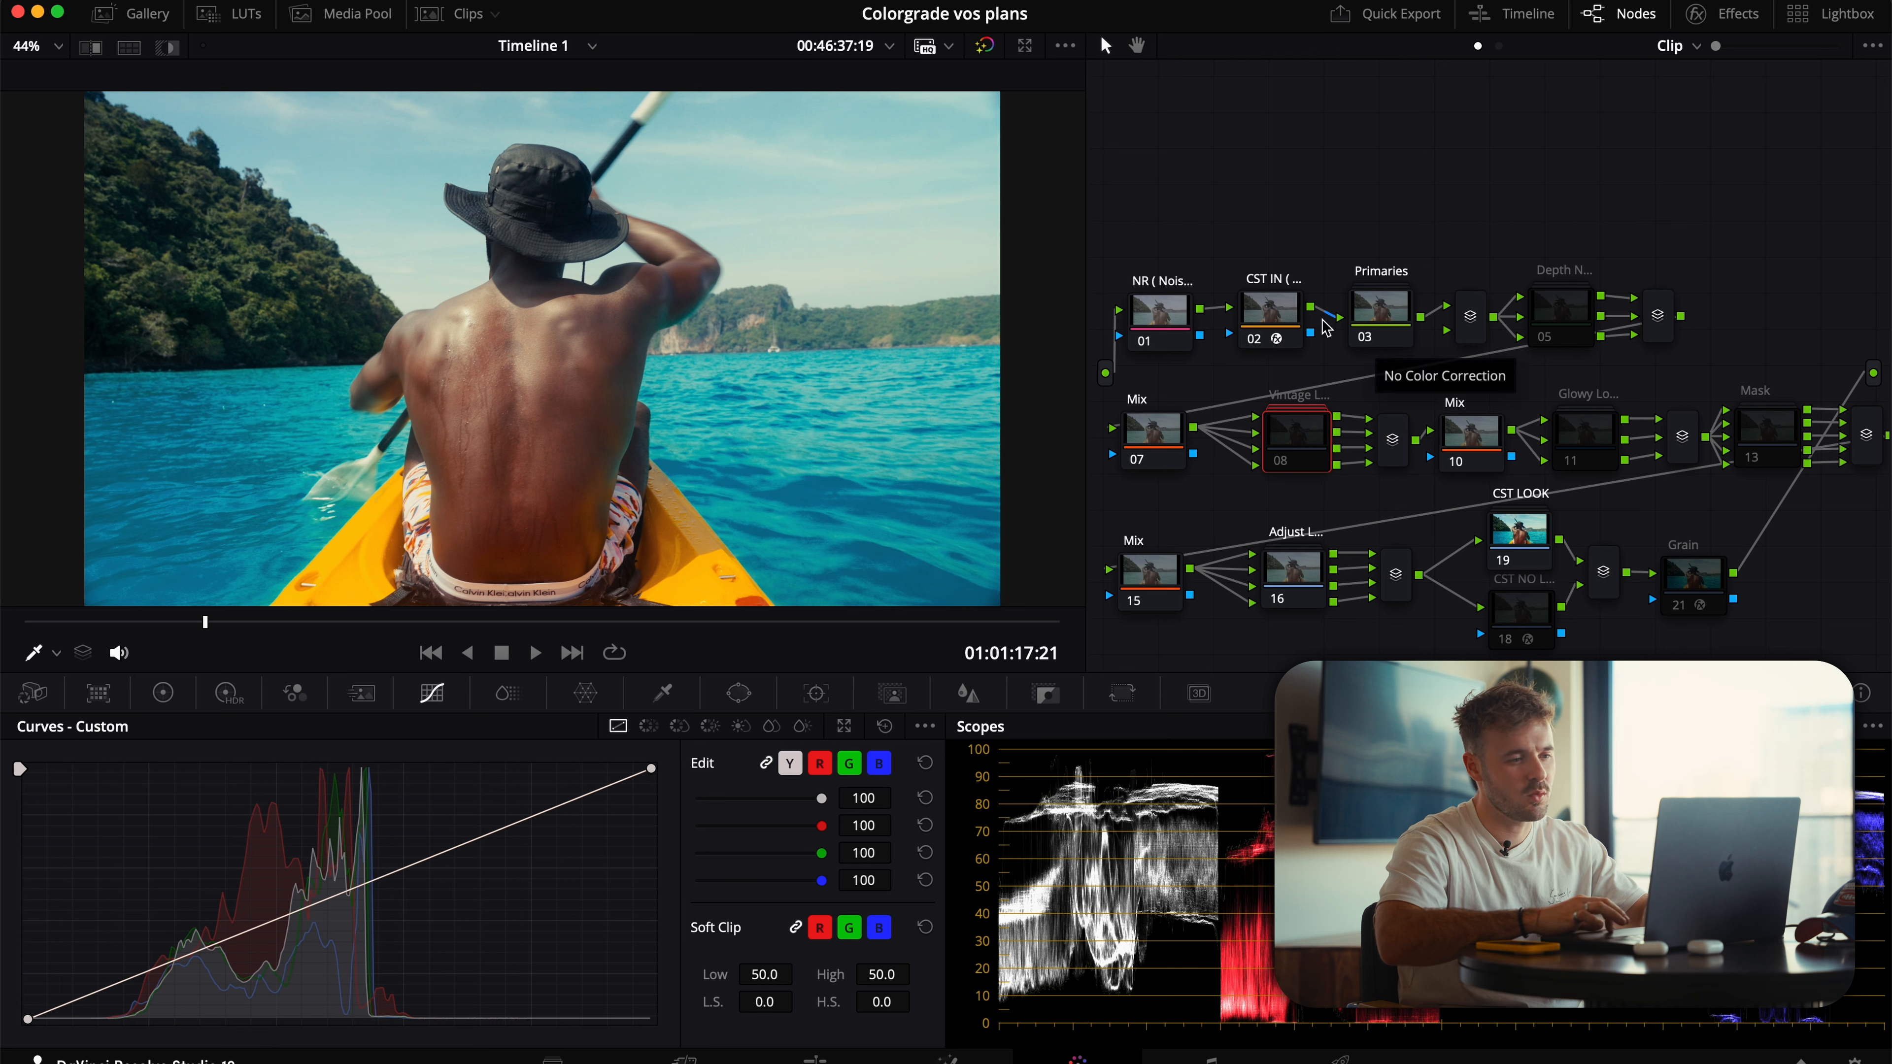
pyautogui.click(1266, 307)
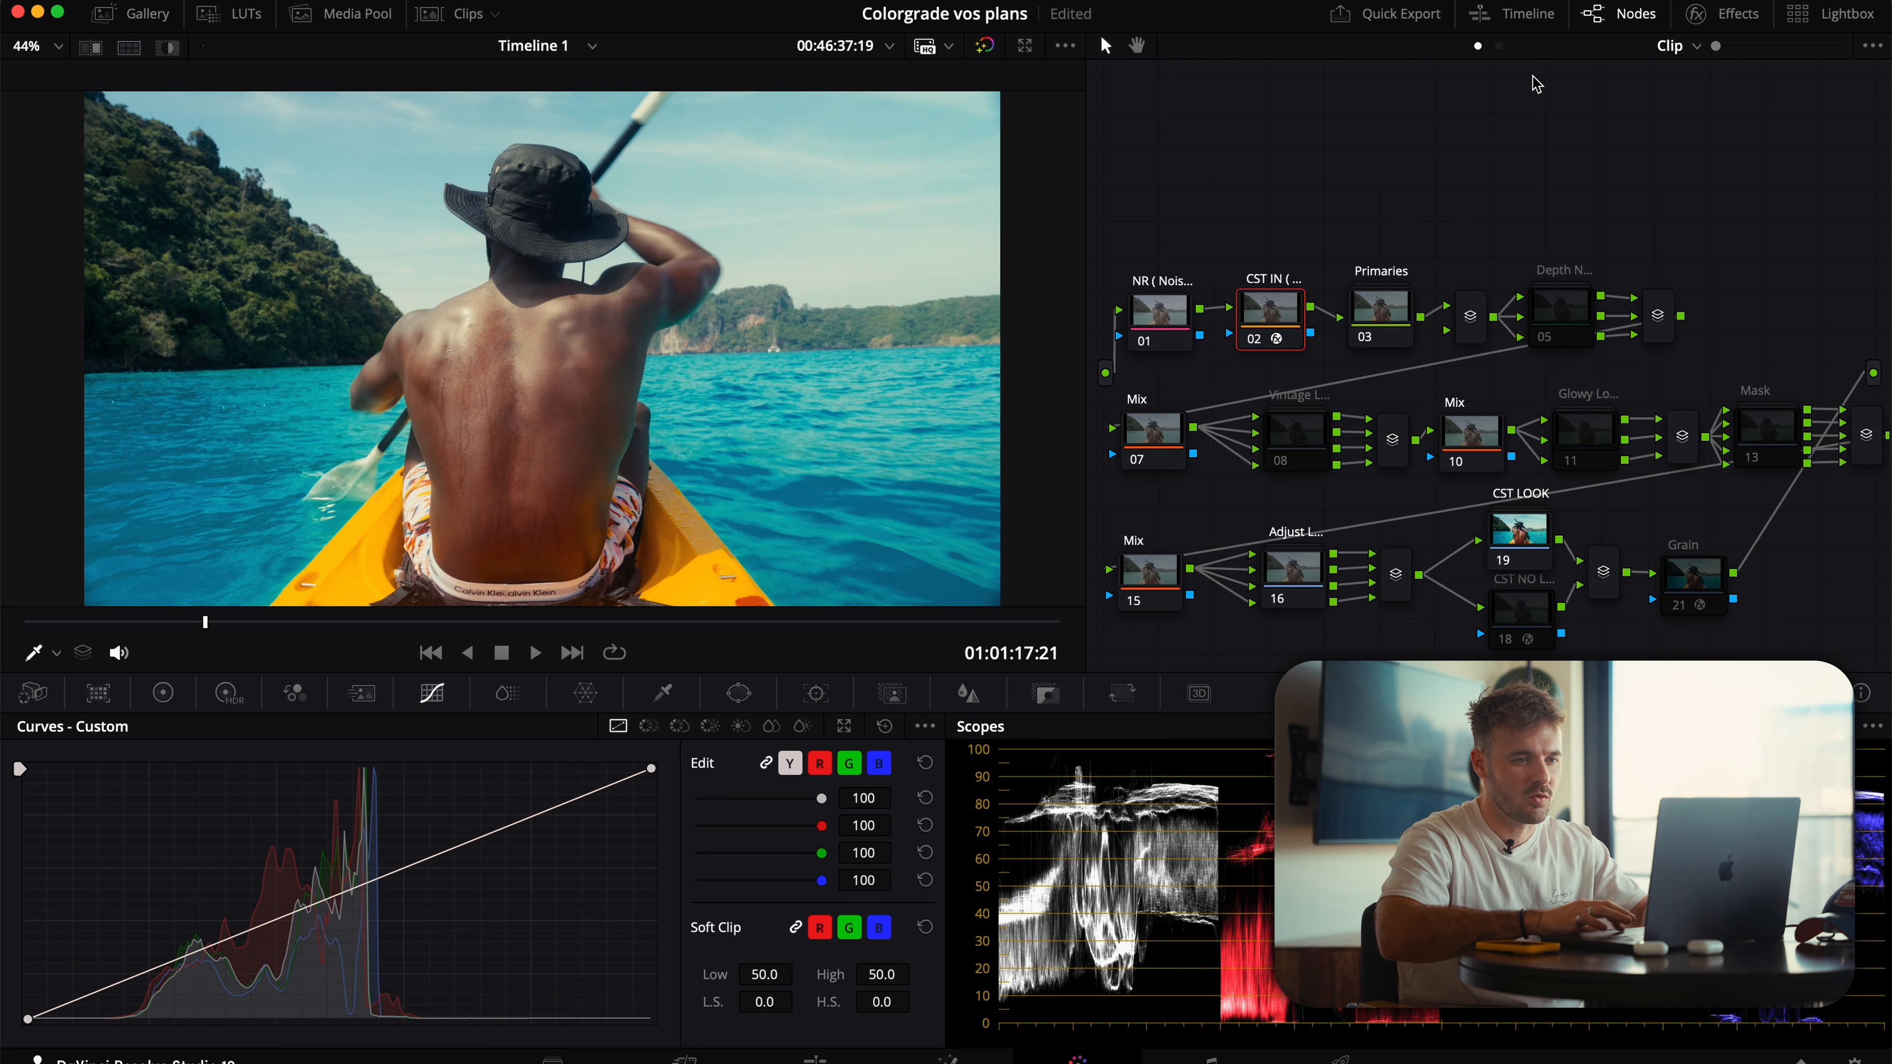
pyautogui.click(1725, 13)
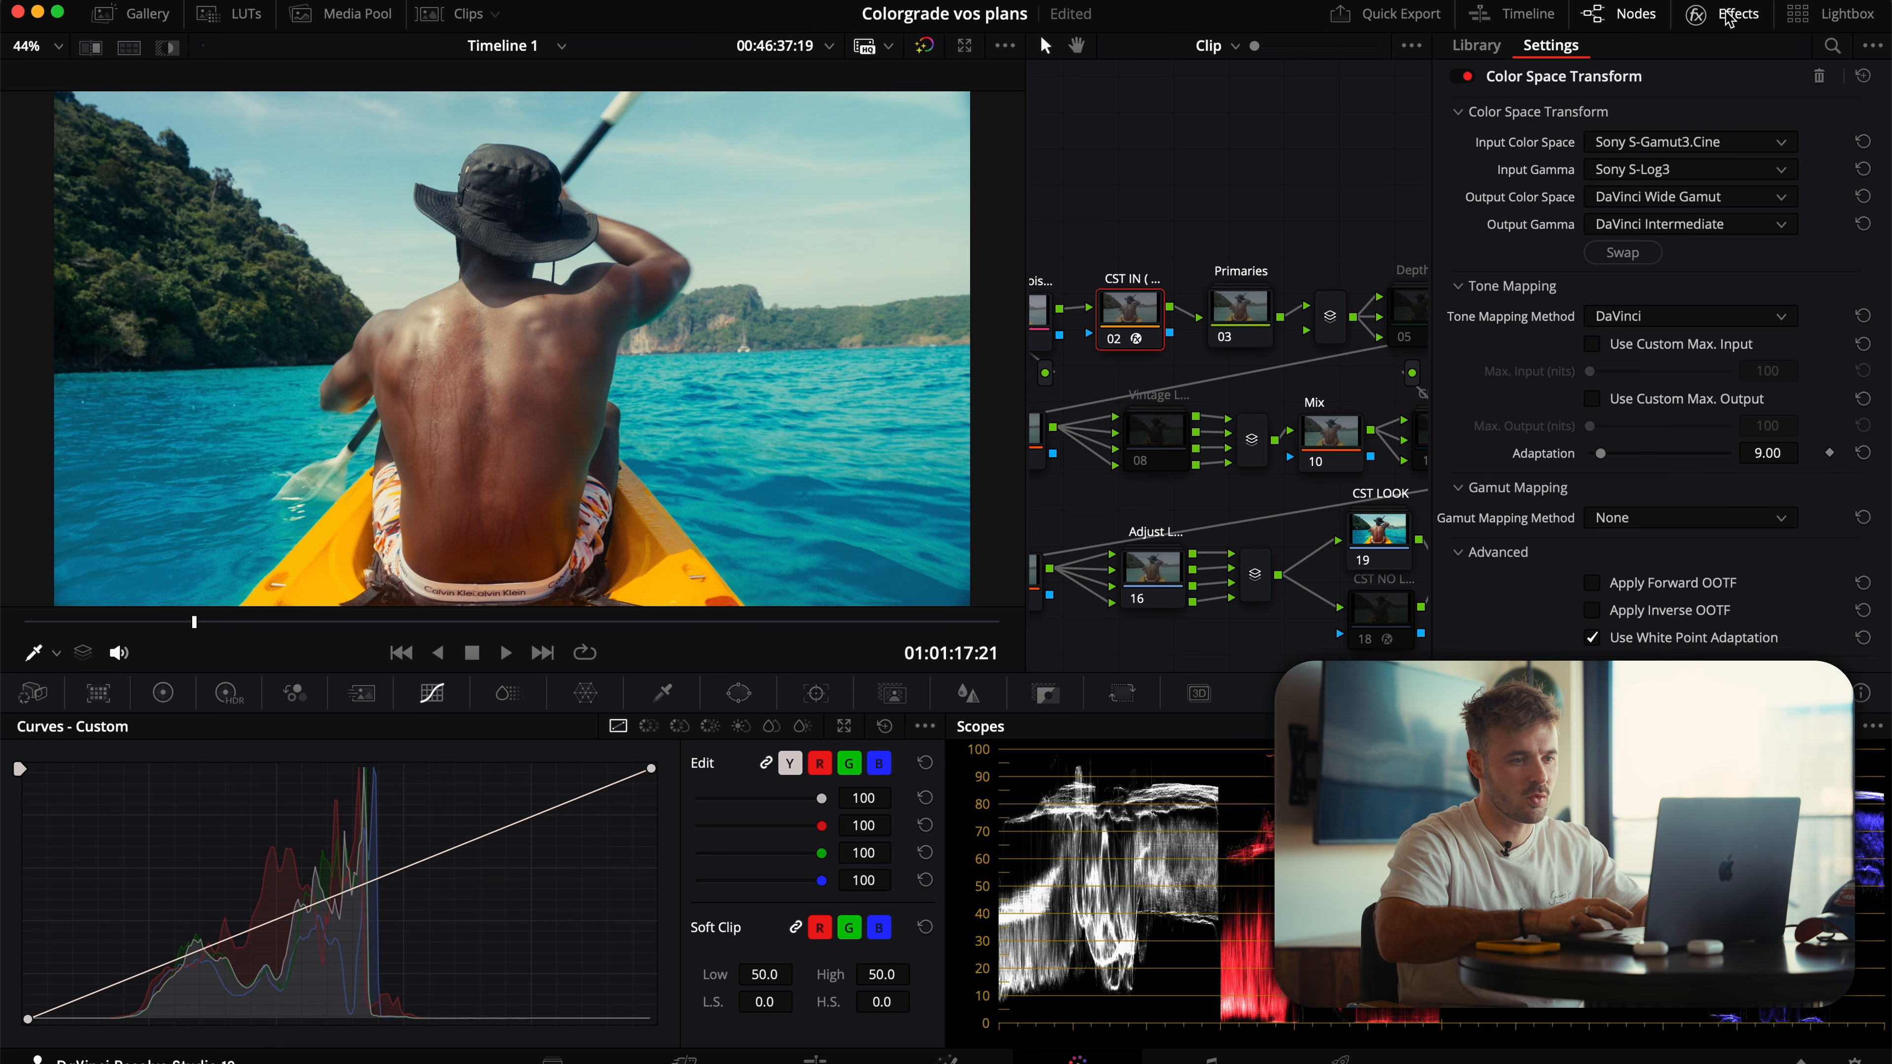
pyautogui.click(1701, 14)
# Open the Primaries compound node and set the EXPO node's gain luminance to 0.95
pyautogui.doubleClick(1346, 311)
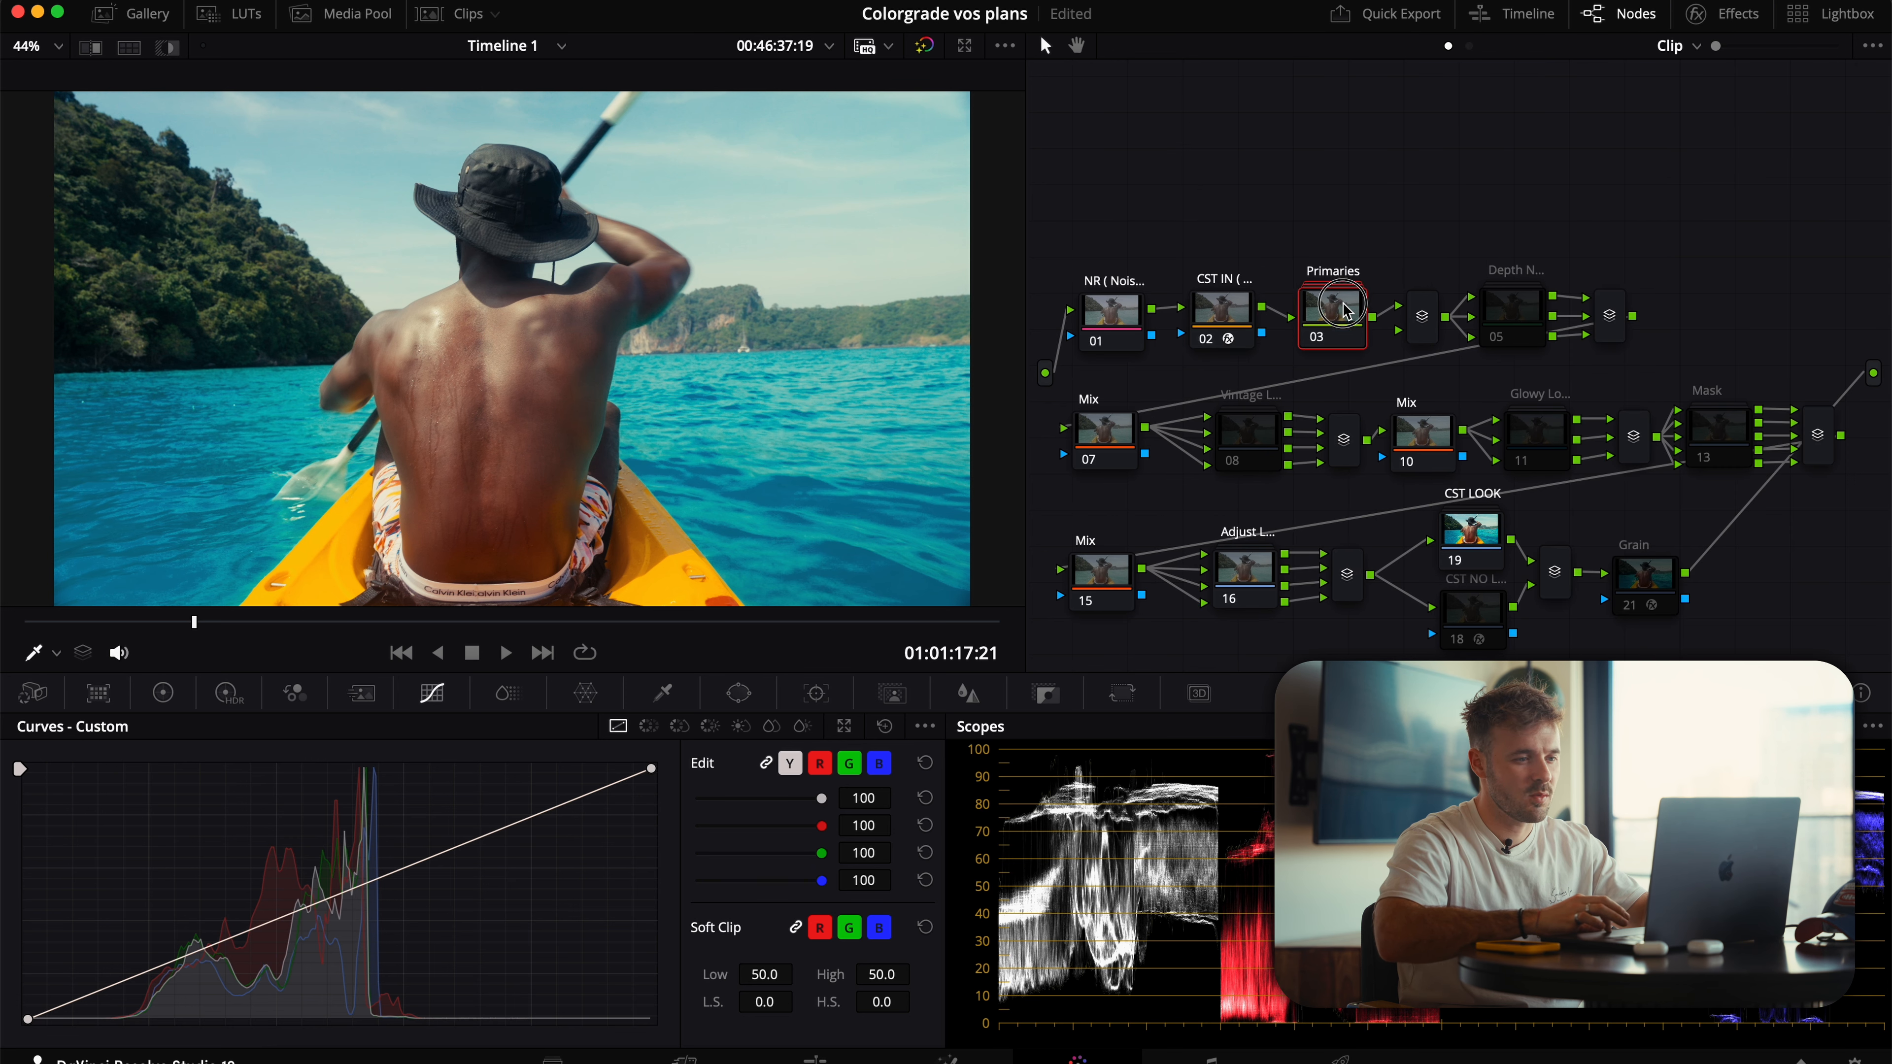
pyautogui.click(1443, 330)
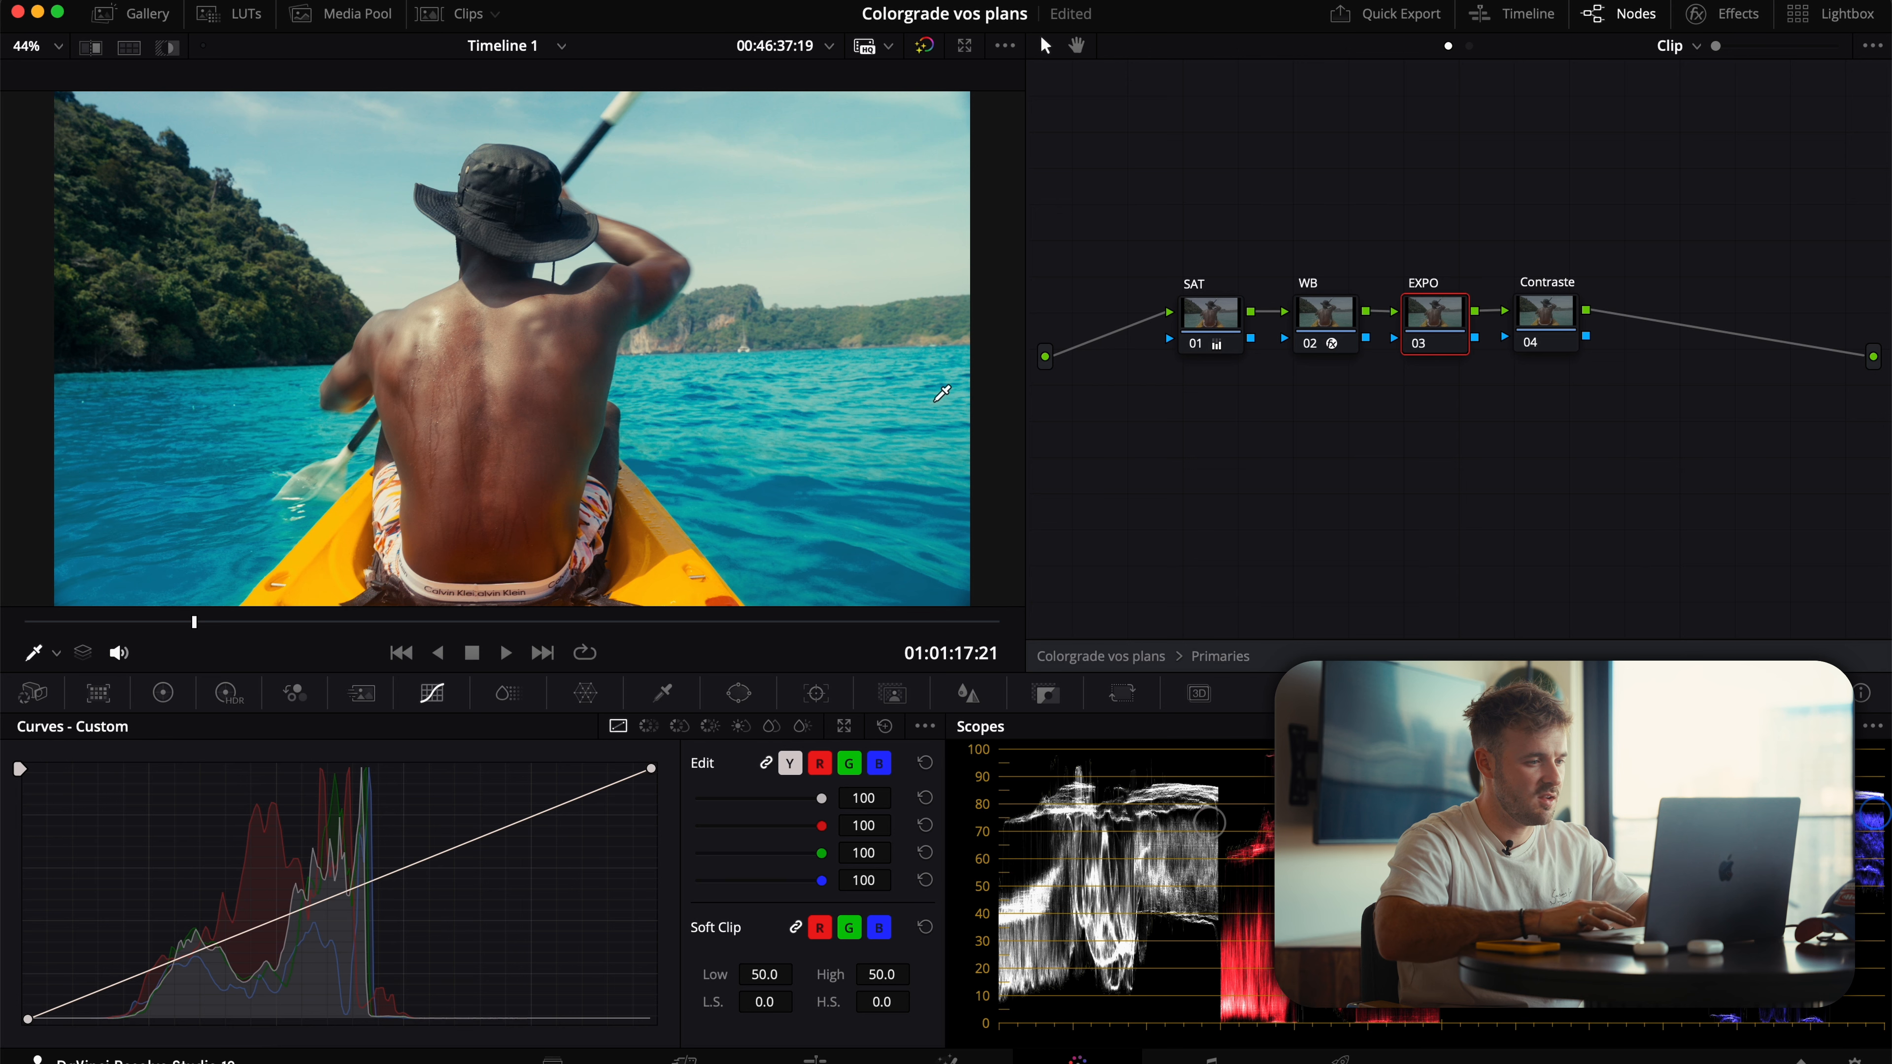
pyautogui.scroll(-1, 942, 393)
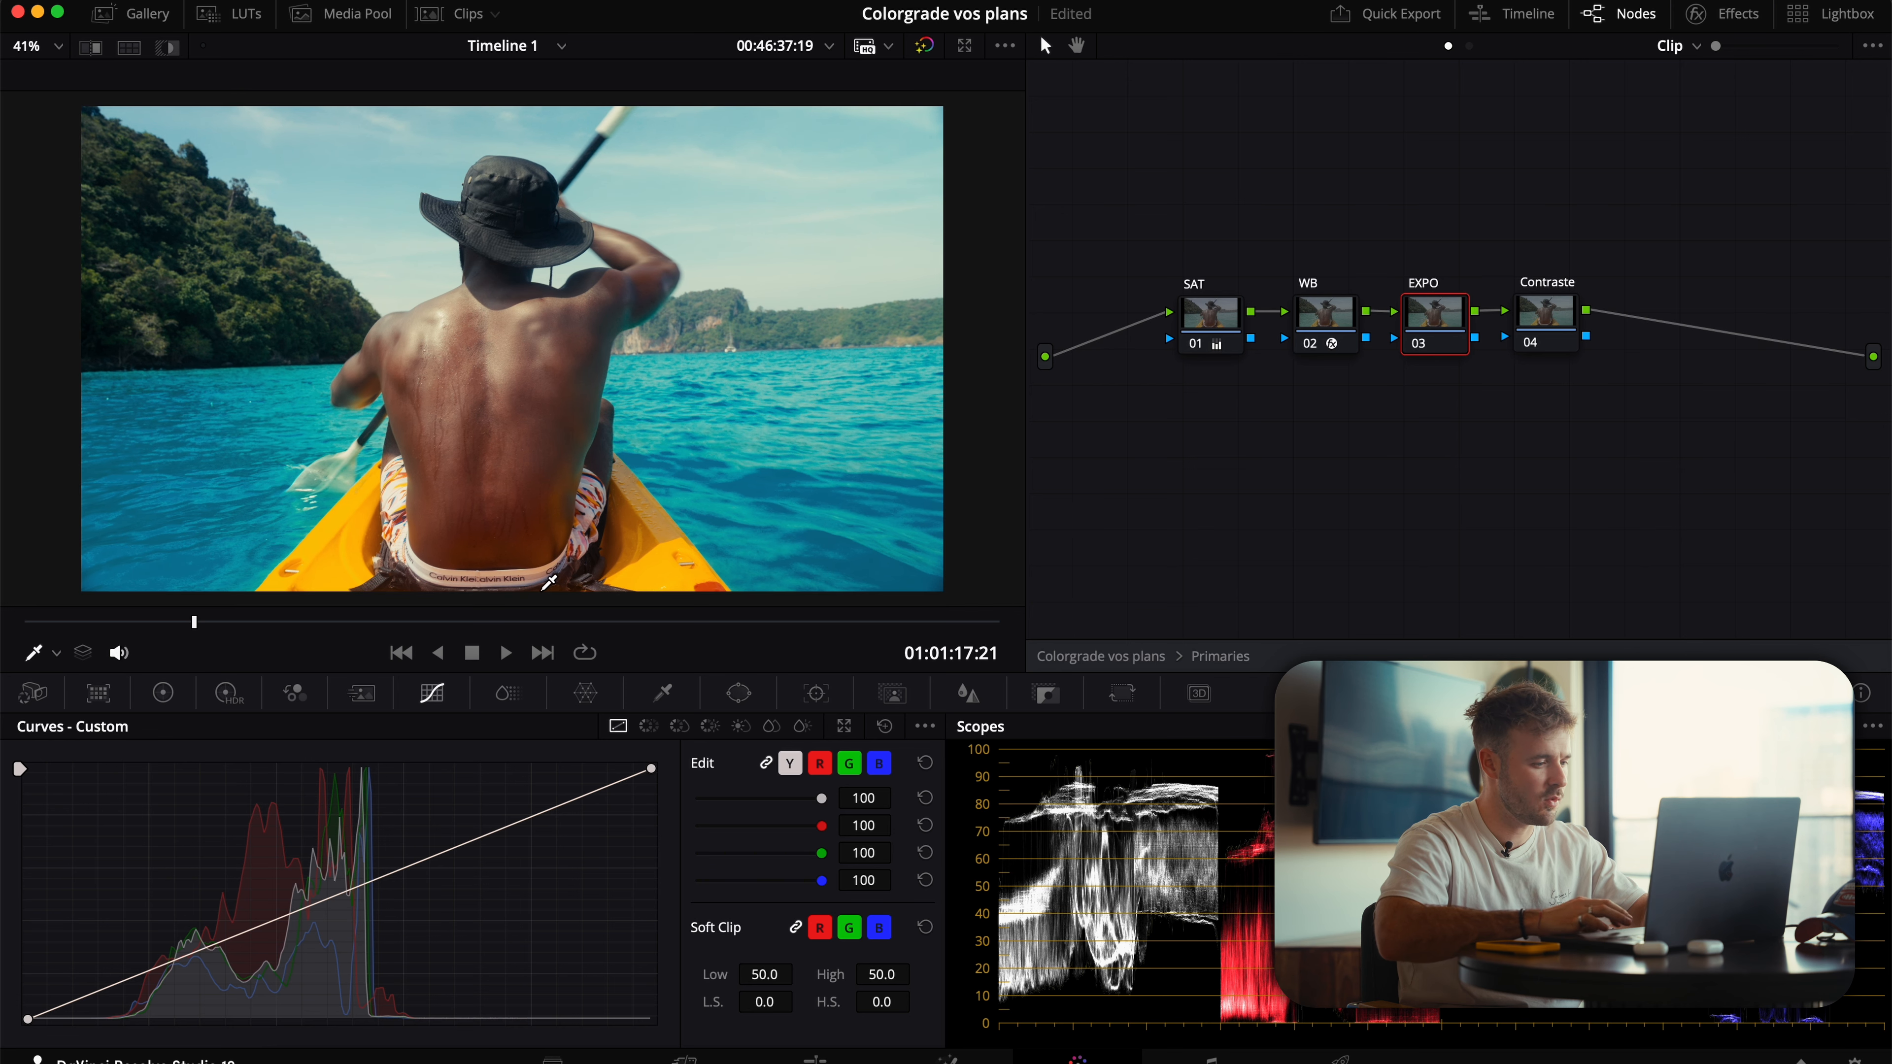
pyautogui.click(163, 692)
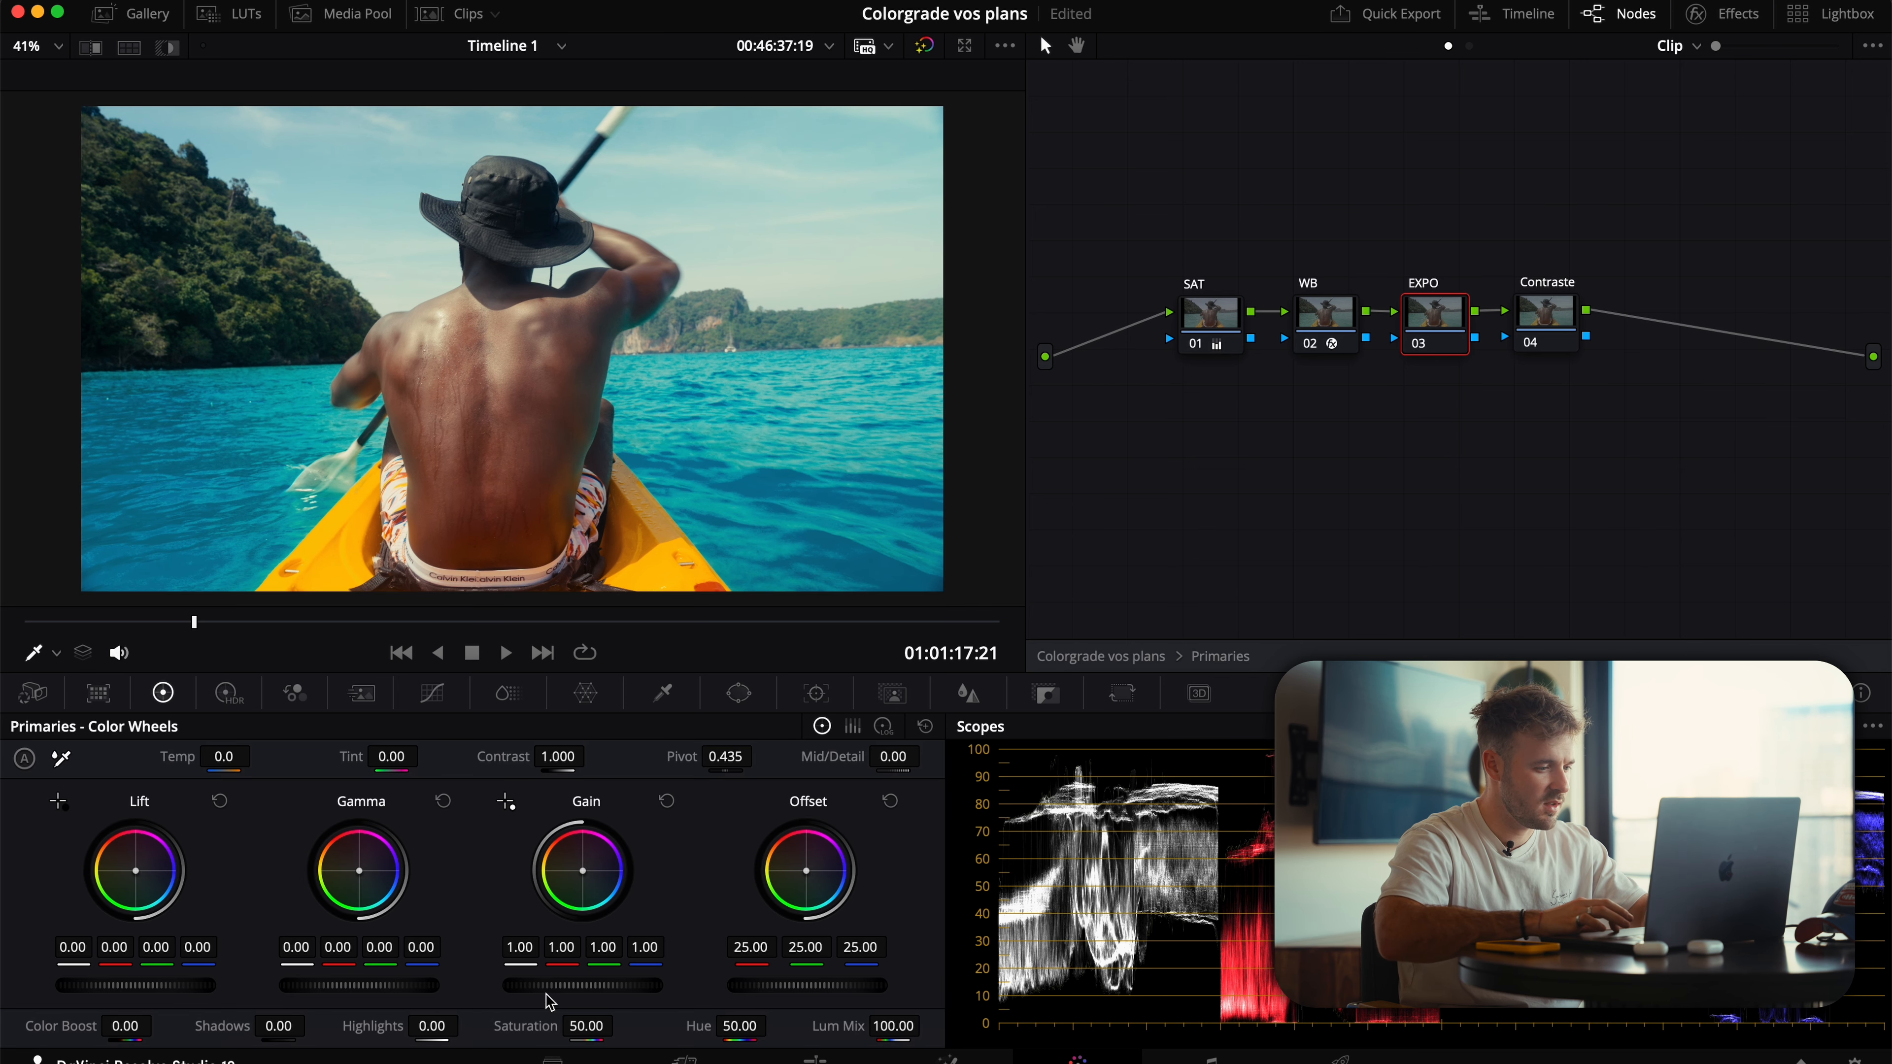
pyautogui.moveTo(519, 954); pyautogui.dragTo(485, 943)
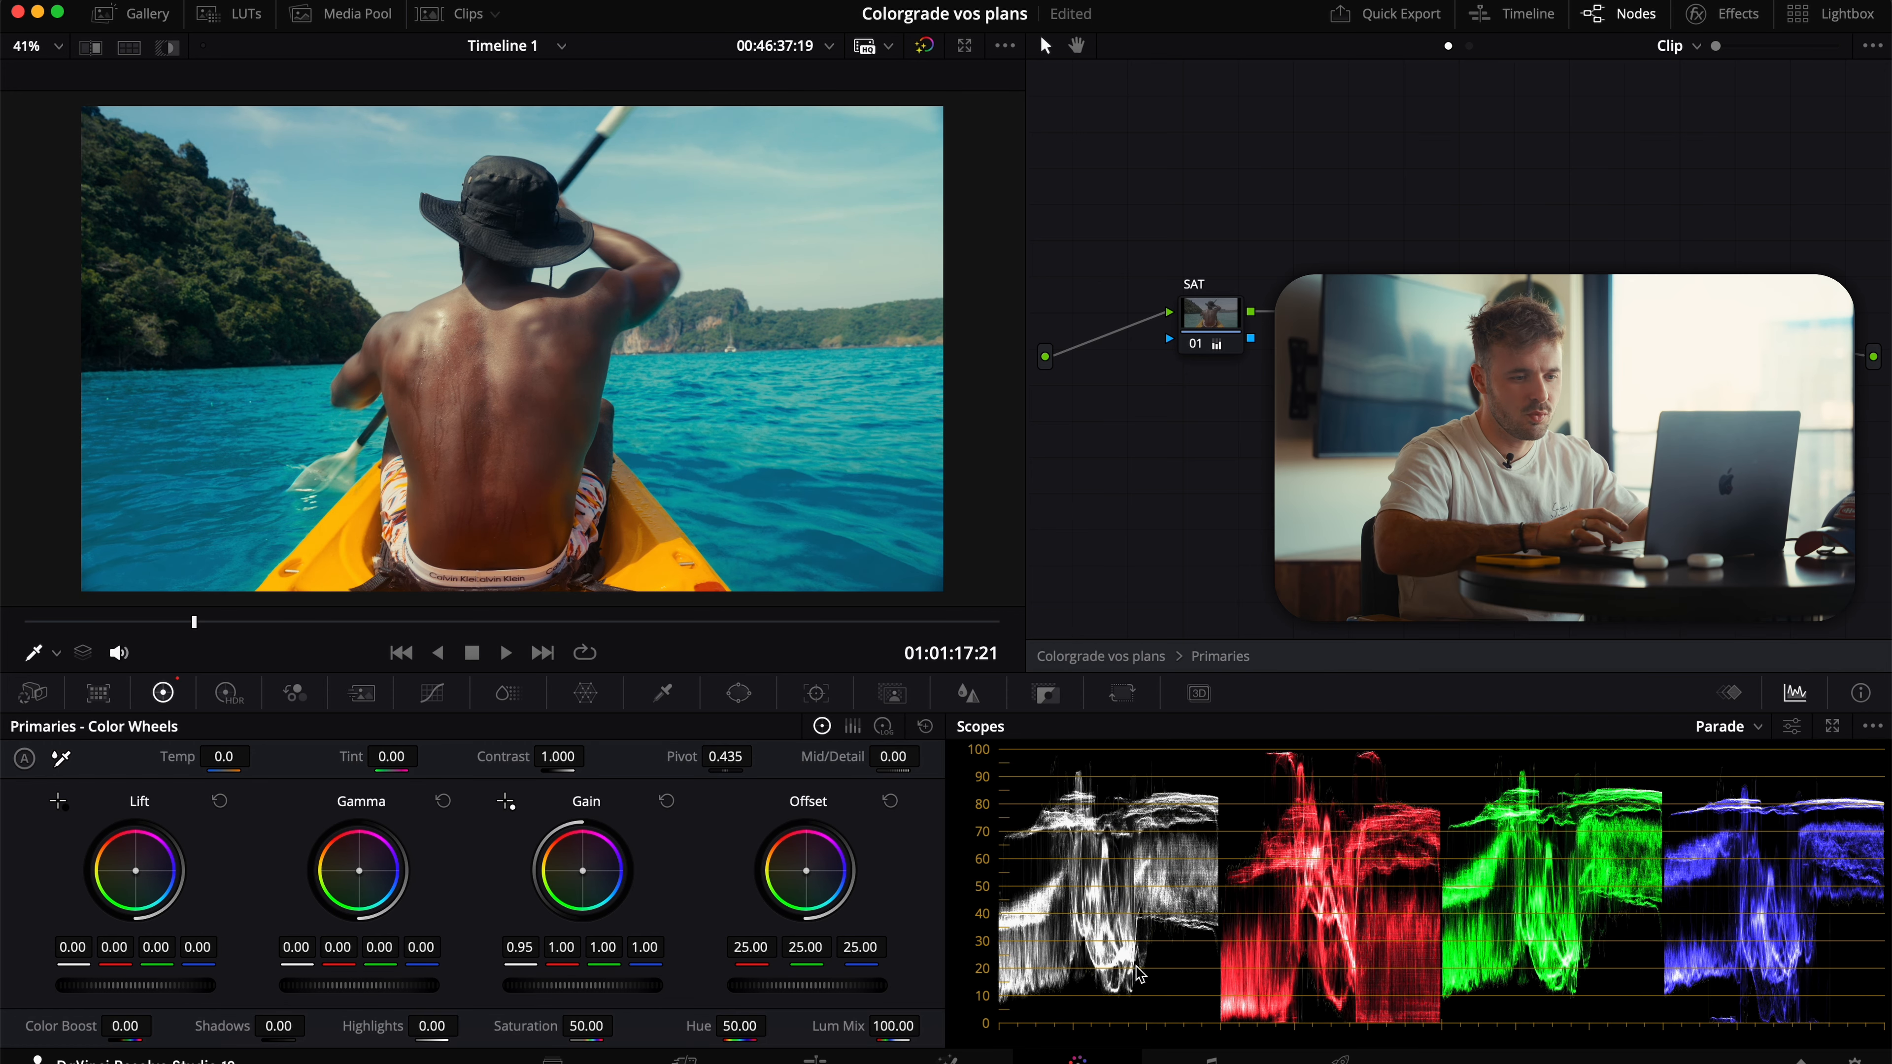
# Using the Waveform scope, refine the EXPO node with gain luminance 0.97, lift luminance 0.01 and offset 22.50
pyautogui.click(1713, 726)
pyautogui.click(1755, 777)
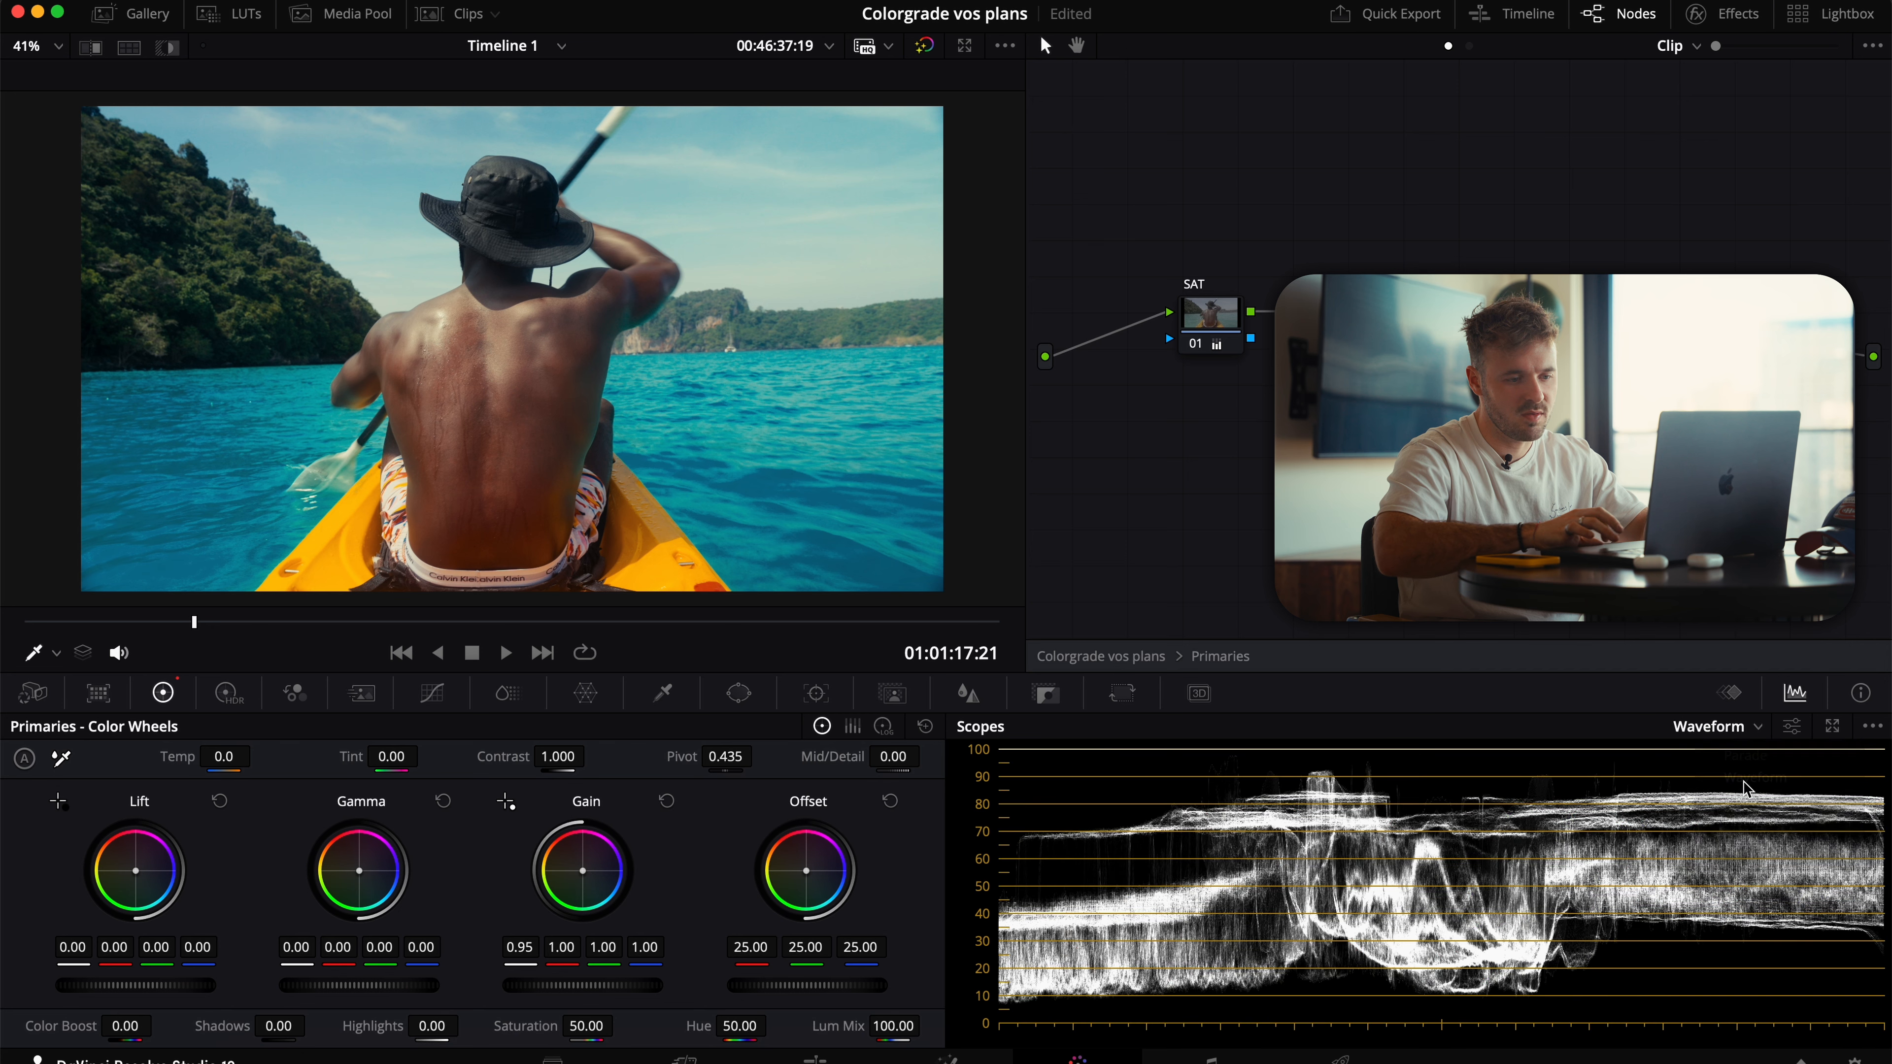
pyautogui.moveTo(519, 951)
pyautogui.mouseDown()
pyautogui.moveTo(477, 947)
pyautogui.moveTo(530, 936)
pyautogui.mouseUp()
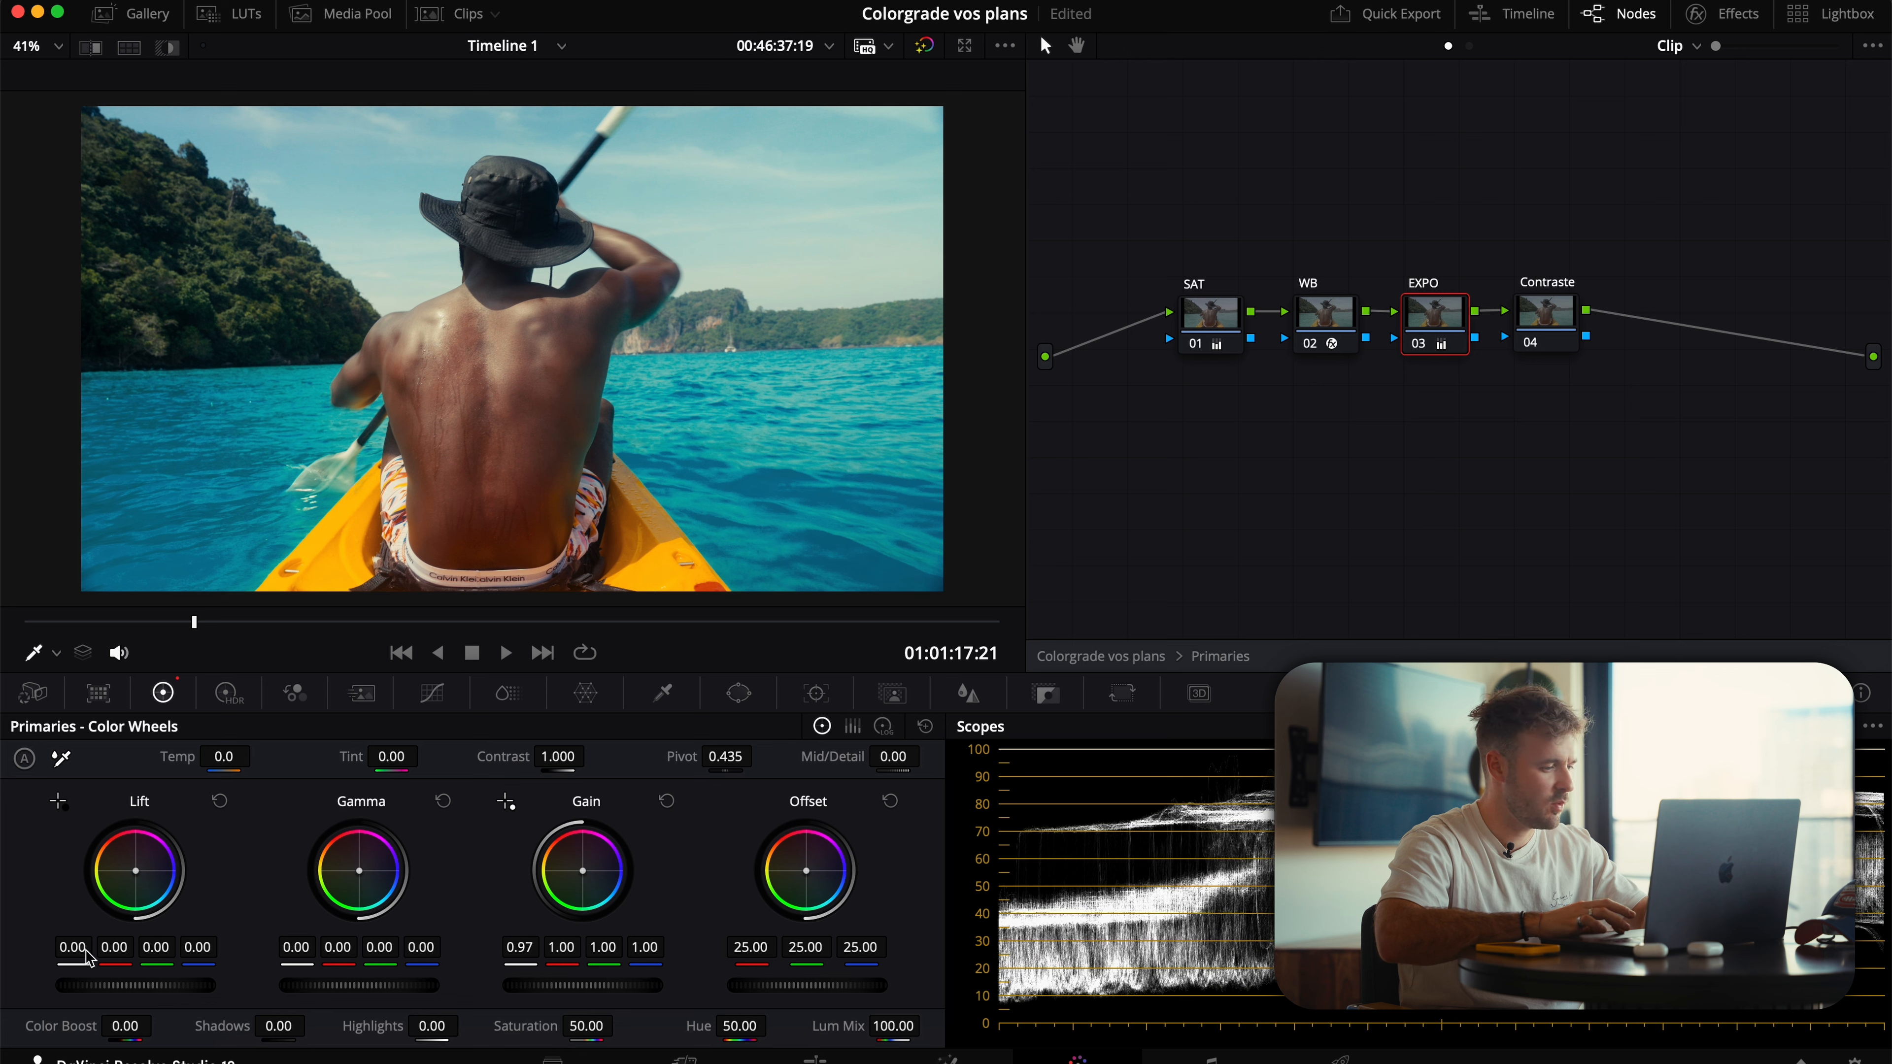
pyautogui.moveTo(80, 952); pyautogui.dragTo(85, 951)
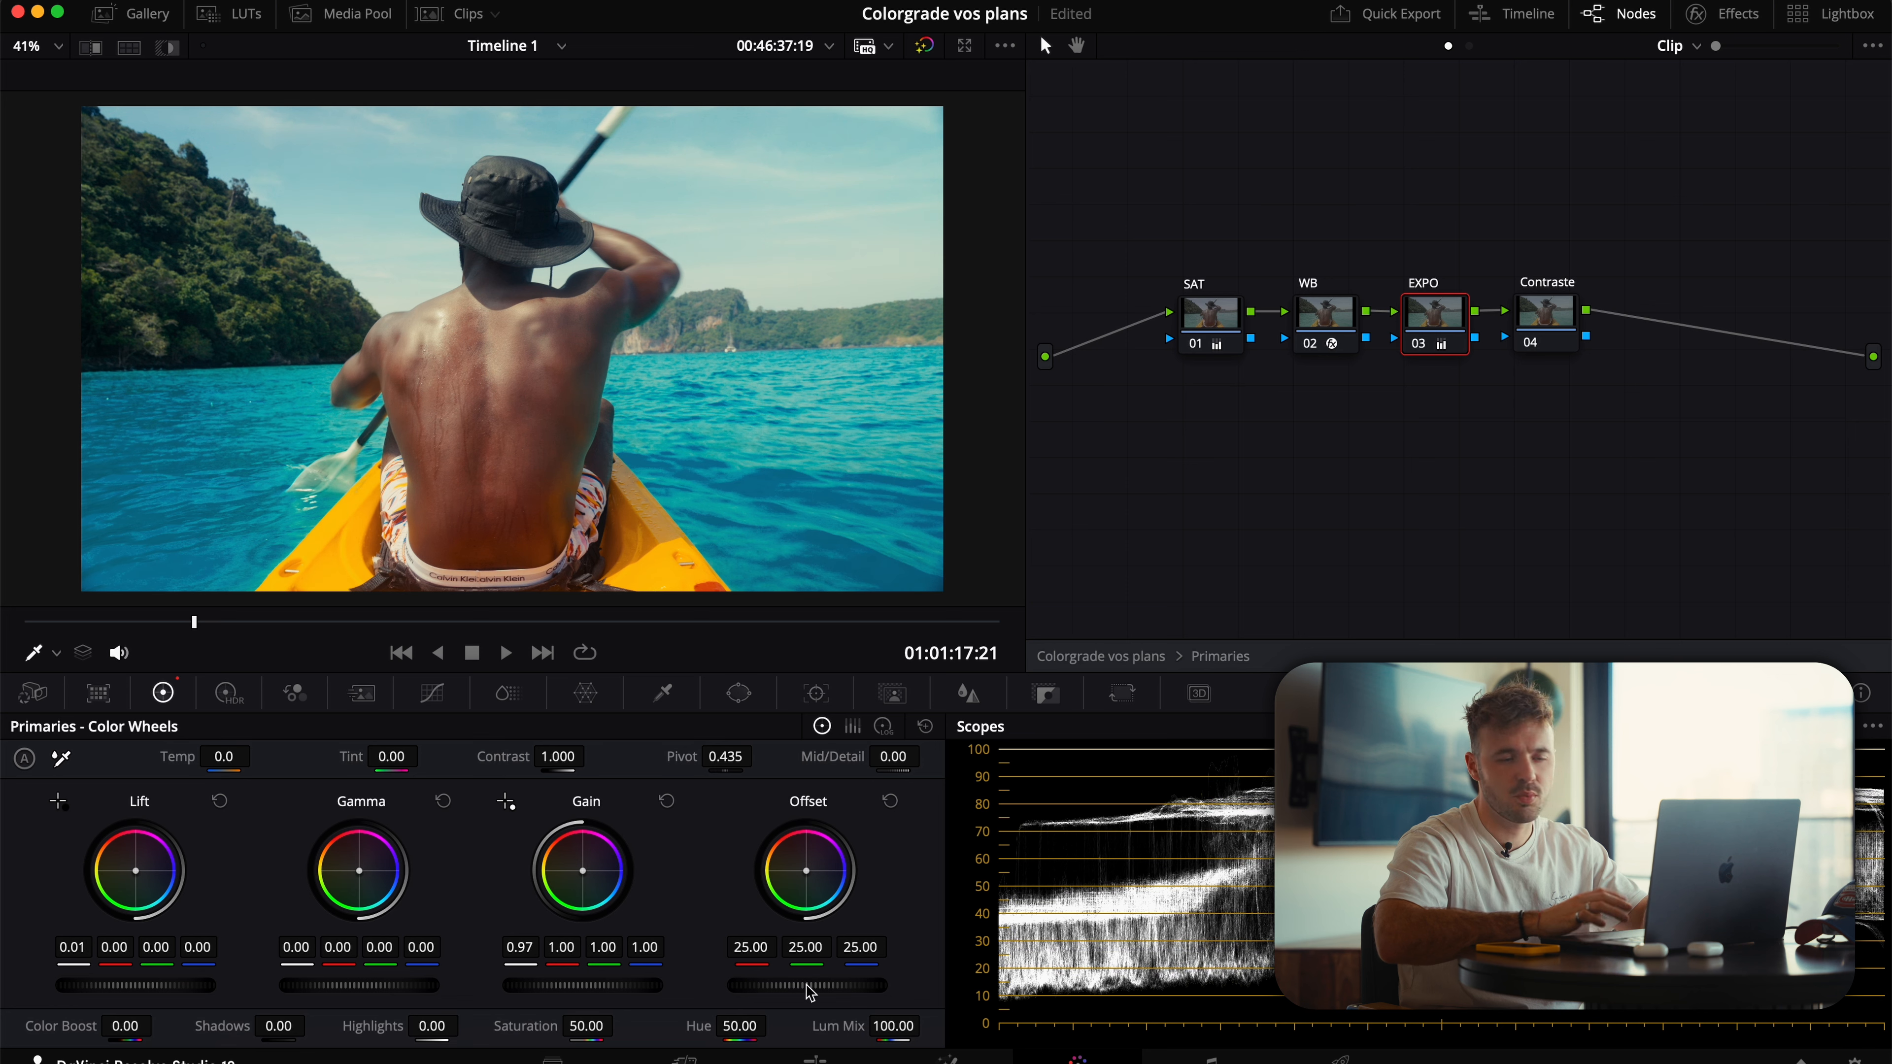
pyautogui.moveTo(808, 985); pyautogui.dragTo(719, 972)
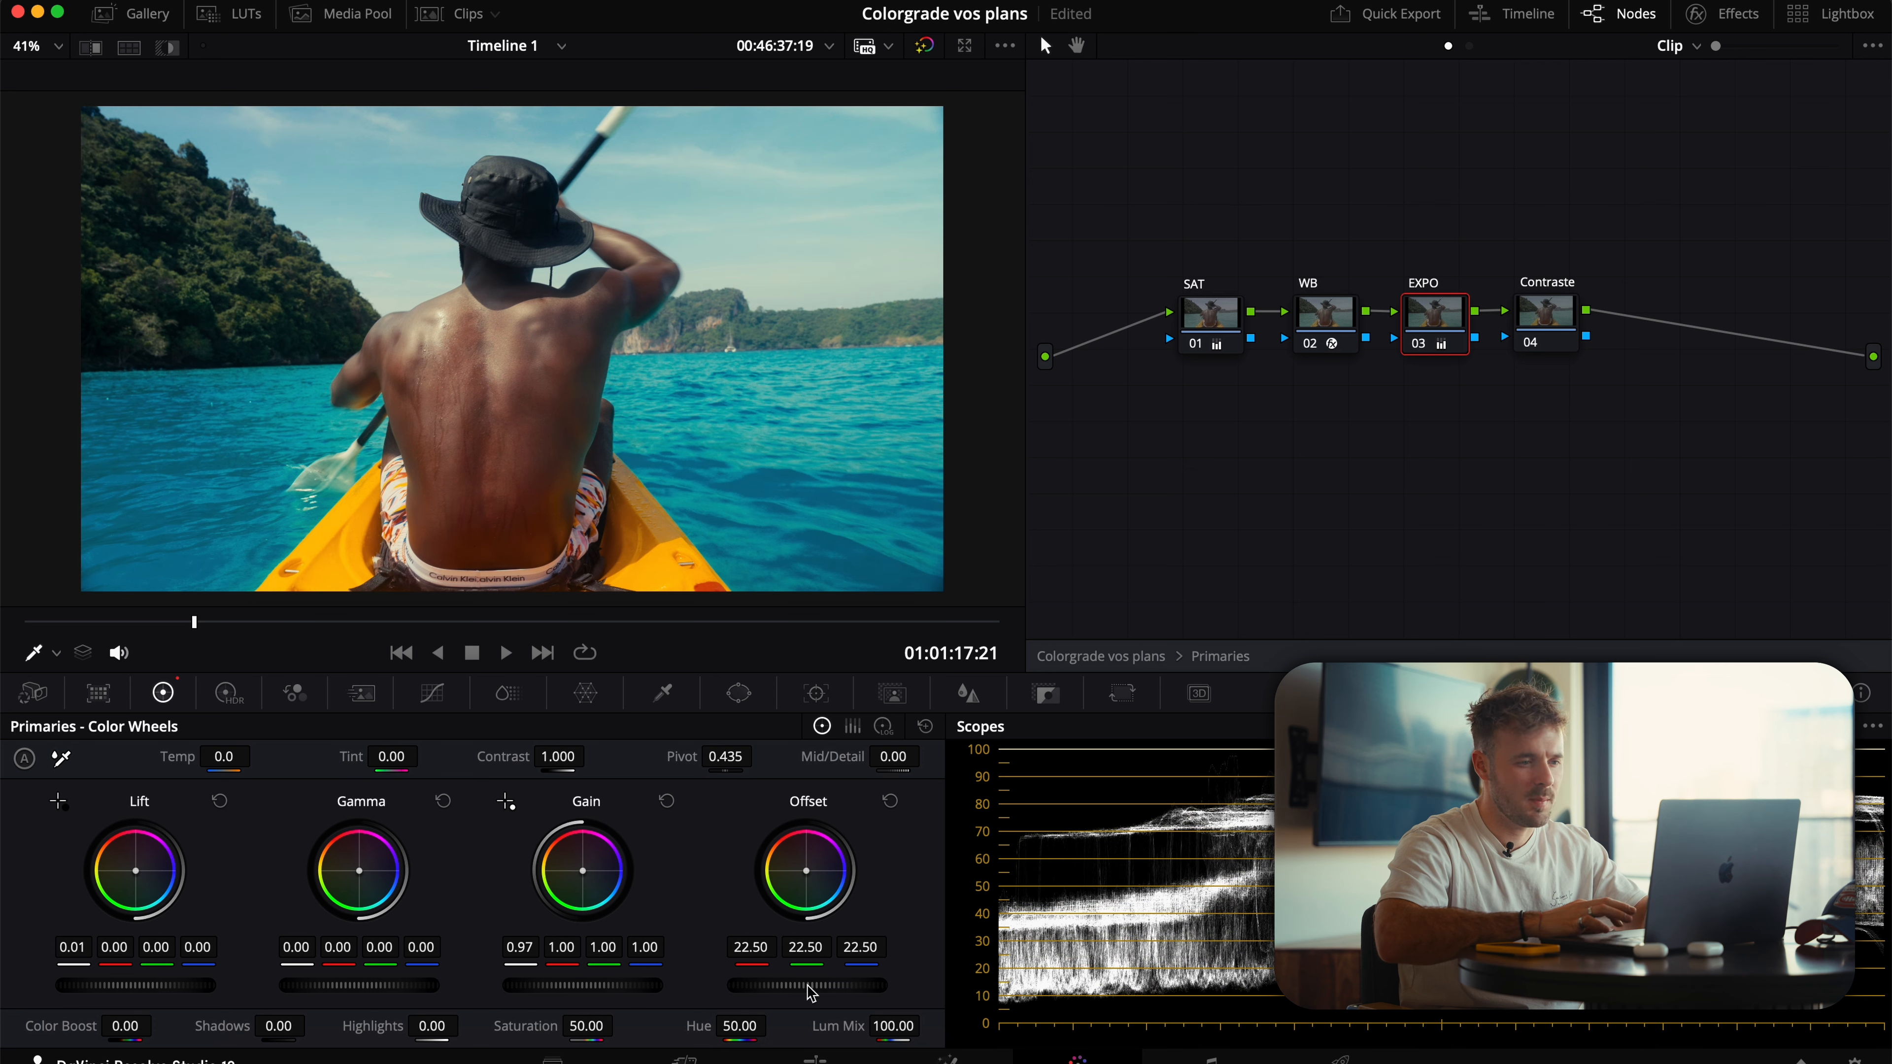
# Set the contrast of the Contraste node to 1.054
pyautogui.click(1546, 321)
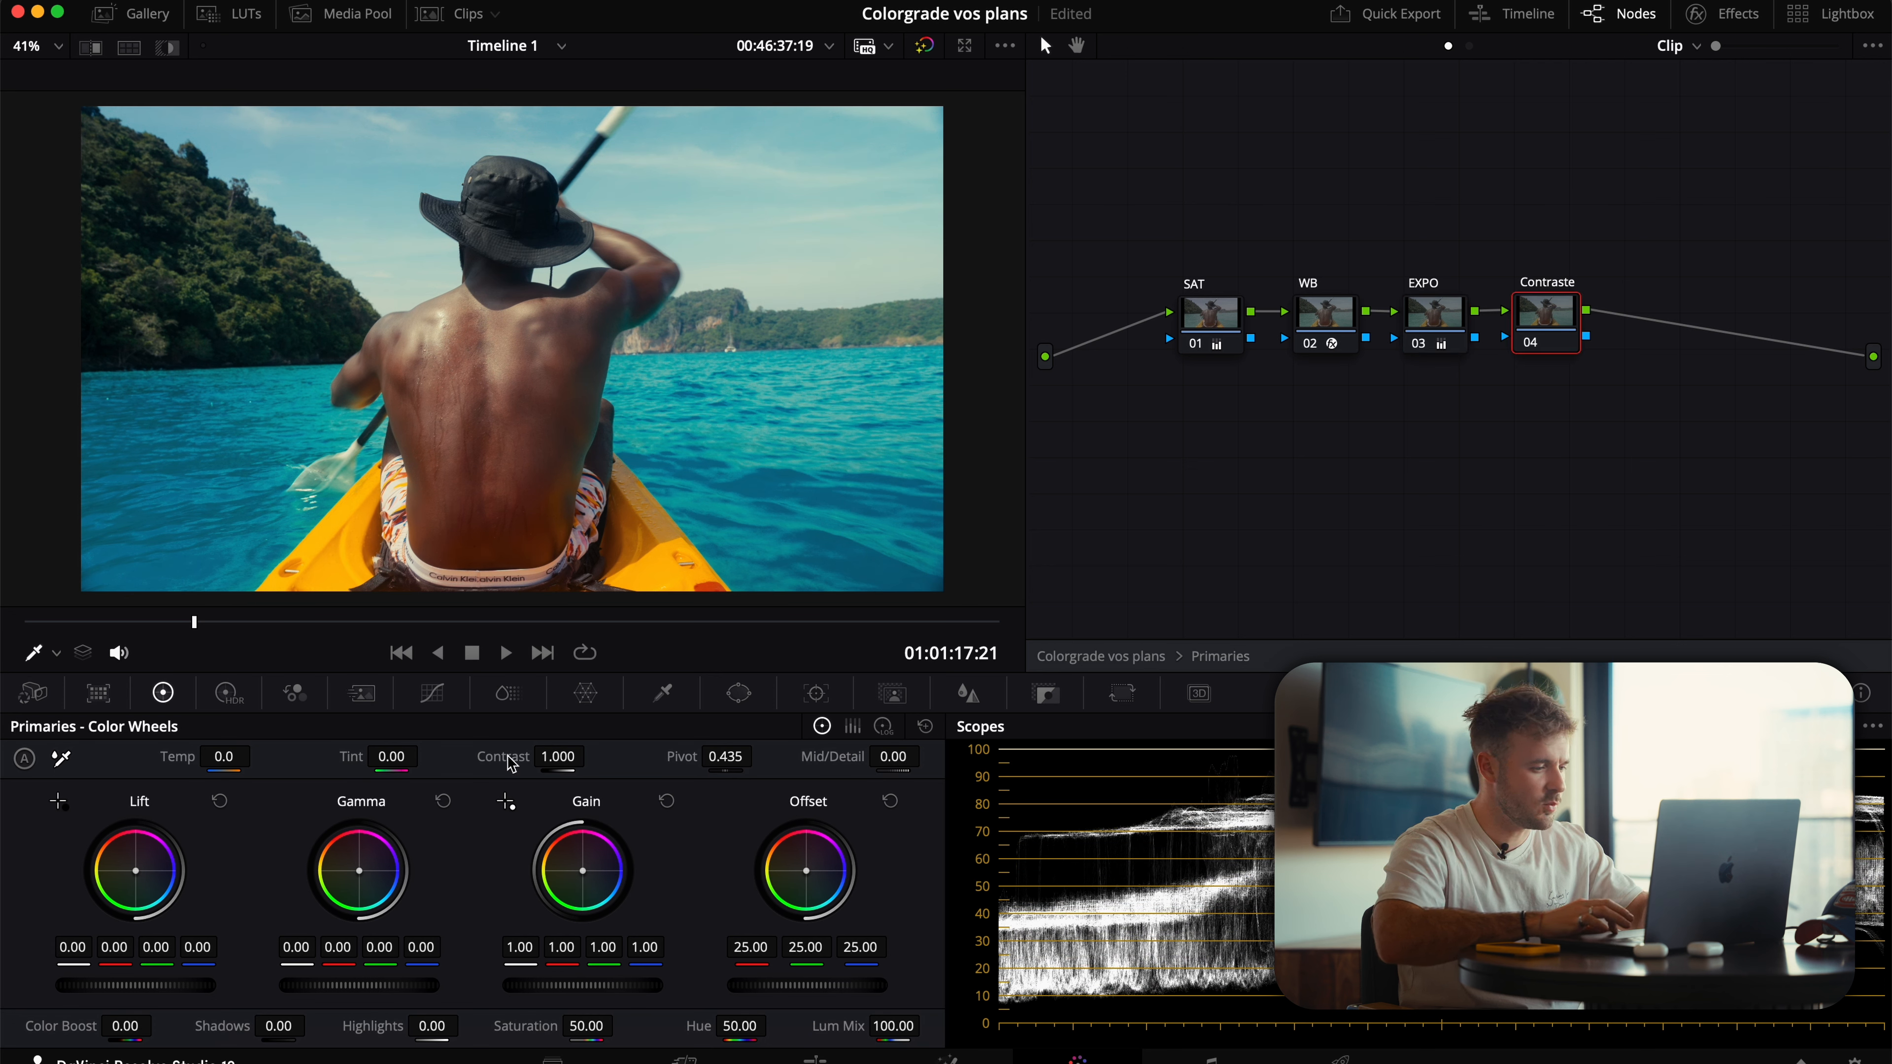
pyautogui.moveTo(512, 760); pyautogui.dragTo(522, 760)
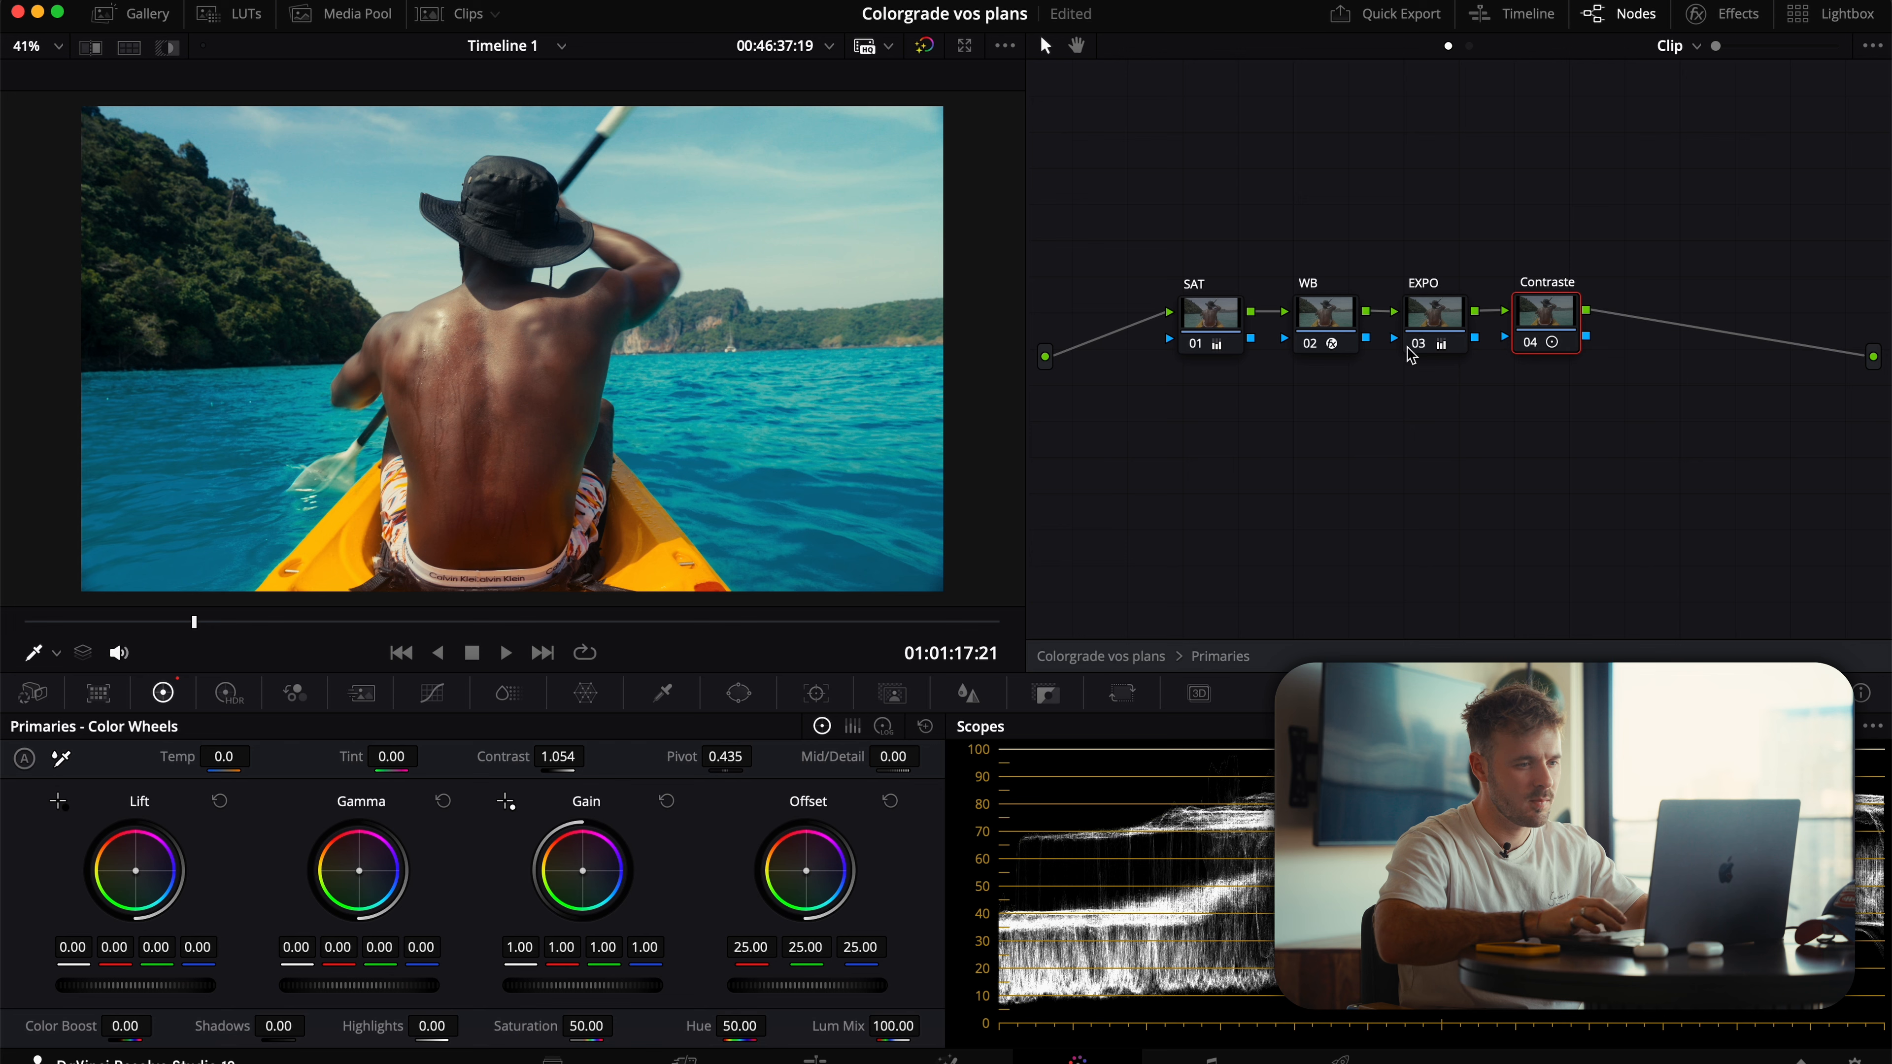
# Show the Parade scope and set the WB node's Chromatic Adaptation source illuminant to 6540 Kelvin
pyautogui.click(1329, 319)
pyautogui.click(1758, 743)
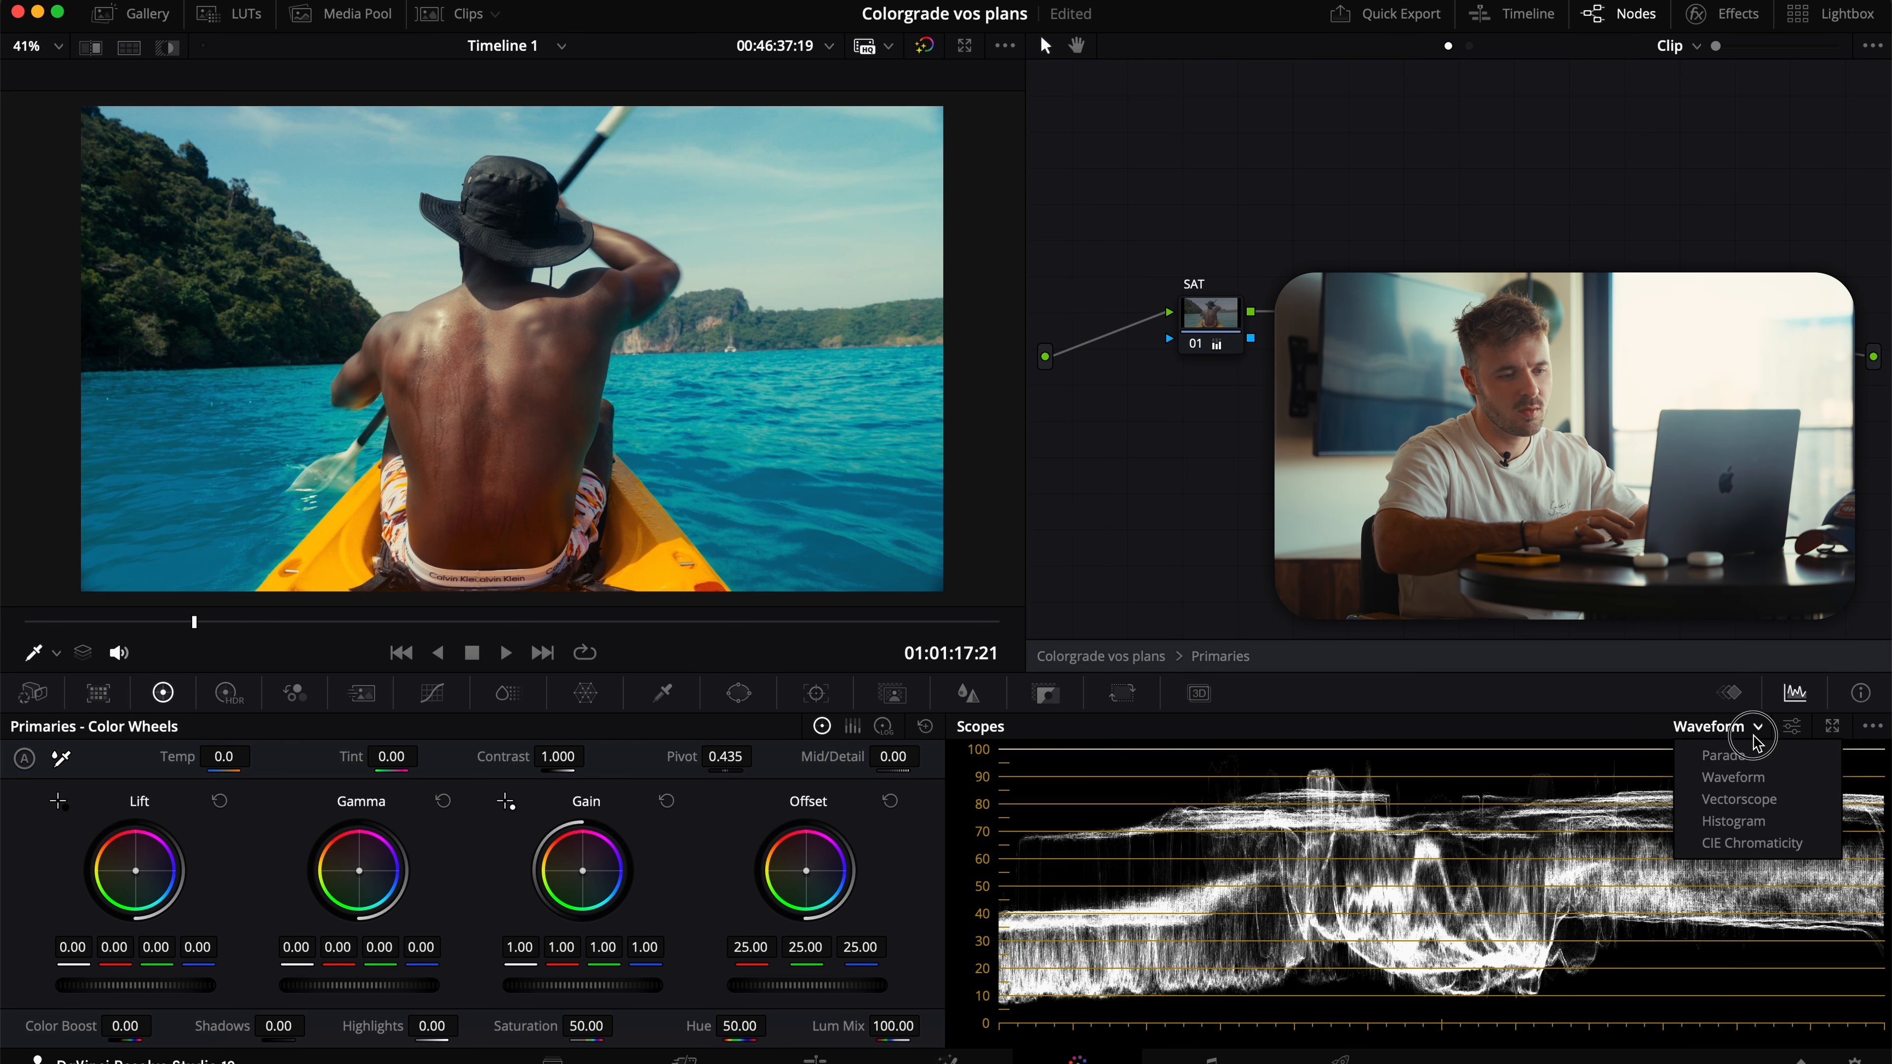
pyautogui.click(1751, 759)
pyautogui.click(1736, 22)
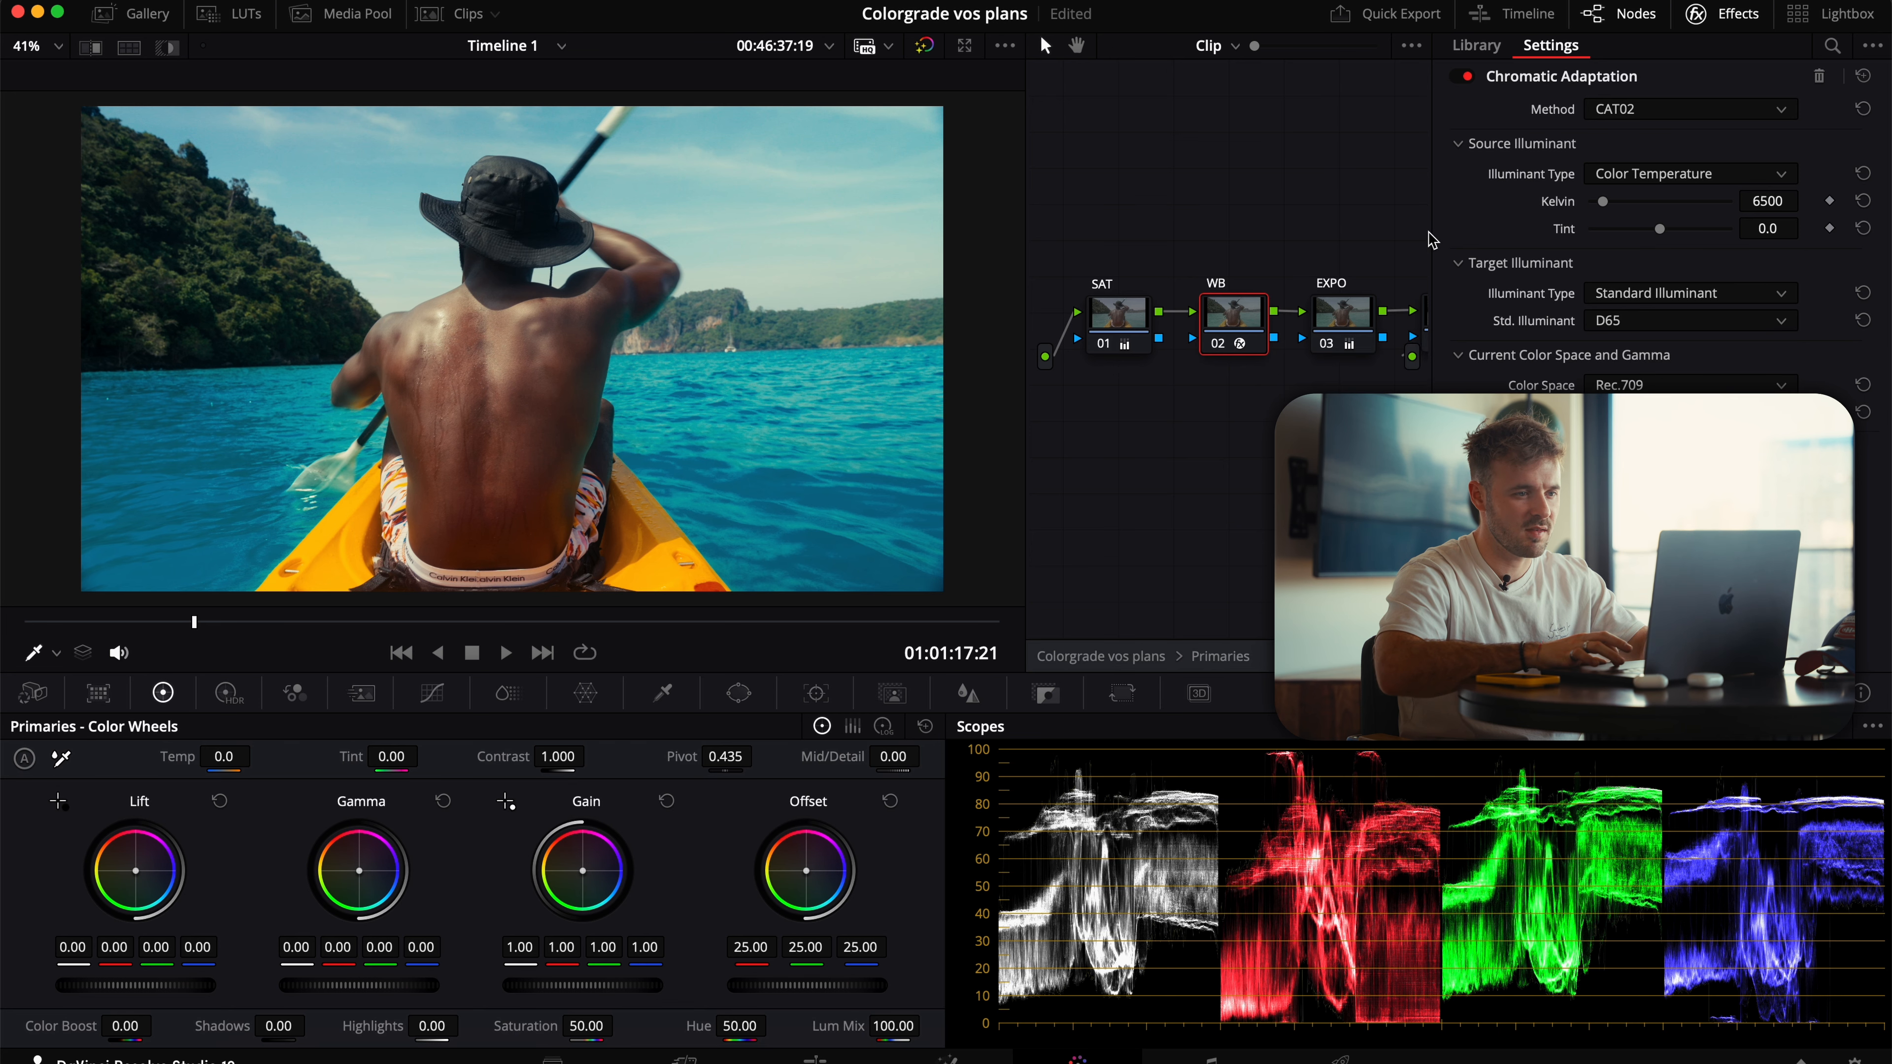
pyautogui.moveTo(1433, 238); pyautogui.dragTo(1326, 231)
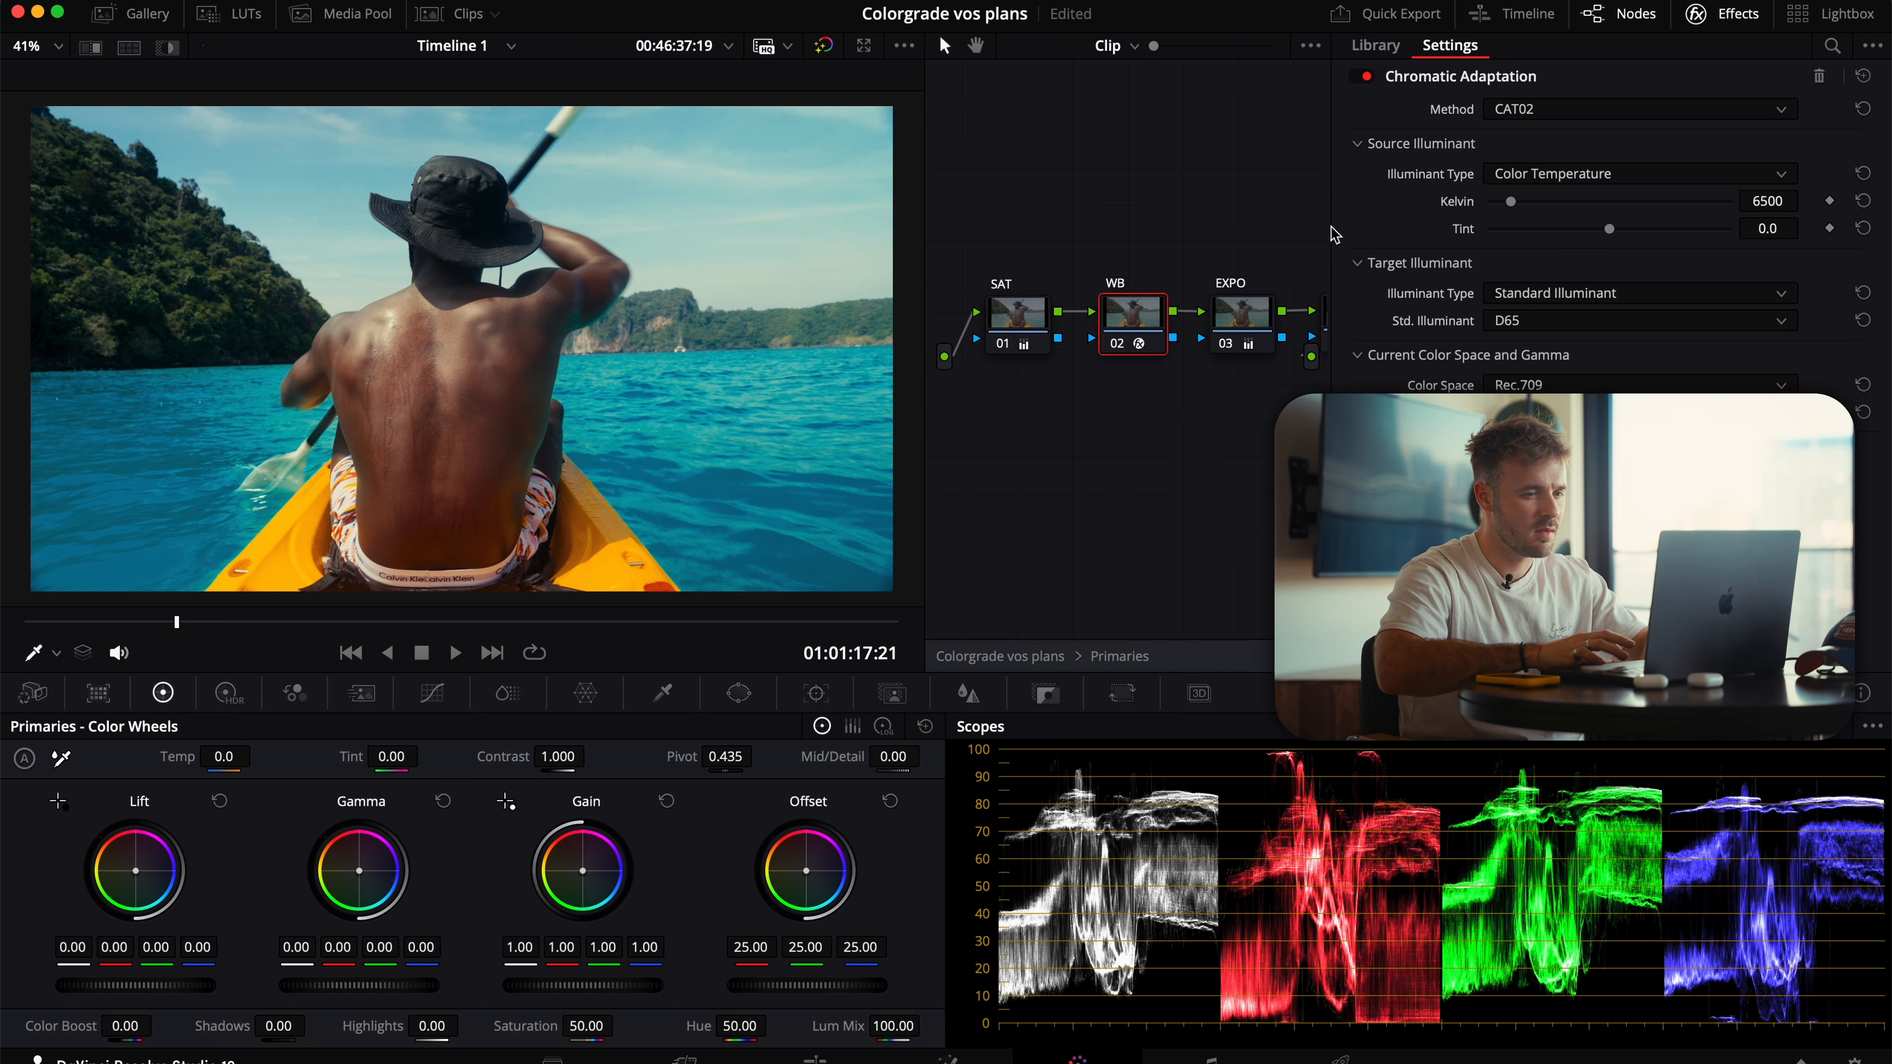
pyautogui.moveTo(1767, 200); pyautogui.dragTo(1843, 200)
pyautogui.moveTo(943, 563); pyautogui.dragTo(894, 563)
pyautogui.scroll(-2, 770, 377)
pyautogui.scroll(2, 776, 368)
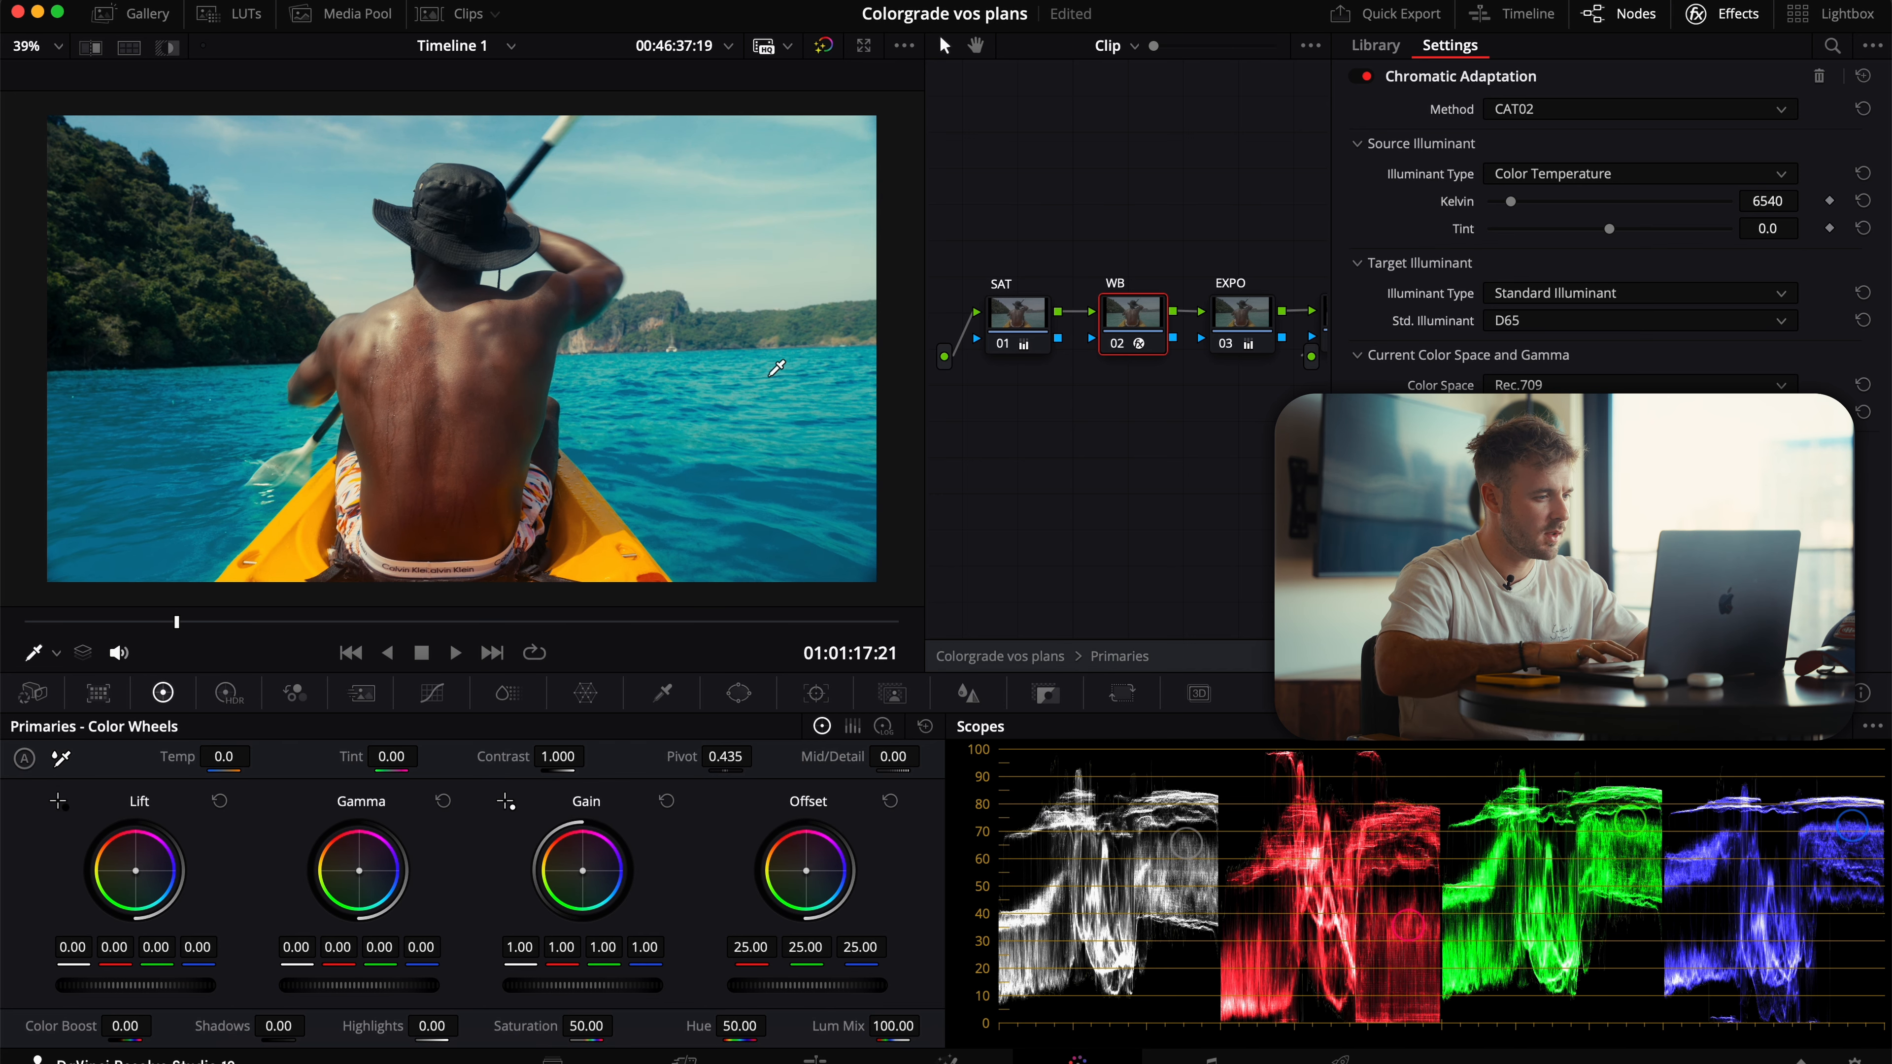
pyautogui.click(1720, 13)
# Set the green gain of the SAT node to 1.2
pyautogui.click(1113, 321)
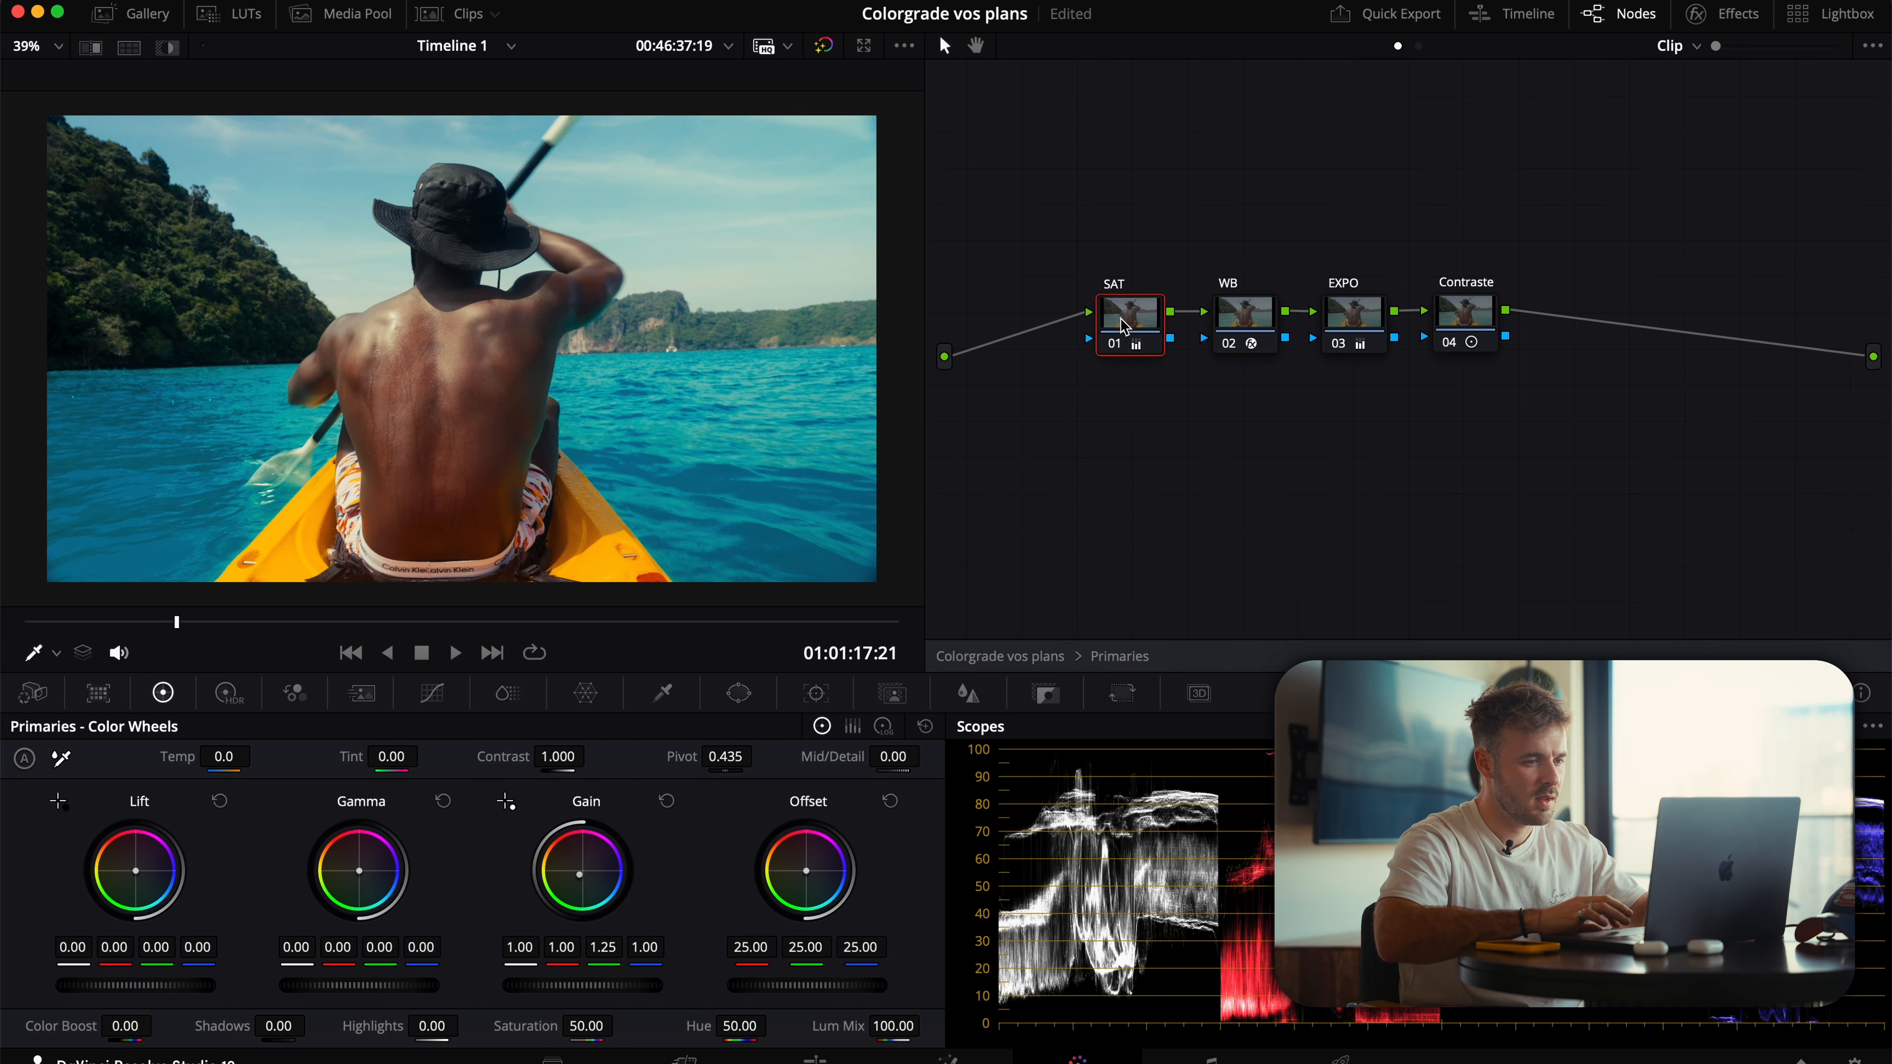
pyautogui.doubleClick(602, 944)
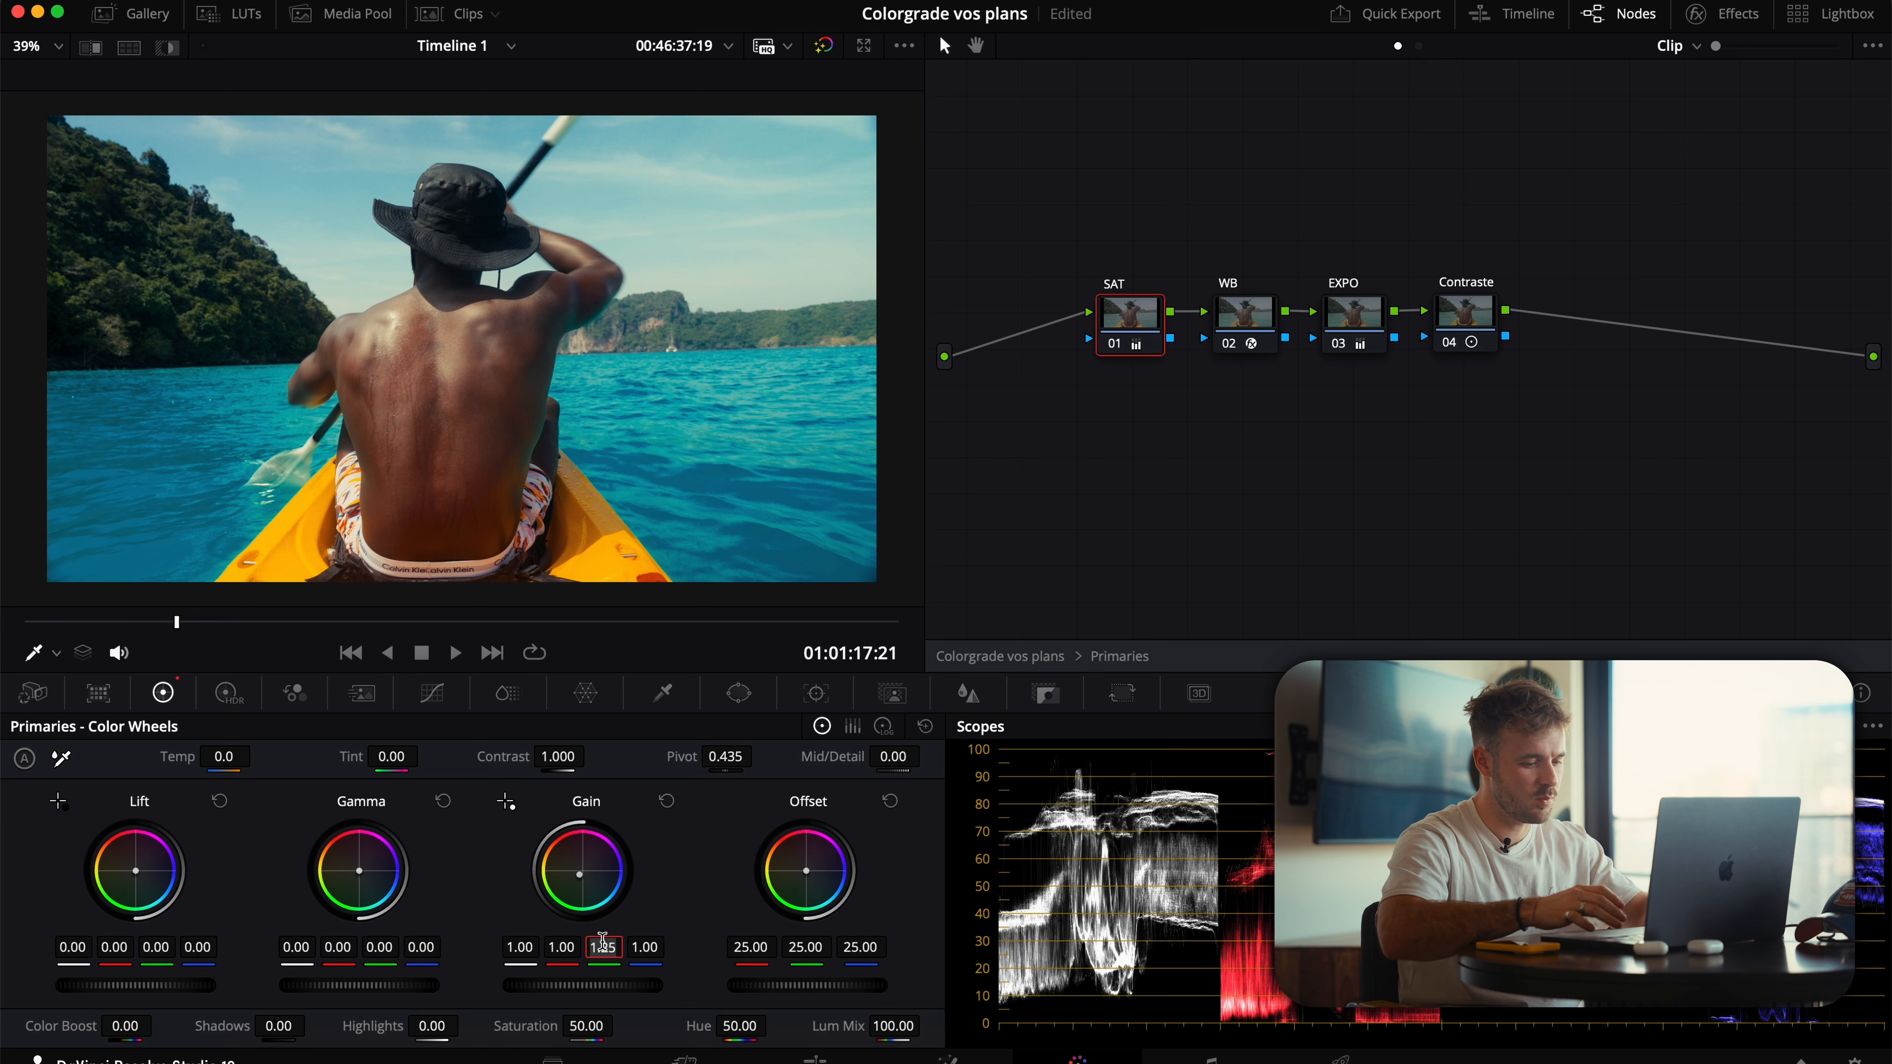
pyautogui.write('1')
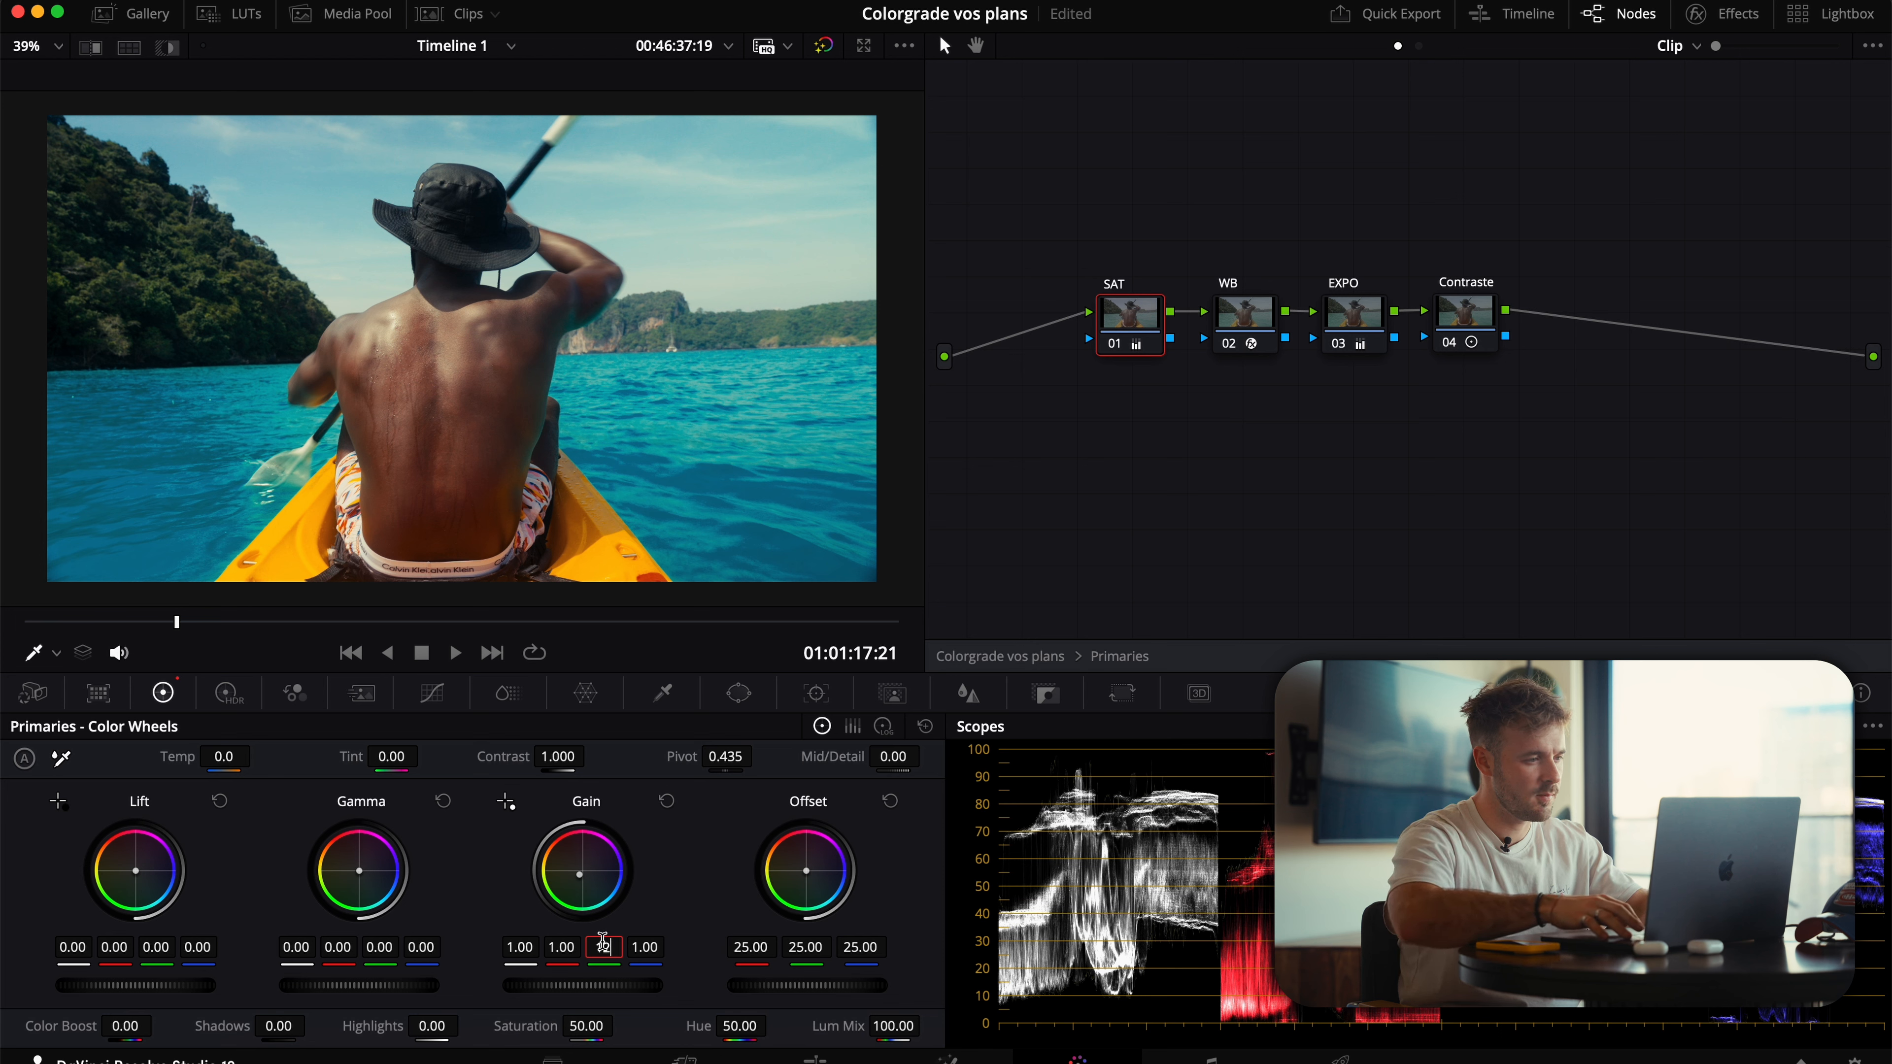
pyautogui.write('2')
pyautogui.press('Return')
pyautogui.doubleClick(602, 944)
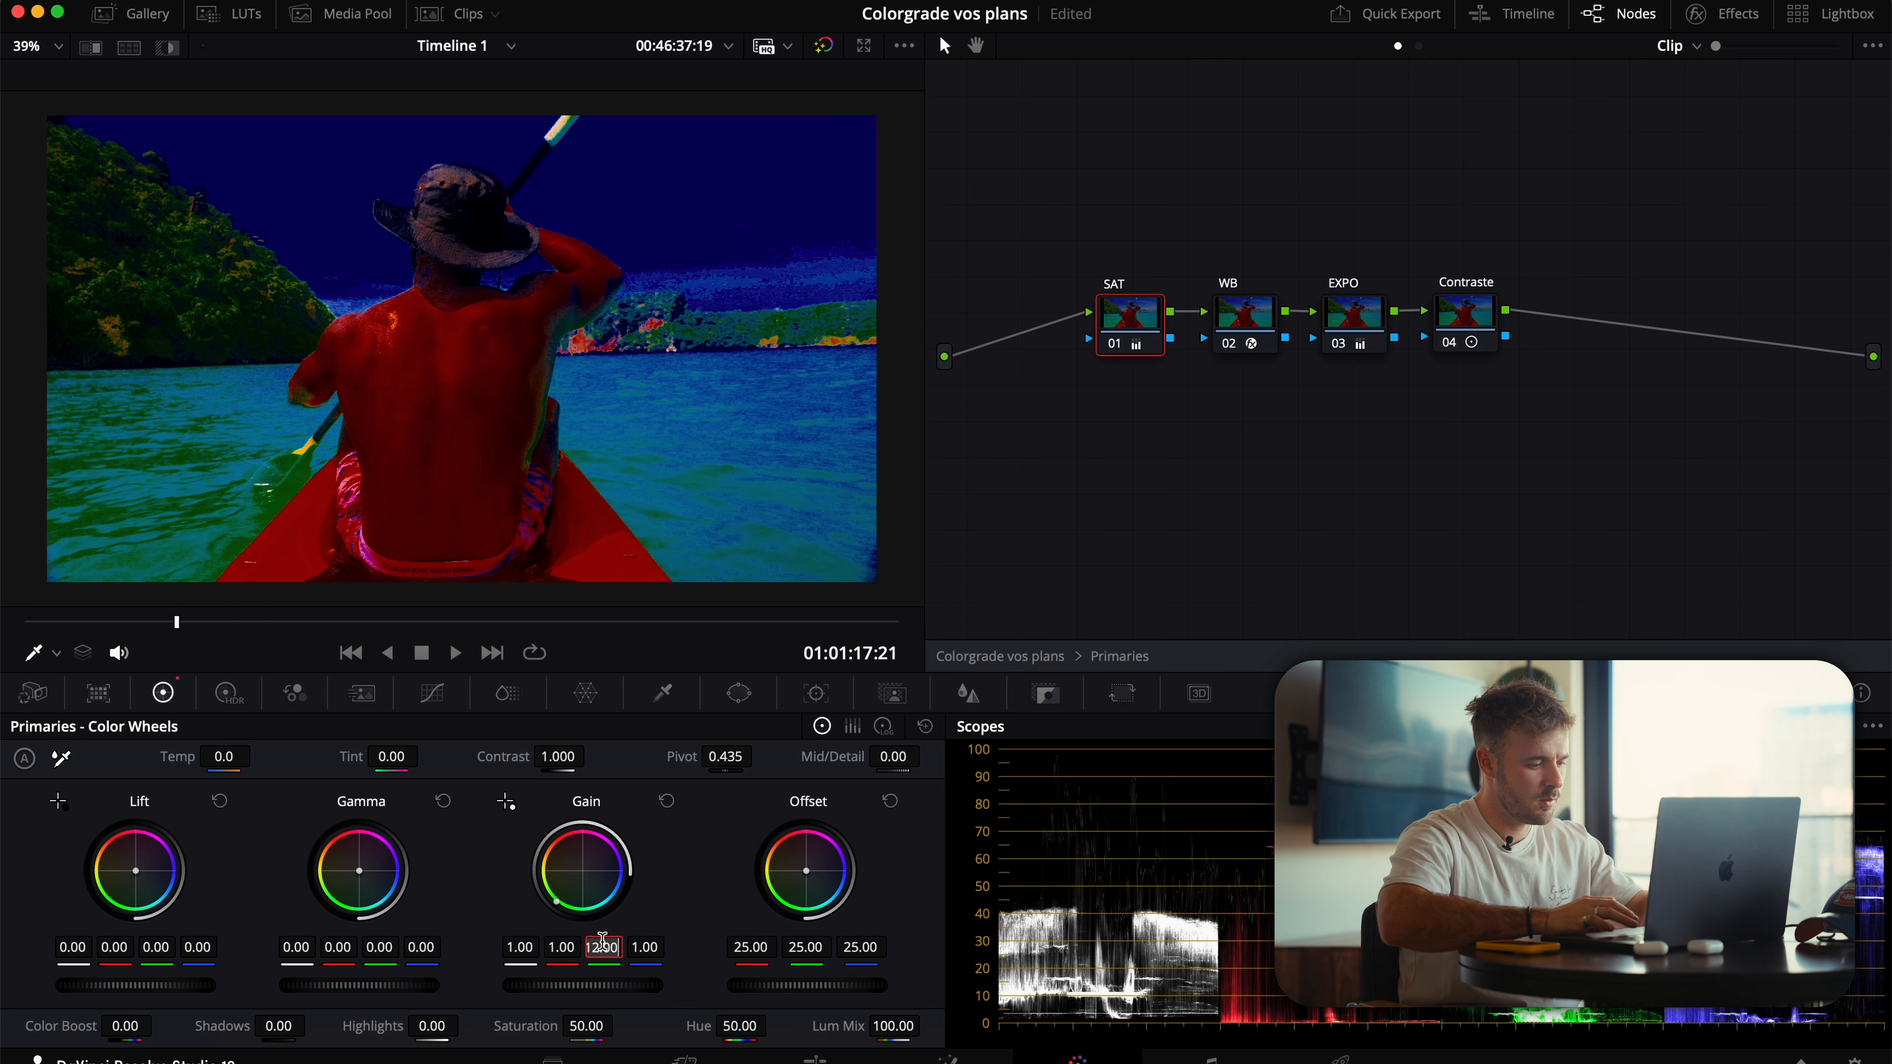
pyautogui.write('1.2')
pyautogui.press('Return')
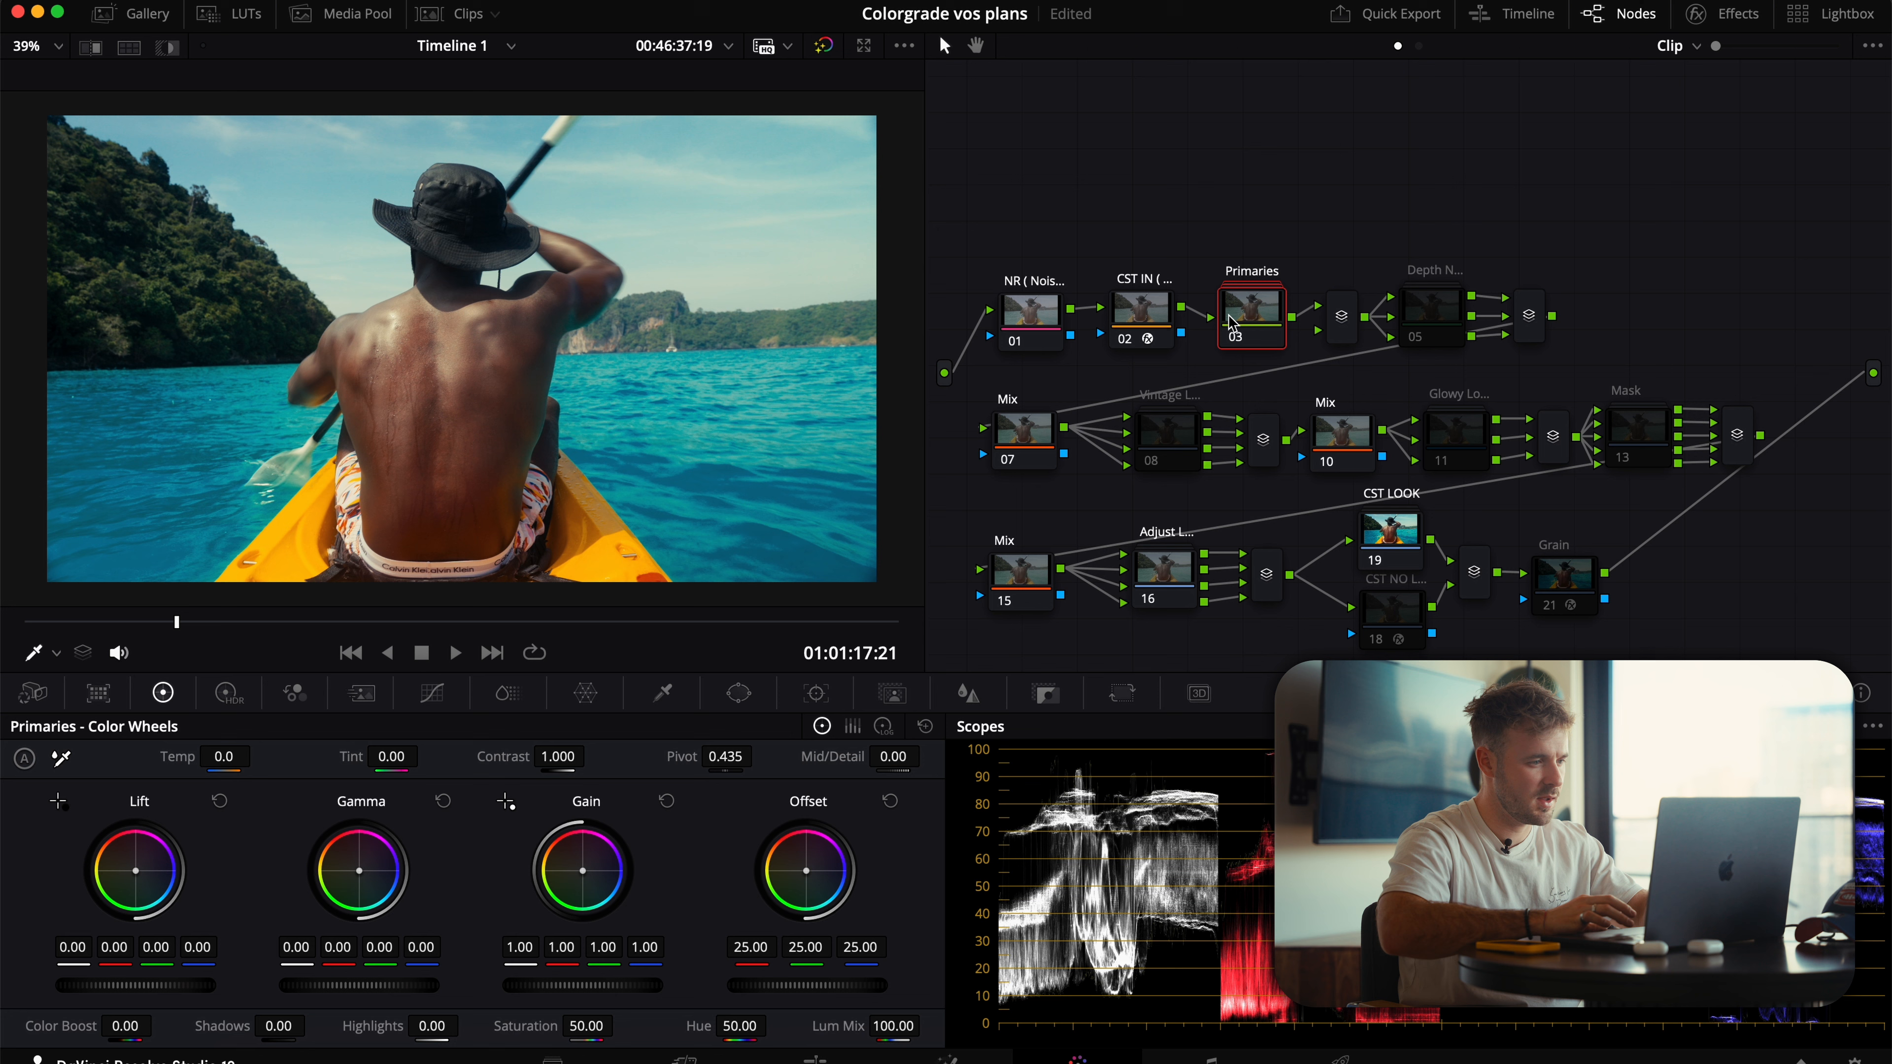
# Toggle the Primaries compound node off and on in the main node tree to compare the image
pyautogui.hotkey('ctrl', 'd')
pyautogui.hotkey('ctrl', 'd')
pyautogui.hotkey('ctrl', 'd')
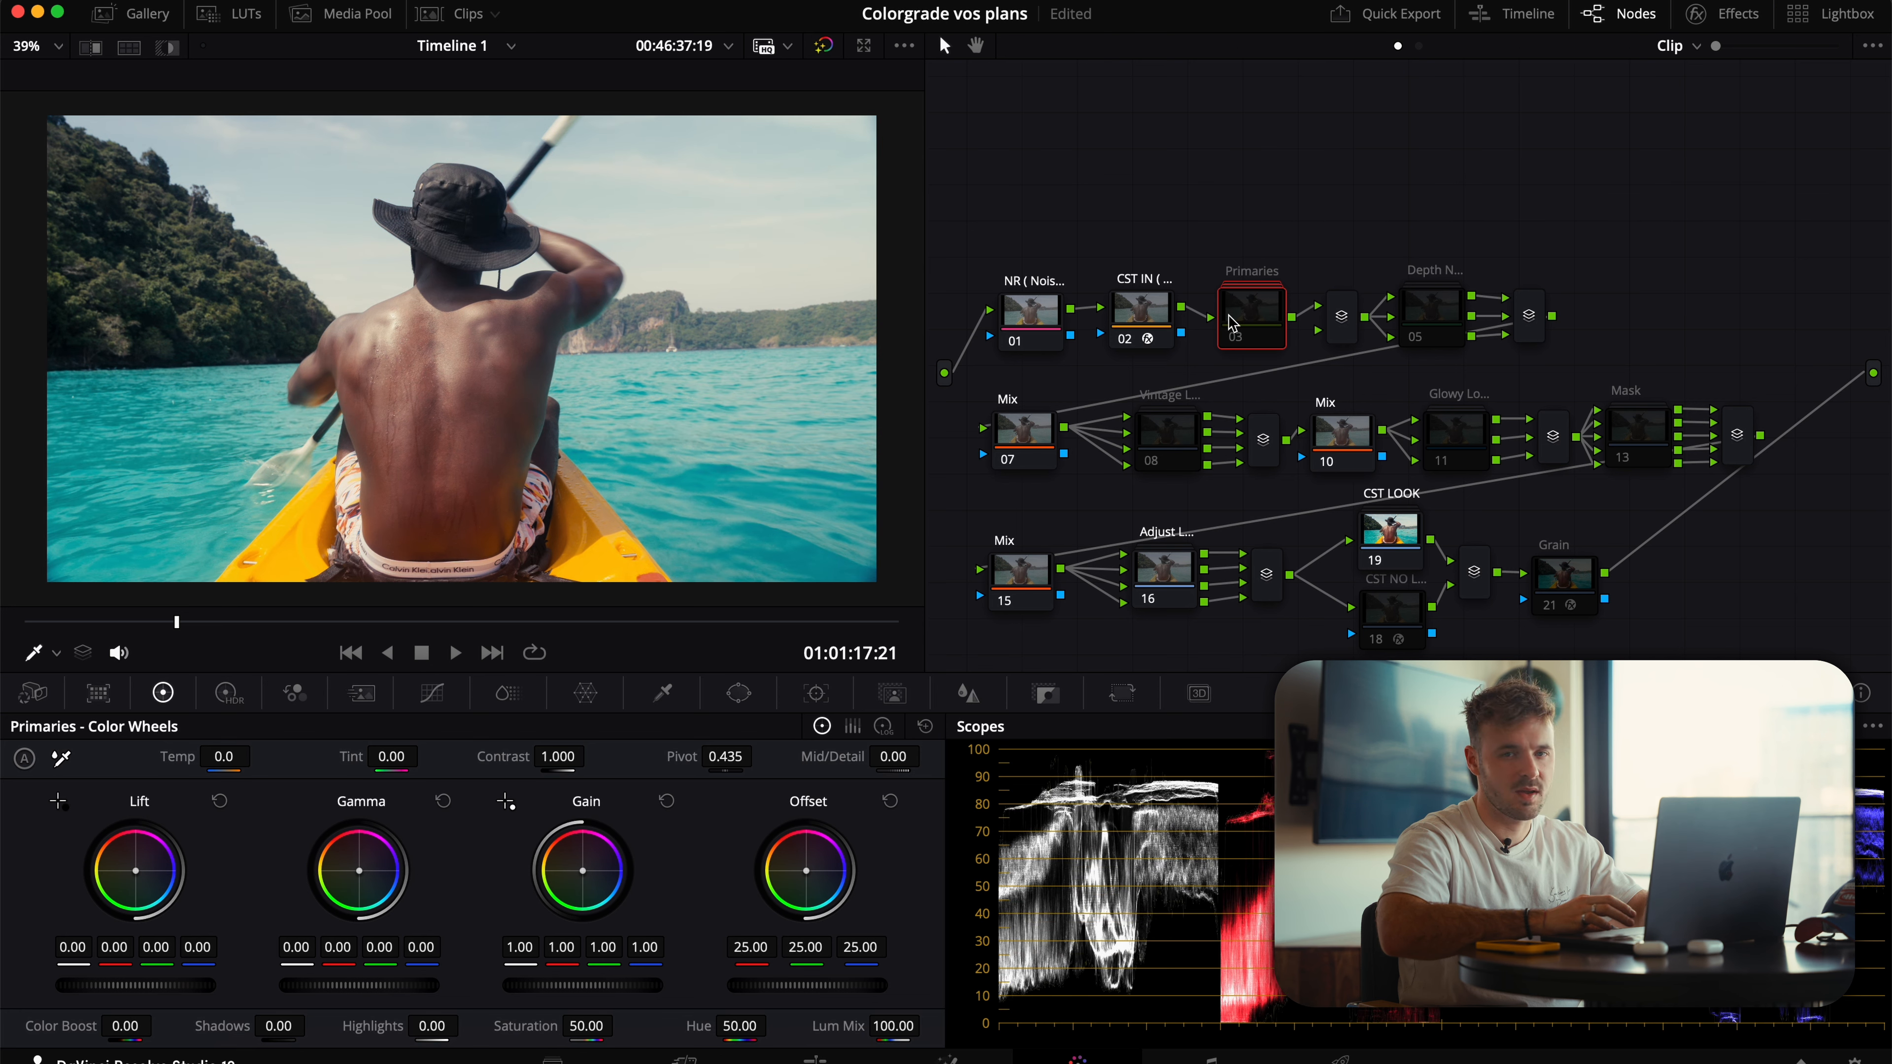
pyautogui.hotkey('ctrl', 'd')
# Compare the image with and without the Depth Nodes compound node and leave the node enabled
pyautogui.click(1438, 319)
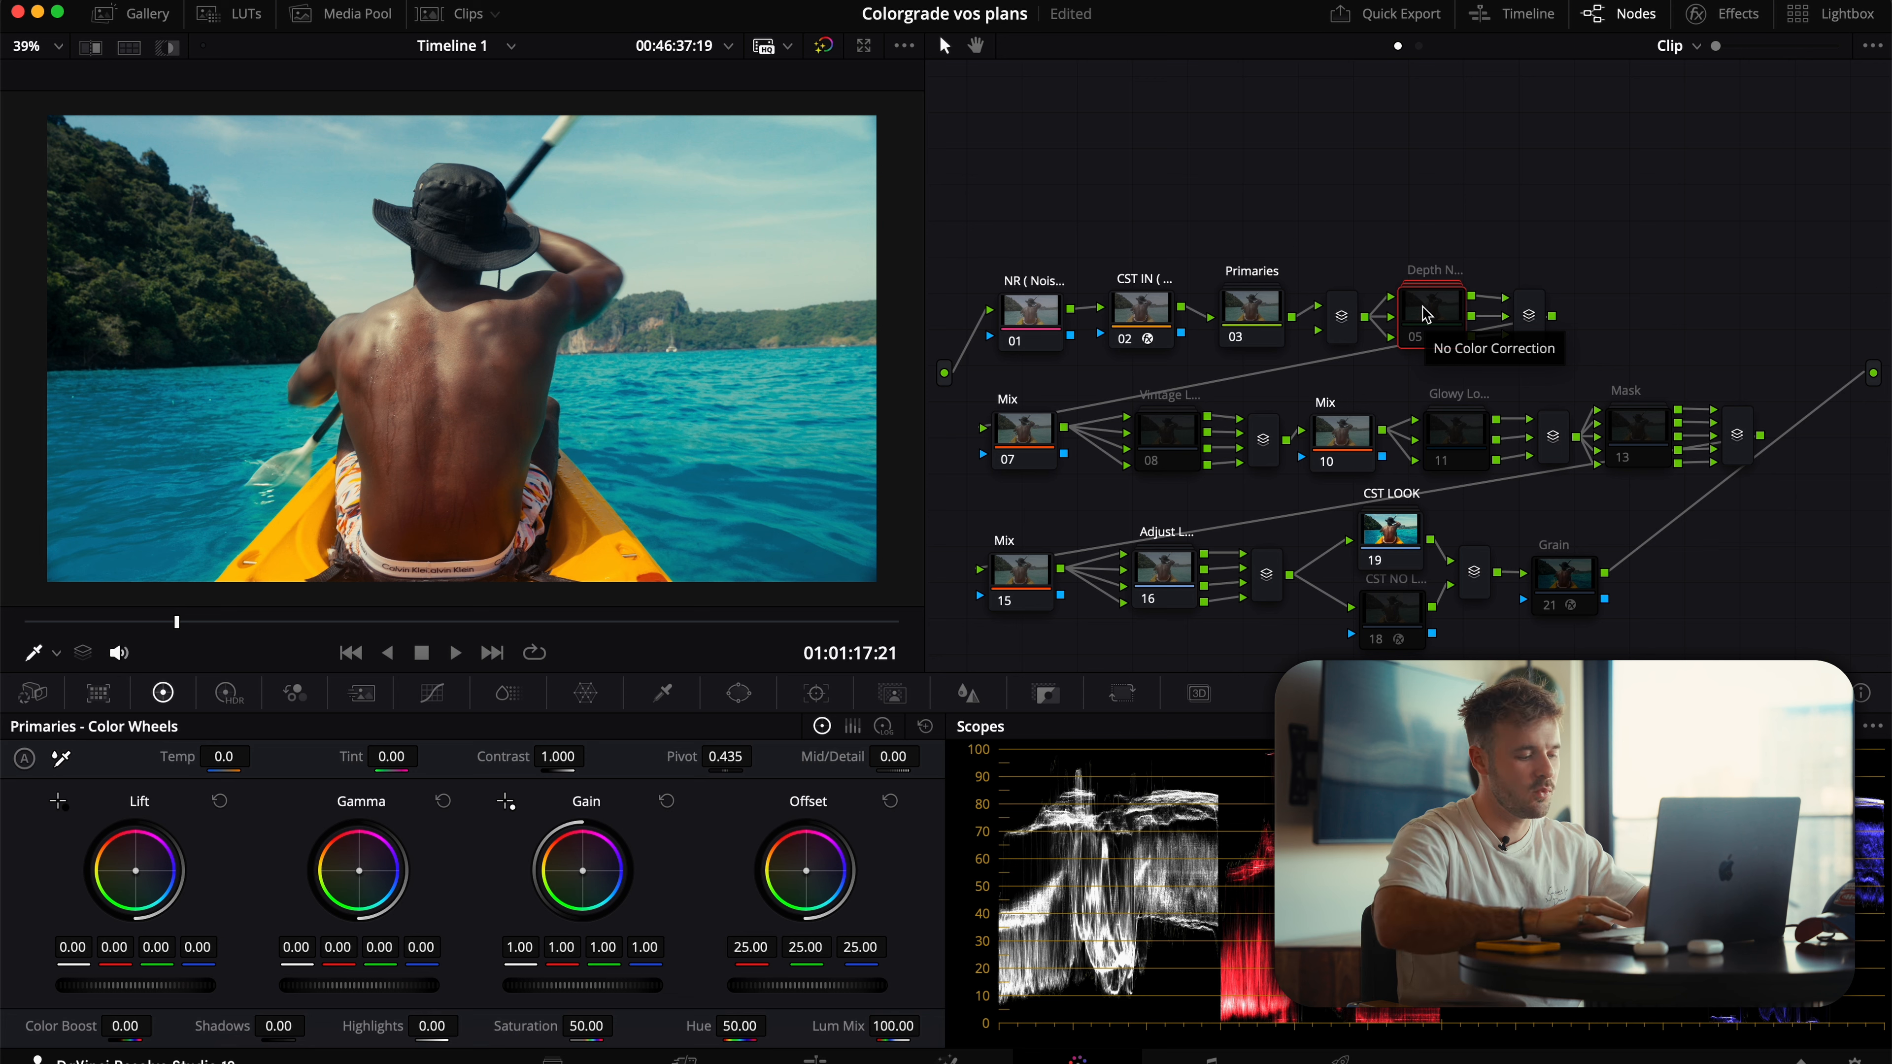
pyautogui.hotkey('ctrl', 'd')
pyautogui.hotkey('ctrl', 'd')
pyautogui.hotkey('ctrl', 'd')
pyautogui.hotkey('ctrl', 'd')
pyautogui.hotkey('ctrl', 'd')
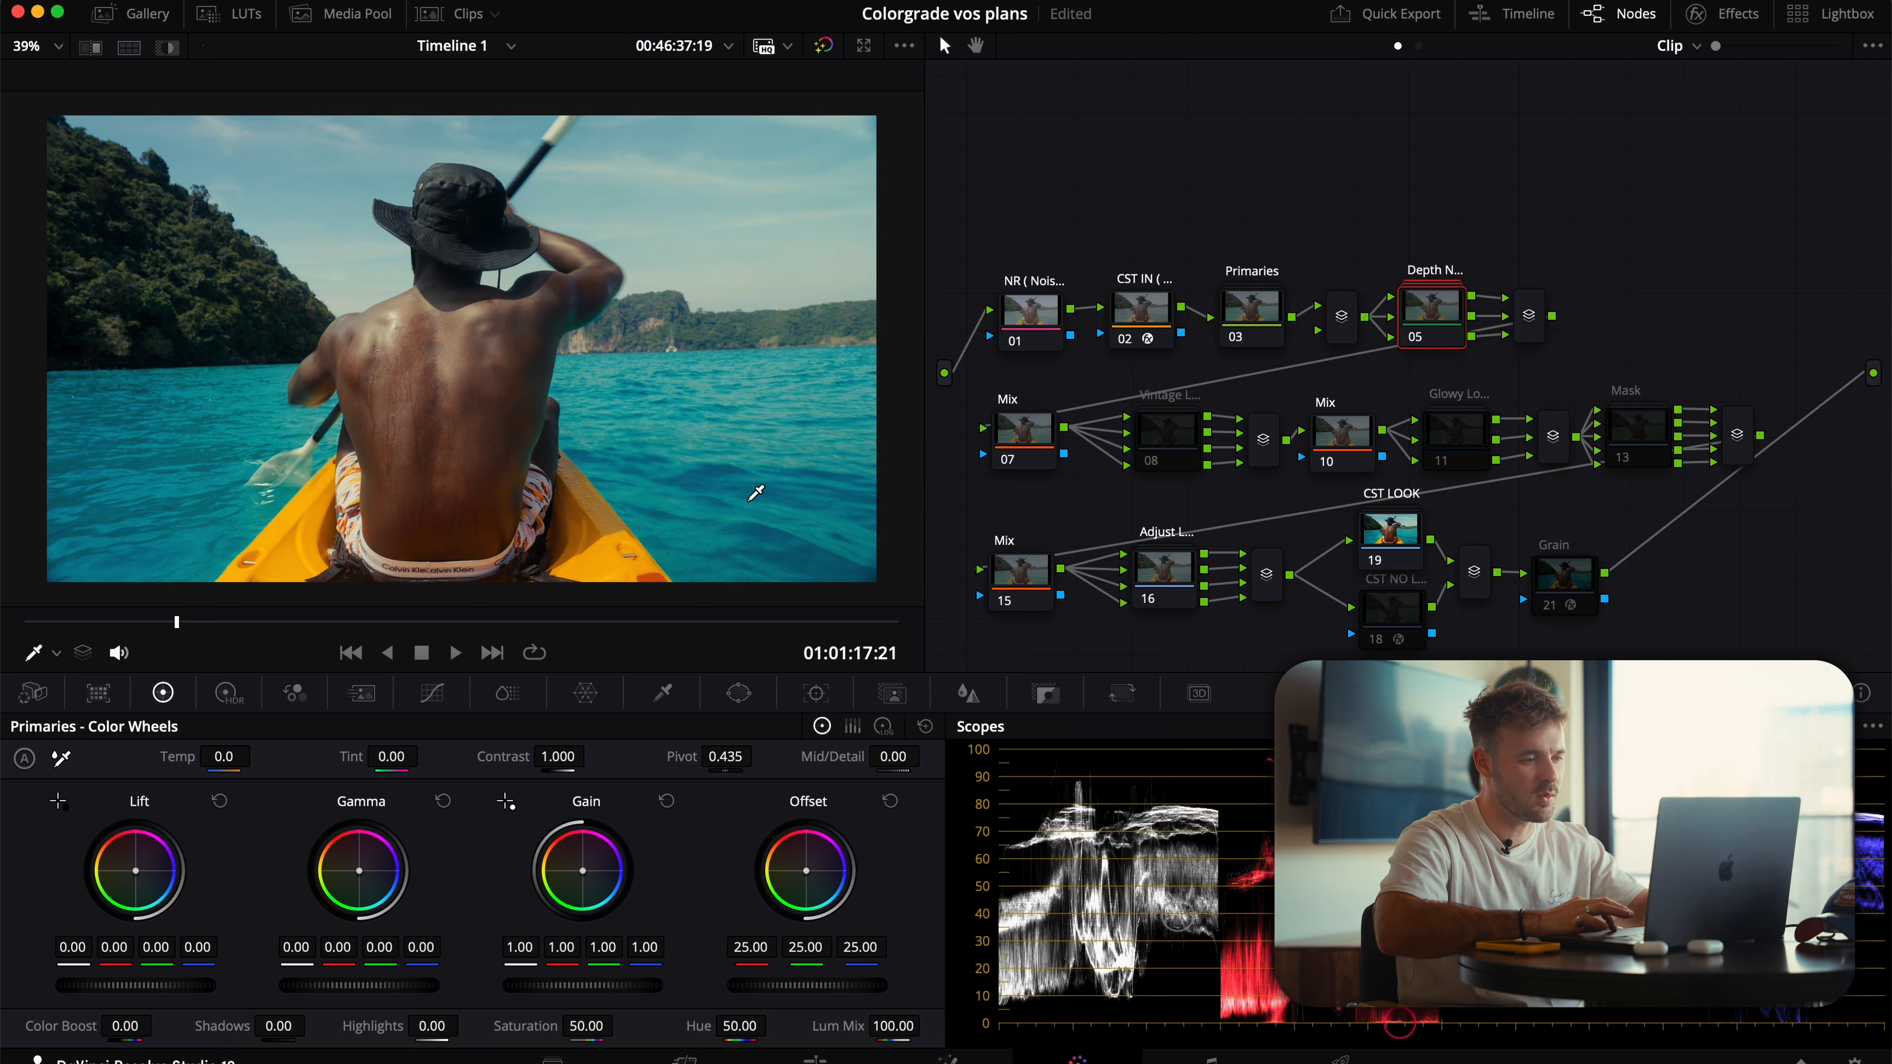
# Inside the Depth Nodes compound, move the 1 - Shade node slightly higher and toggle it to compare its effect
pyautogui.doubleClick(1445, 315)
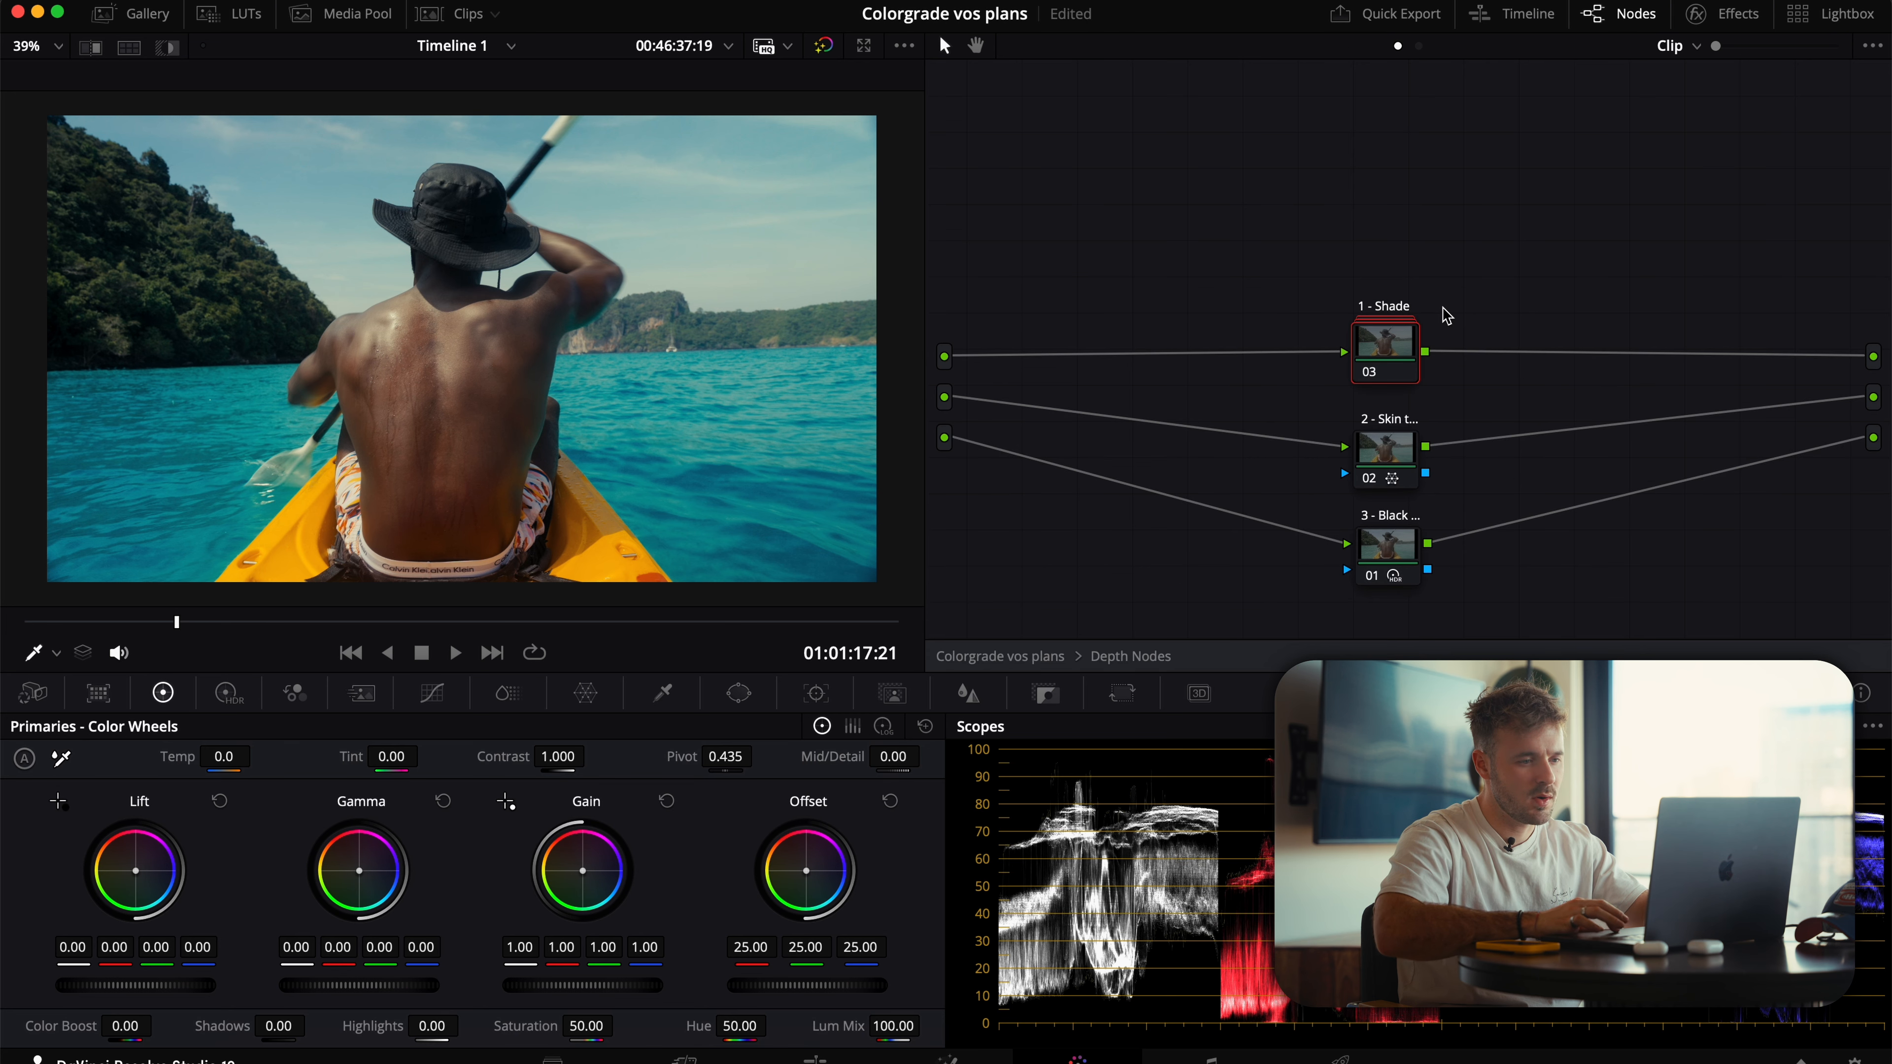
pyautogui.click(1386, 551)
pyautogui.moveTo(1387, 335); pyautogui.dragTo(1387, 319)
pyautogui.hotkey('ctrl', 'd')
pyautogui.hotkey('ctrl', 'd')
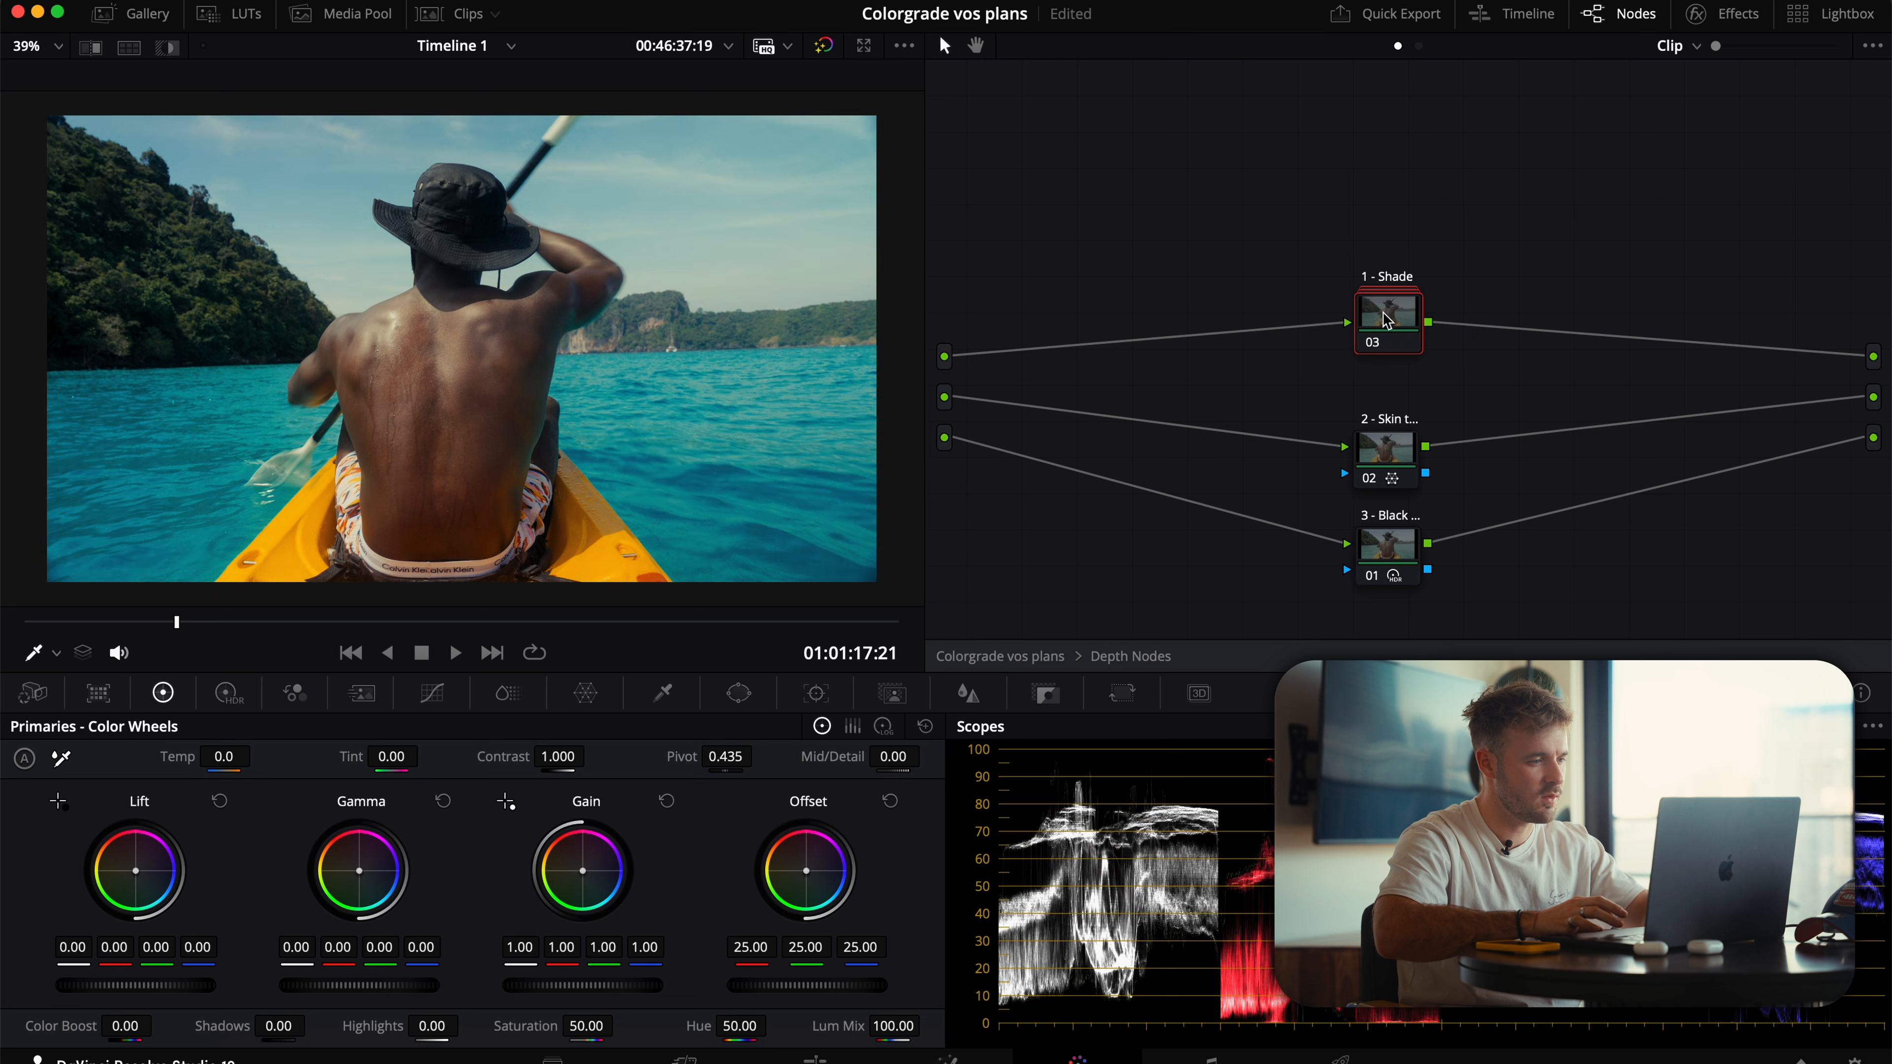
# Open the 1 - Shade compound node and view the curves of its SHADE node
pyautogui.doubleClick(1385, 320)
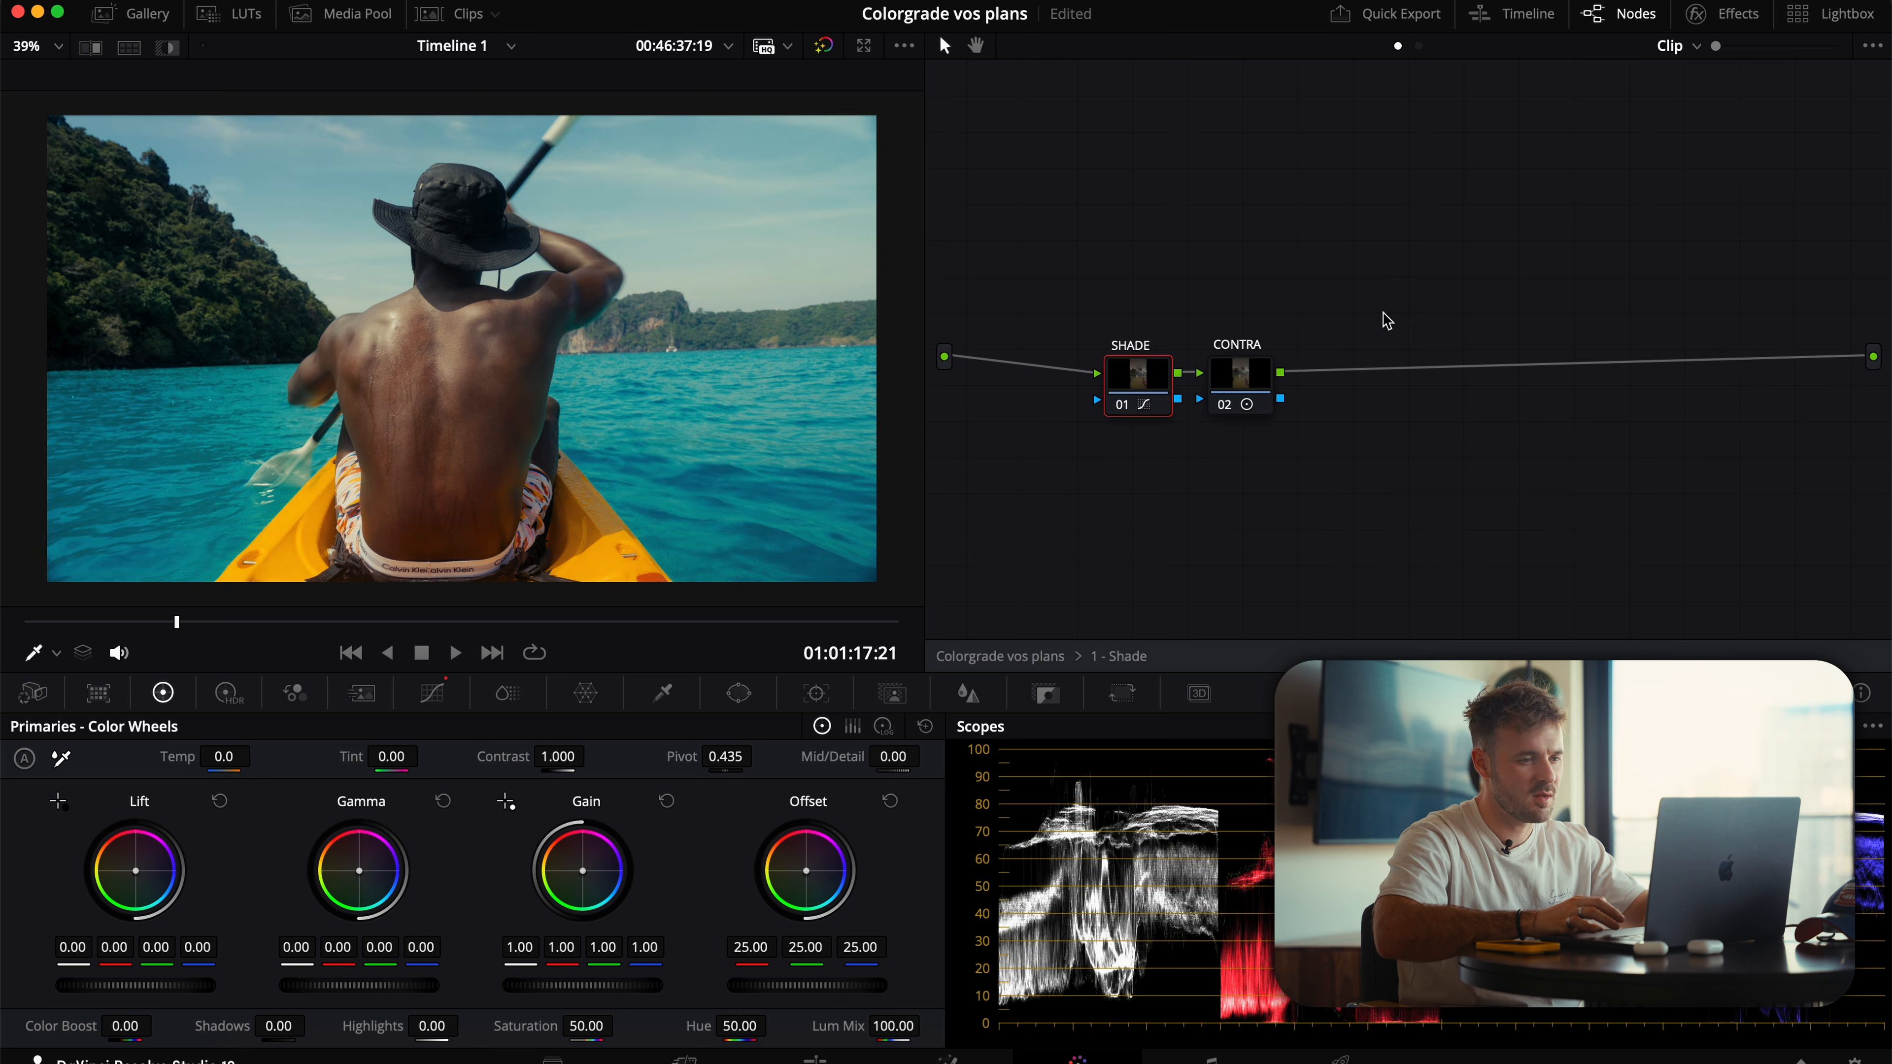
pyautogui.click(432, 693)
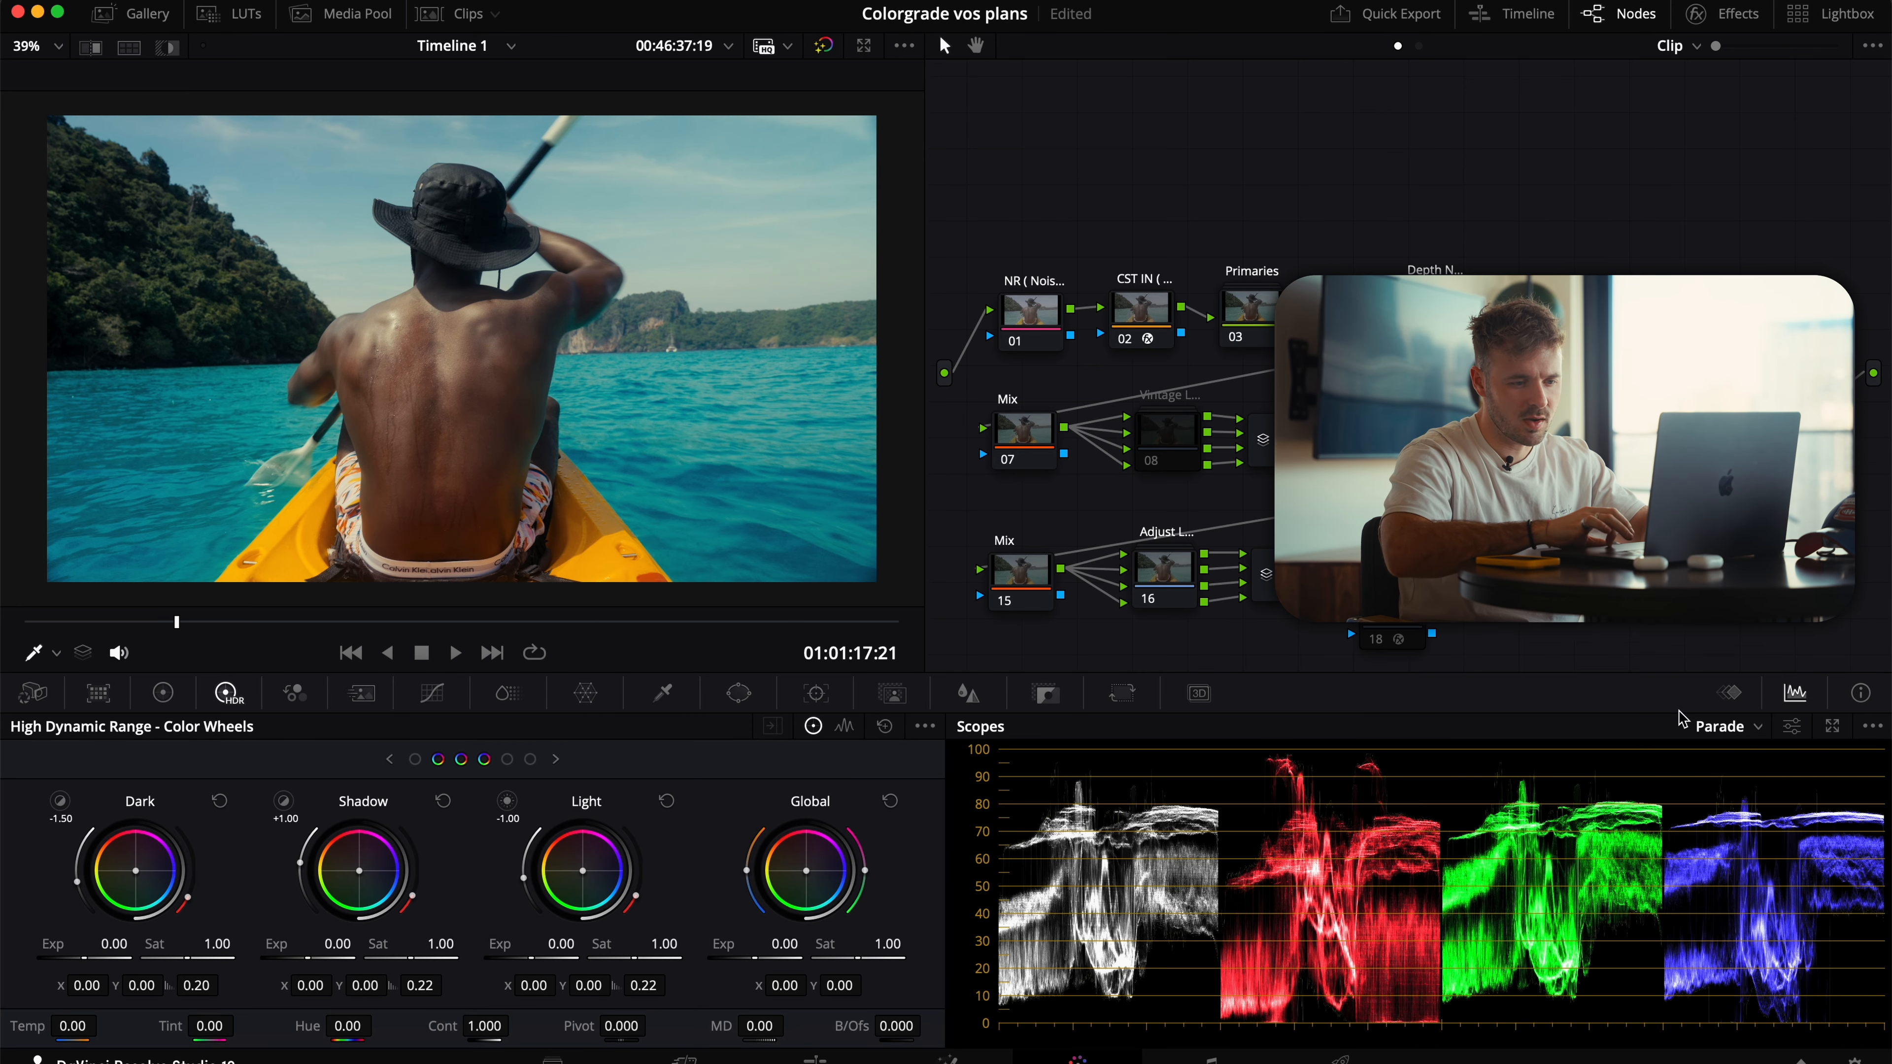
# Switch the scope from Parade to Vectorscope and toggle its 2x zoom display option
pyautogui.click(1726, 726)
pyautogui.click(1725, 814)
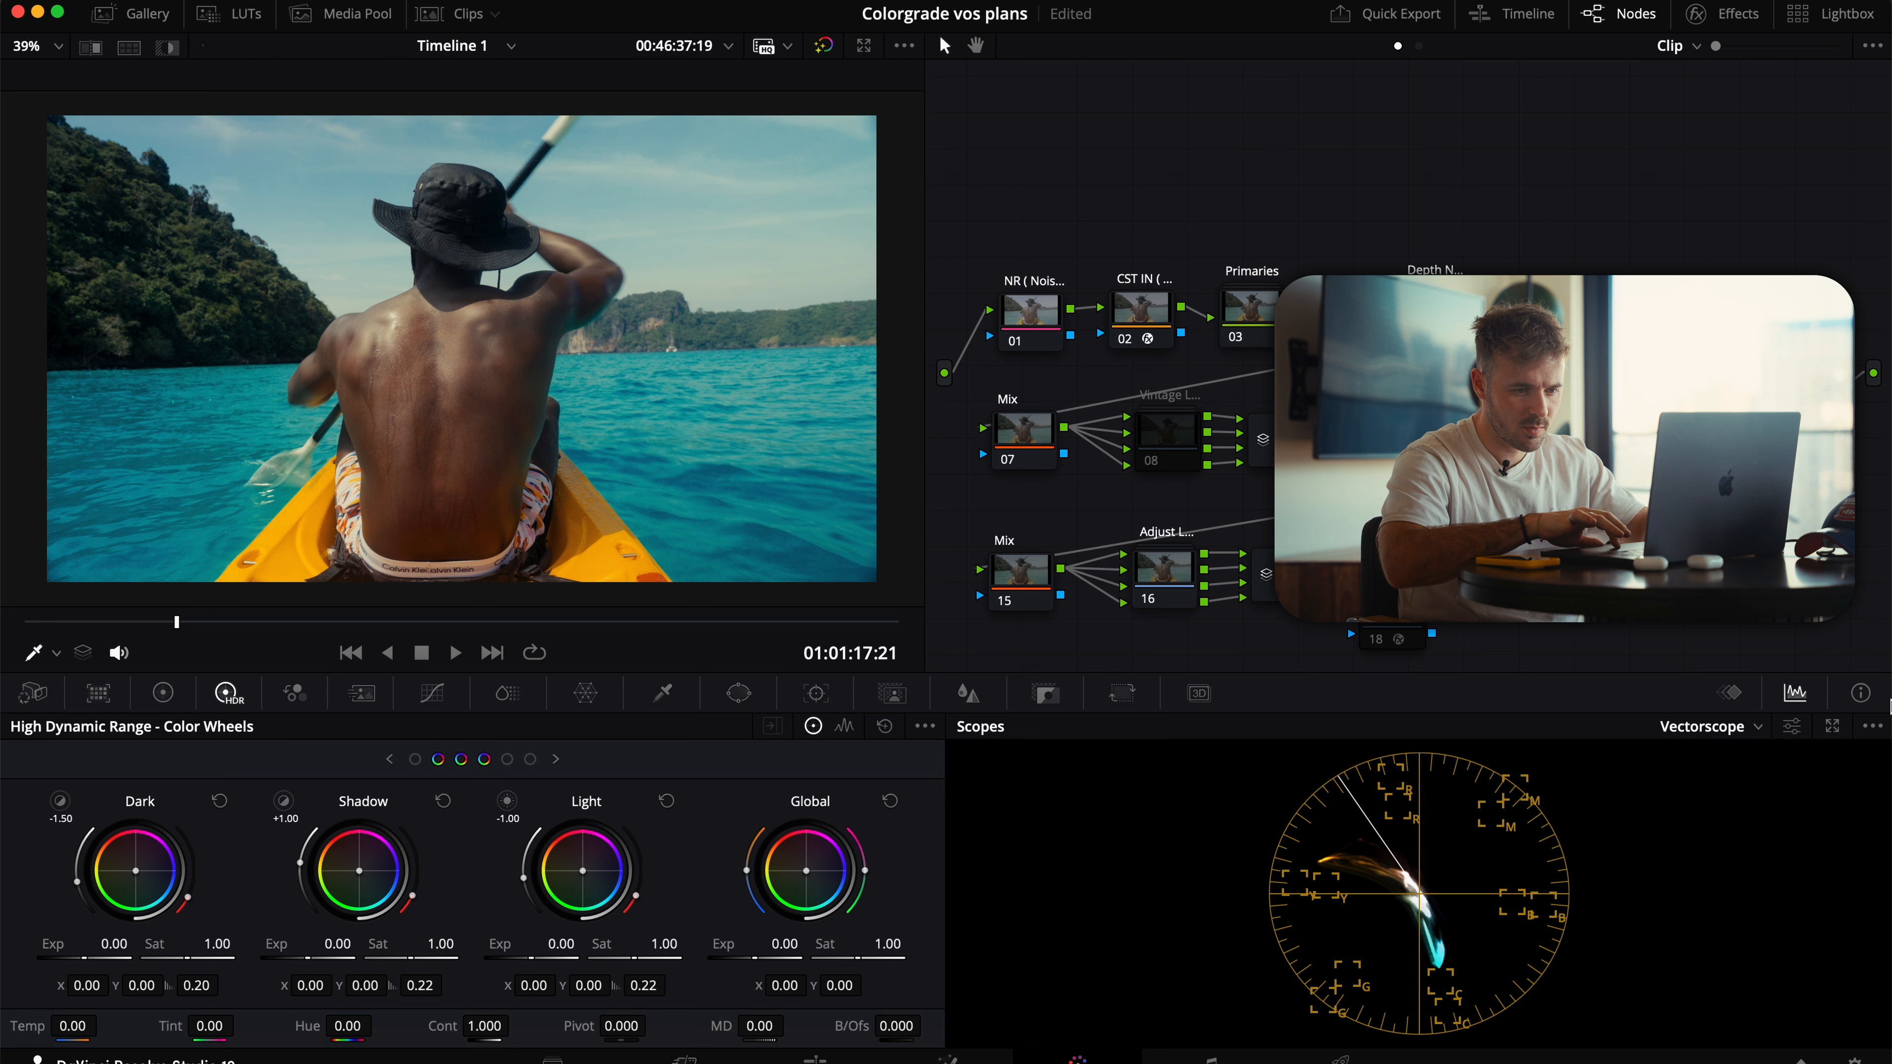
pyautogui.click(1792, 727)
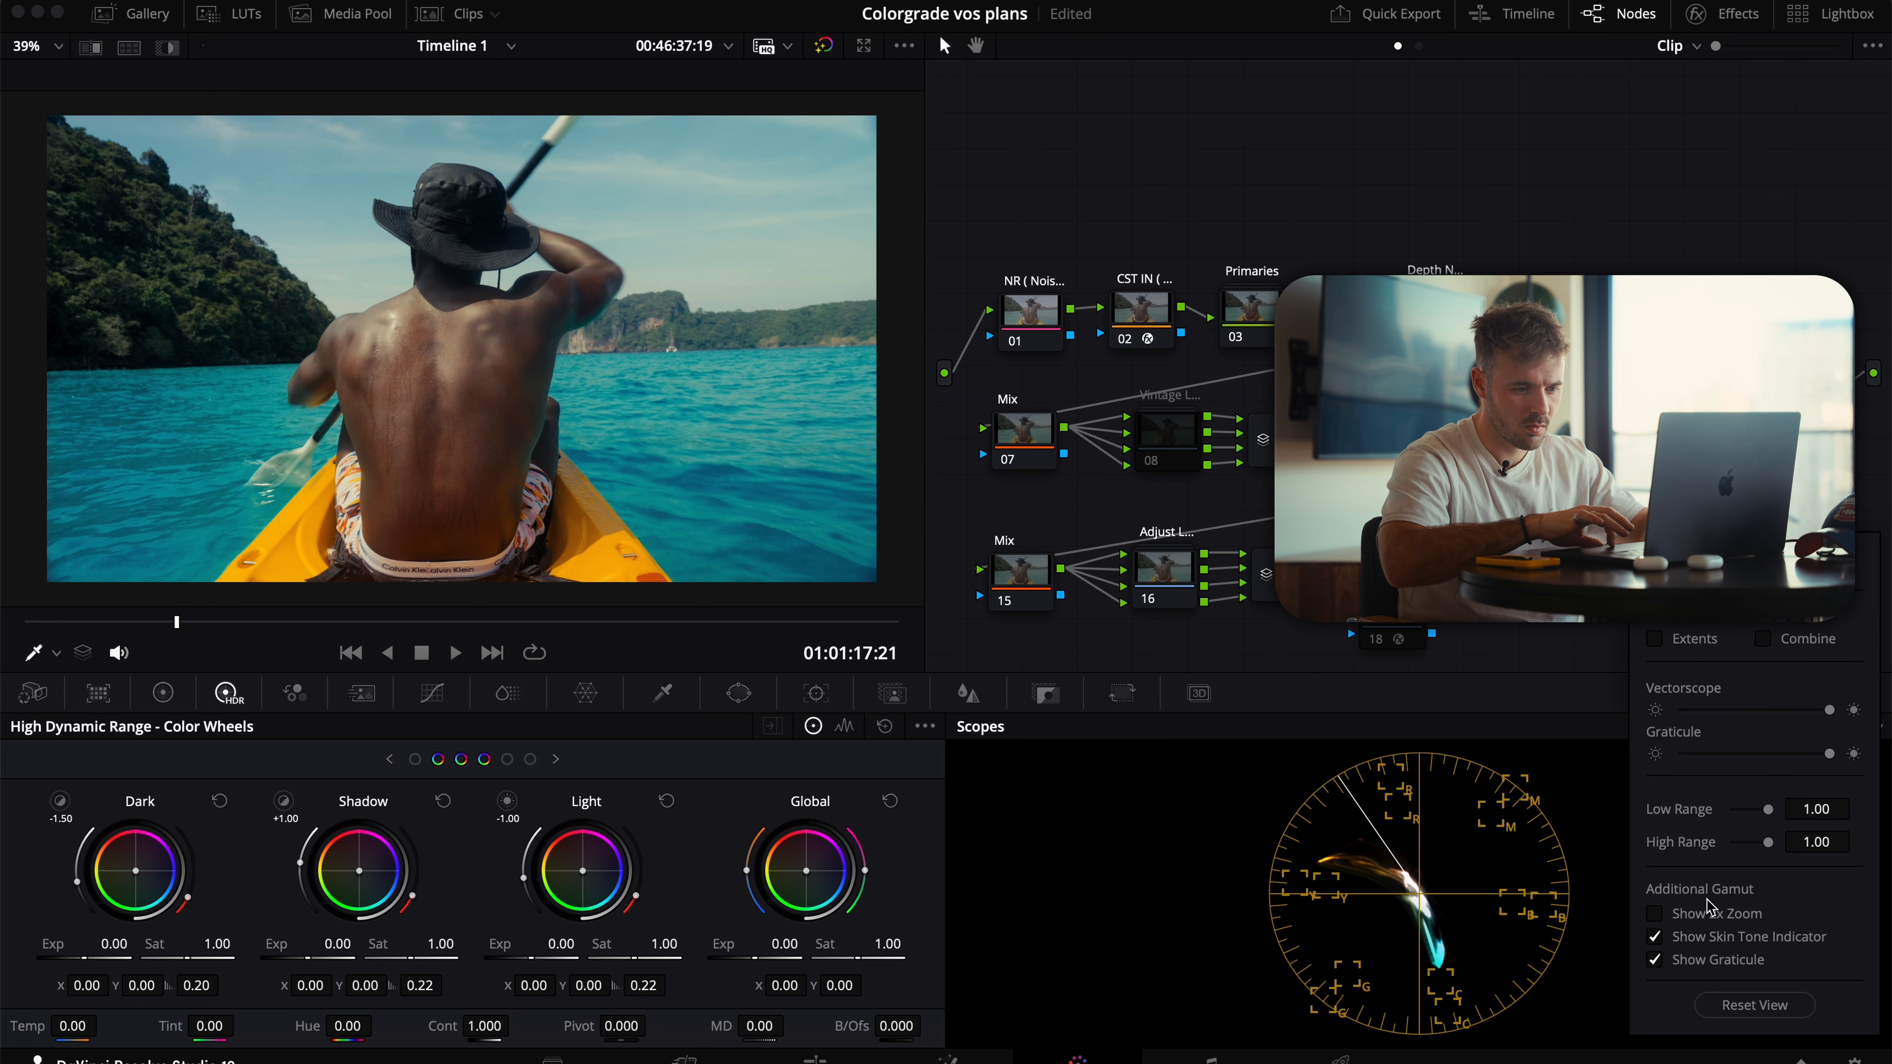
pyautogui.click(1709, 913)
pyautogui.click(1744, 915)
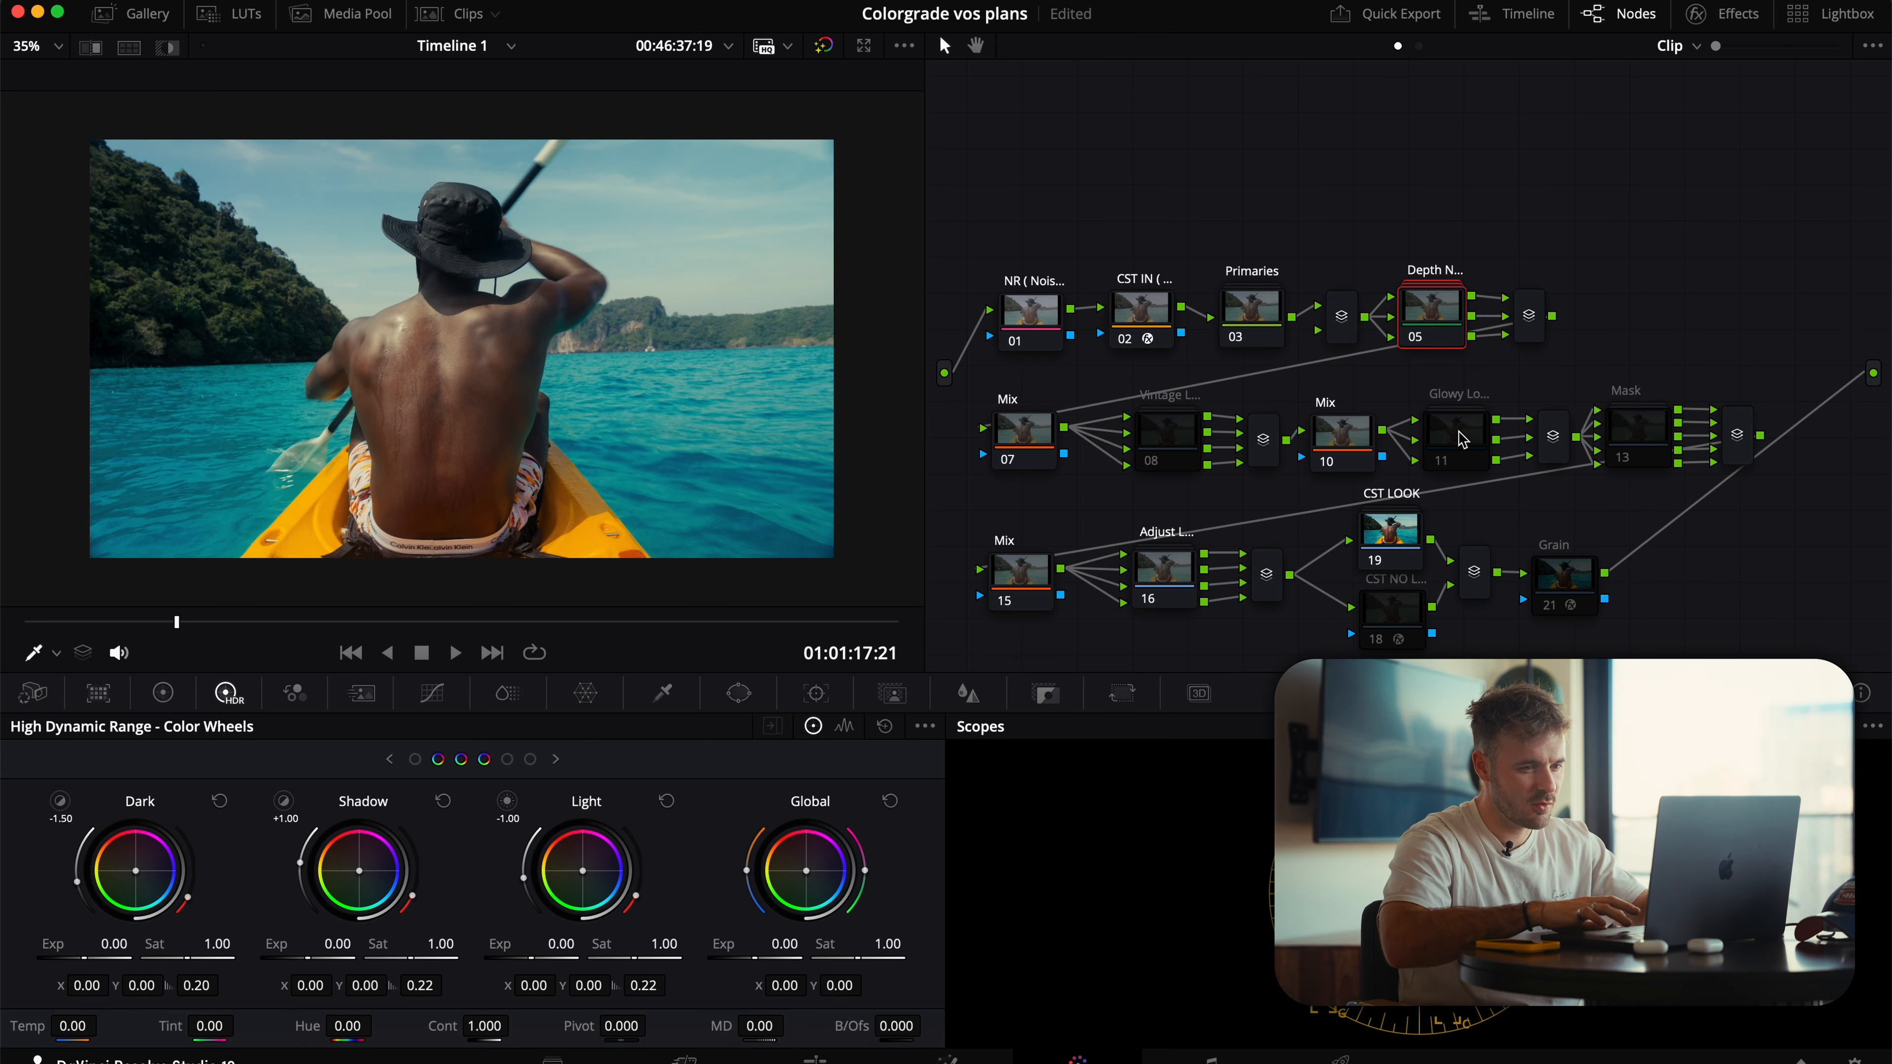
# Compare the image with and without the Glowy Look compound node in the main node tree and leave the node enabled
pyautogui.click(1456, 439)
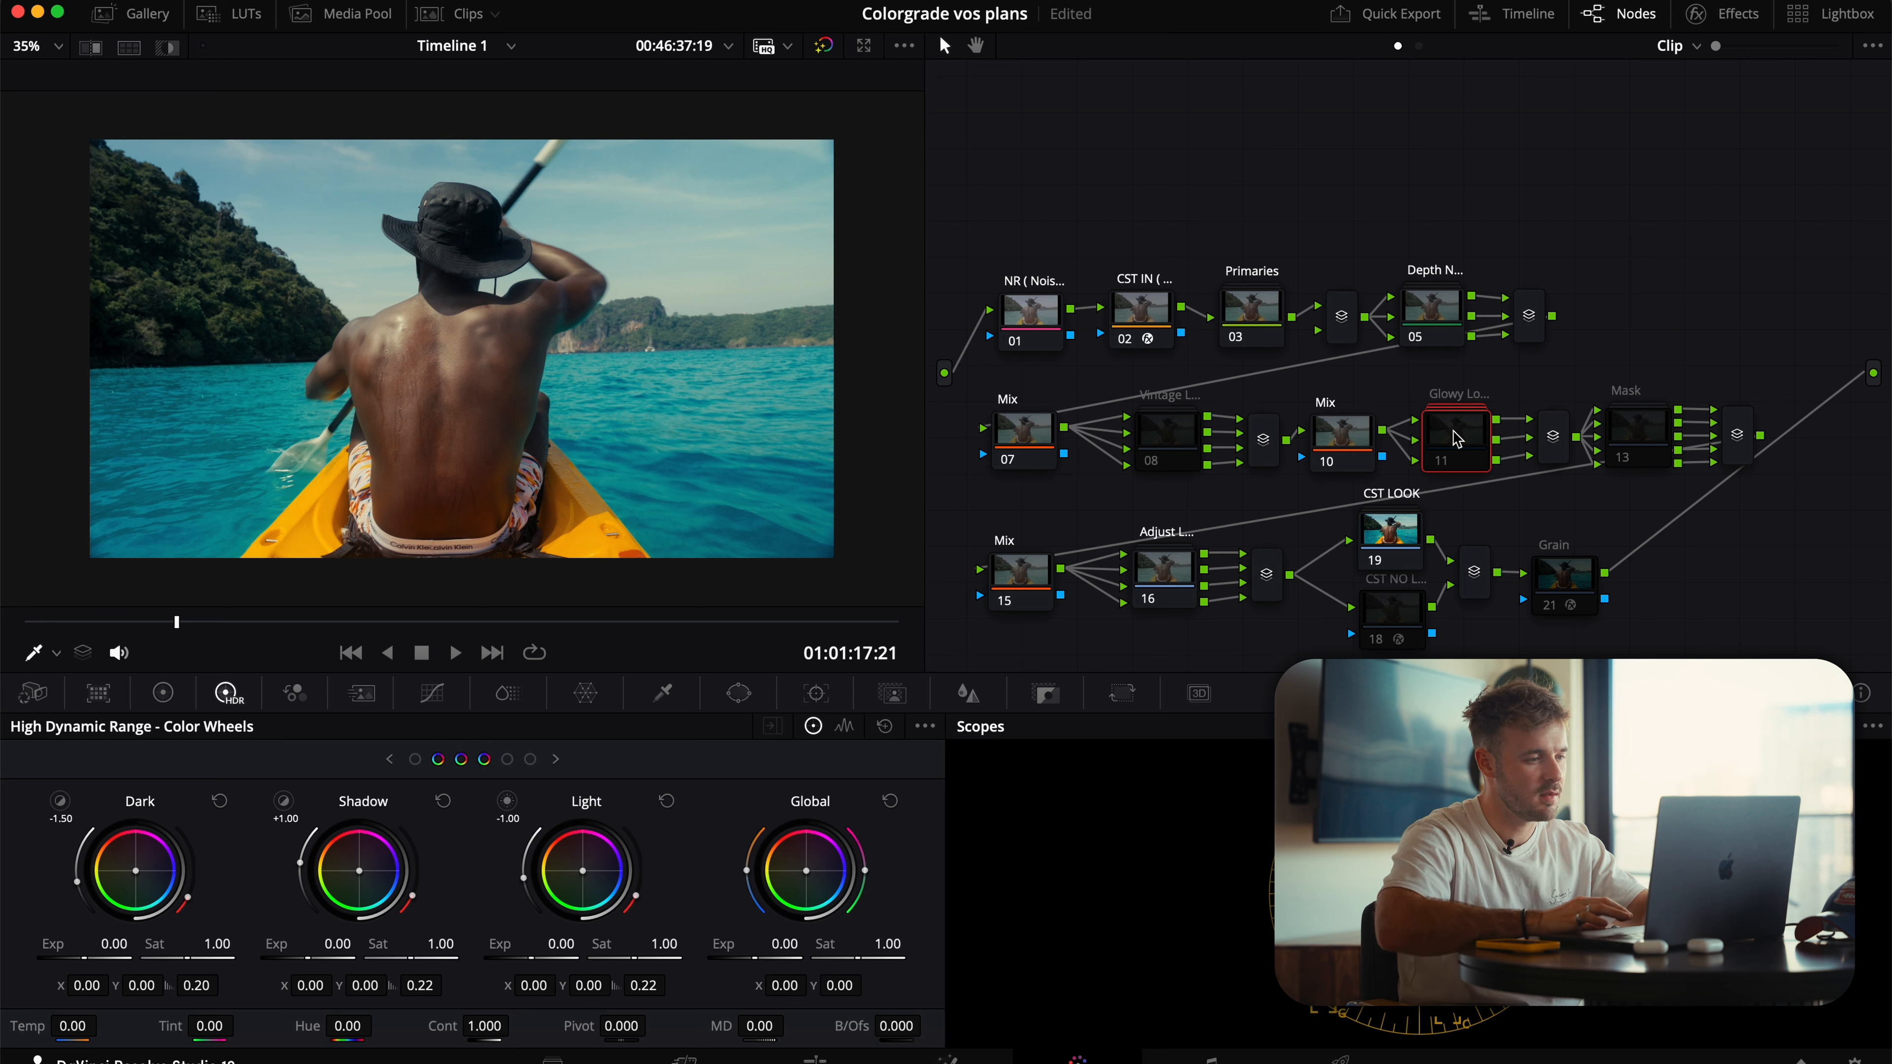
pyautogui.press('super+d')
pyautogui.press('super+d')
pyautogui.press('super+d')
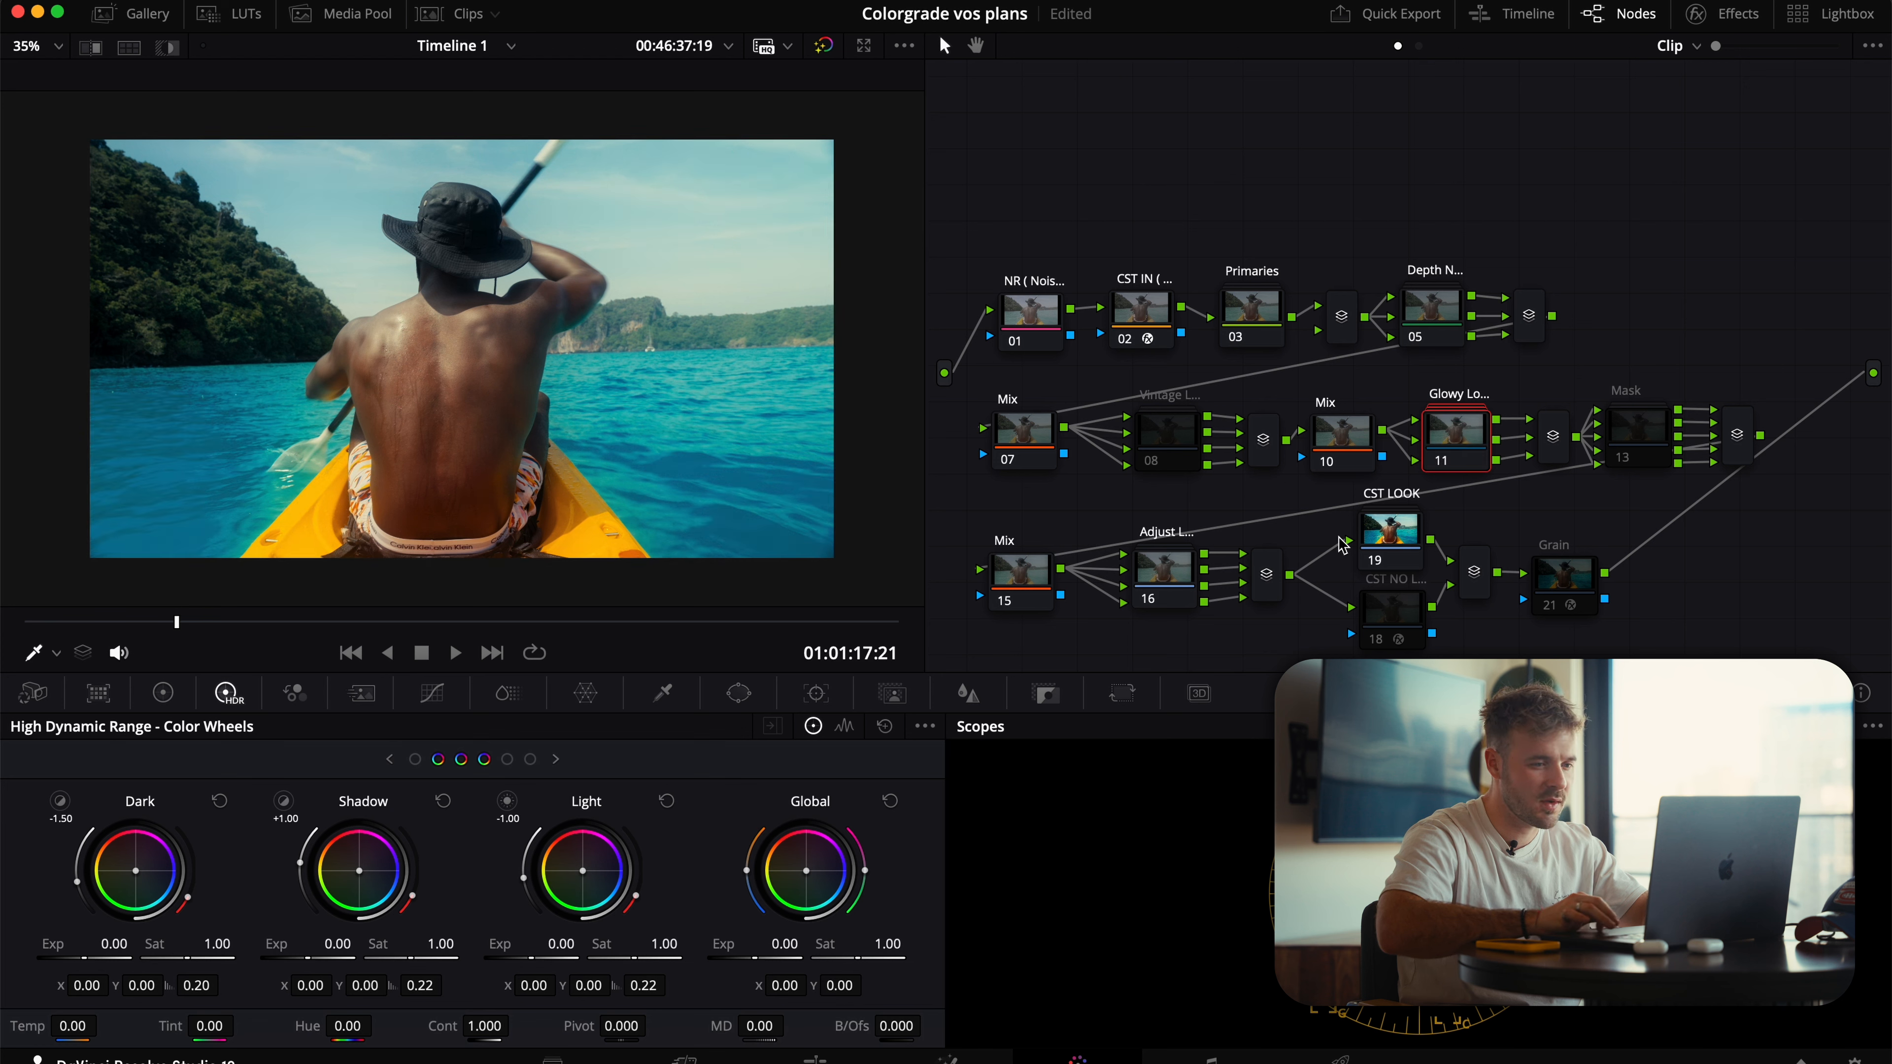
# Inside the Glowy Look compound, set the 1 - Glow node's spread to 1.529 and gain to 0.452, and lower its gamma below 0.770
pyautogui.doubleClick(1475, 437)
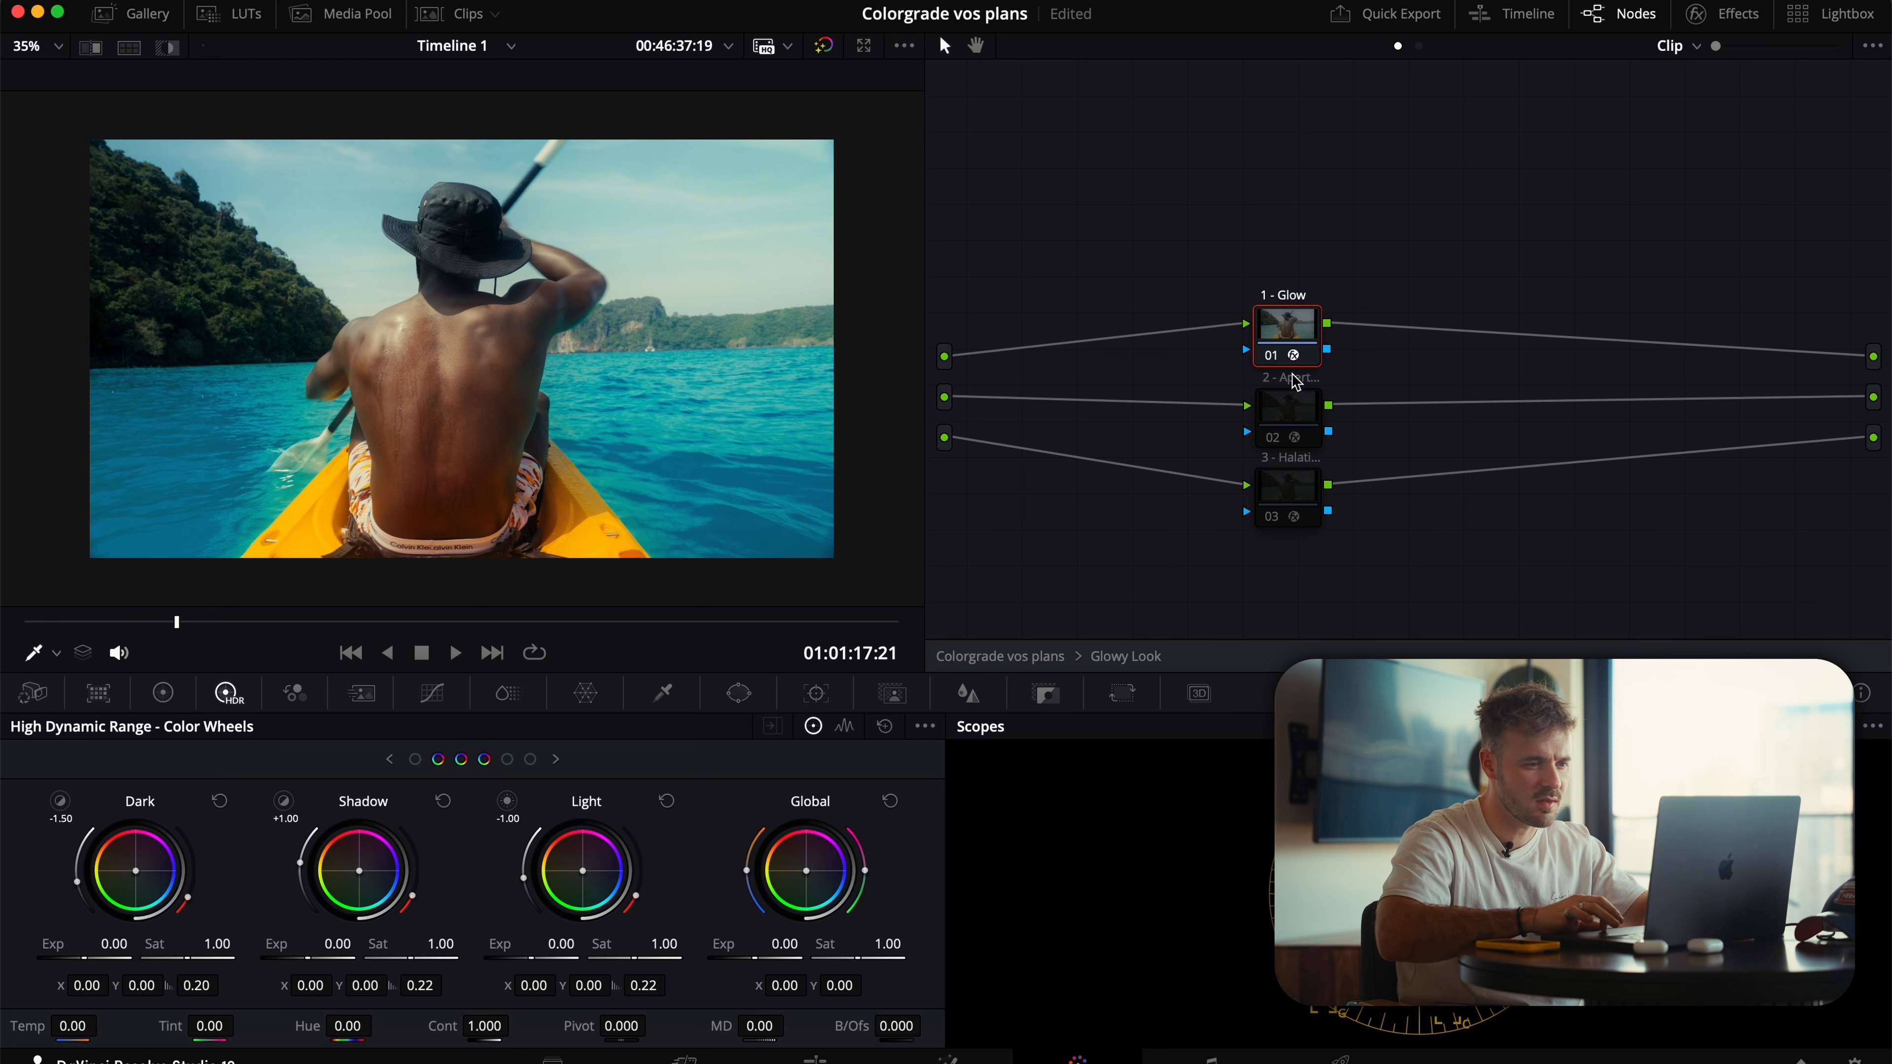
pyautogui.click(1726, 14)
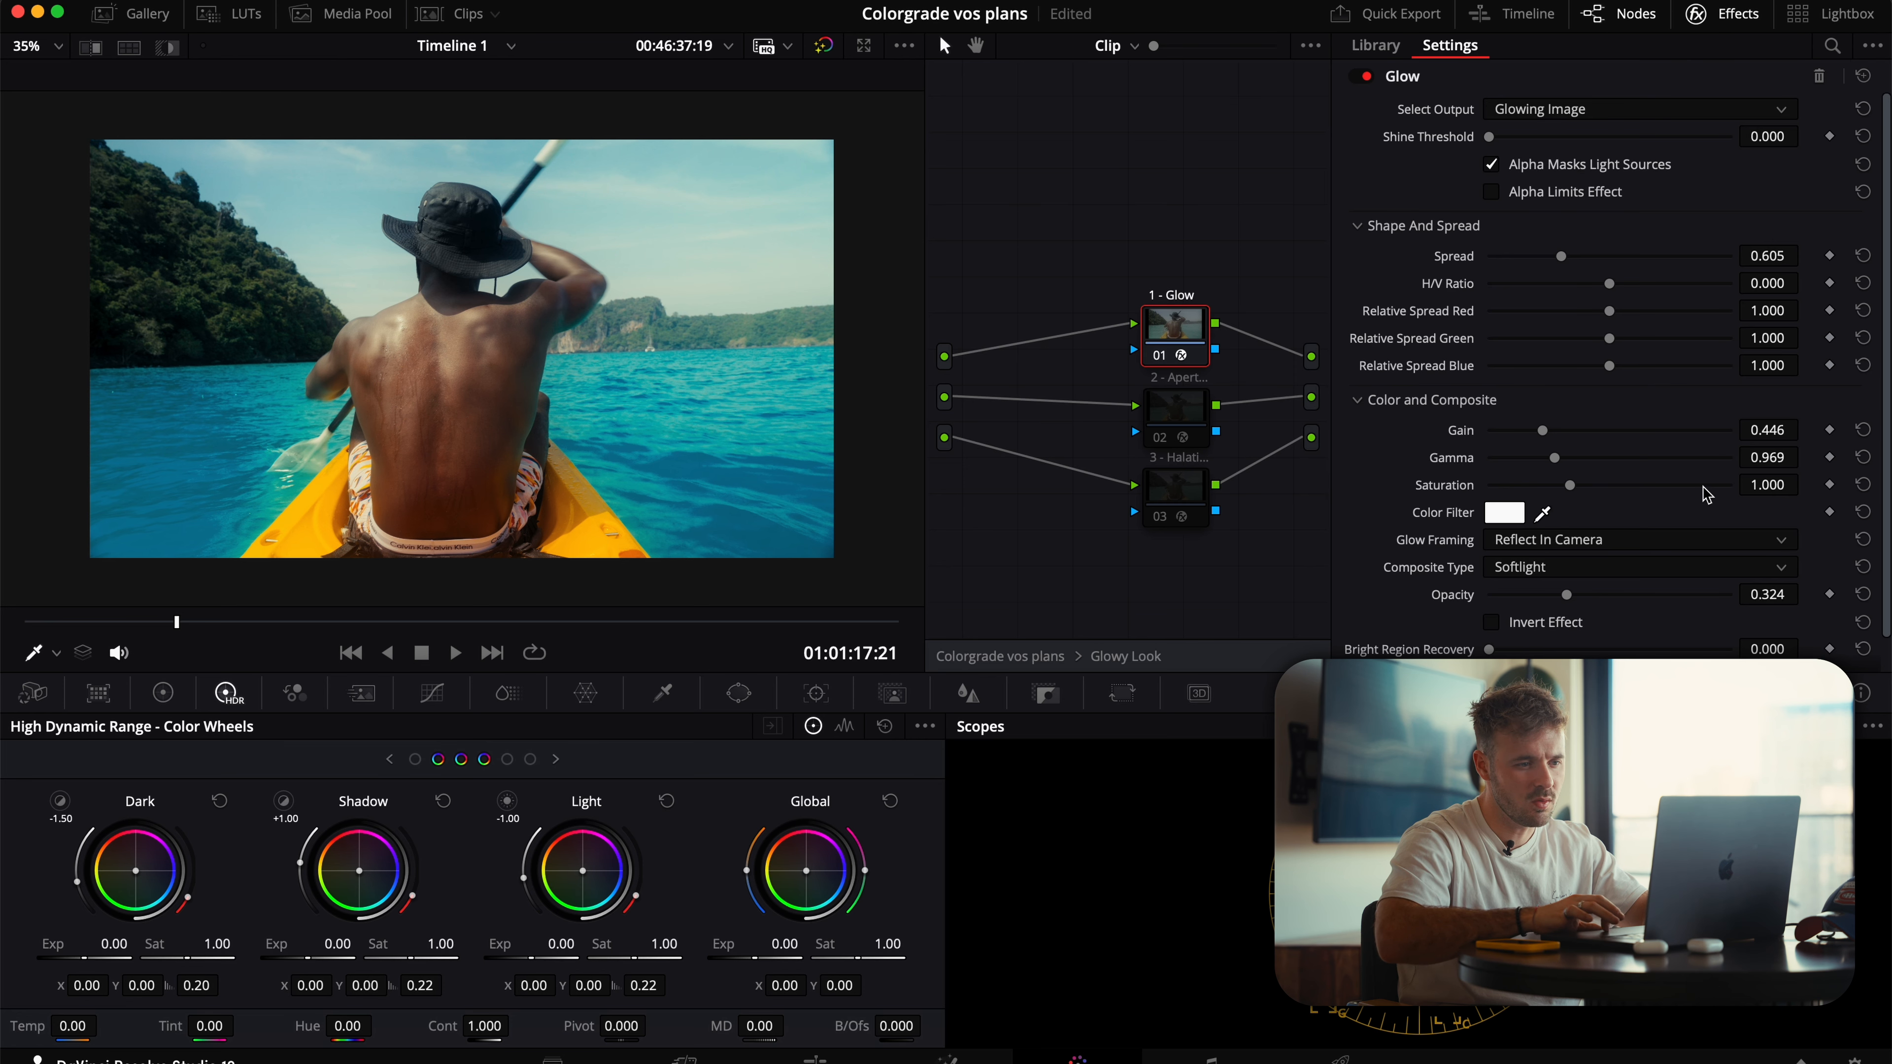
pyautogui.moveTo(1560, 457)
pyautogui.mouseDown()
pyautogui.moveTo(1523, 455)
pyautogui.moveTo(1545, 442)
pyautogui.mouseUp()
pyautogui.moveTo(1564, 259); pyautogui.dragTo(1639, 255)
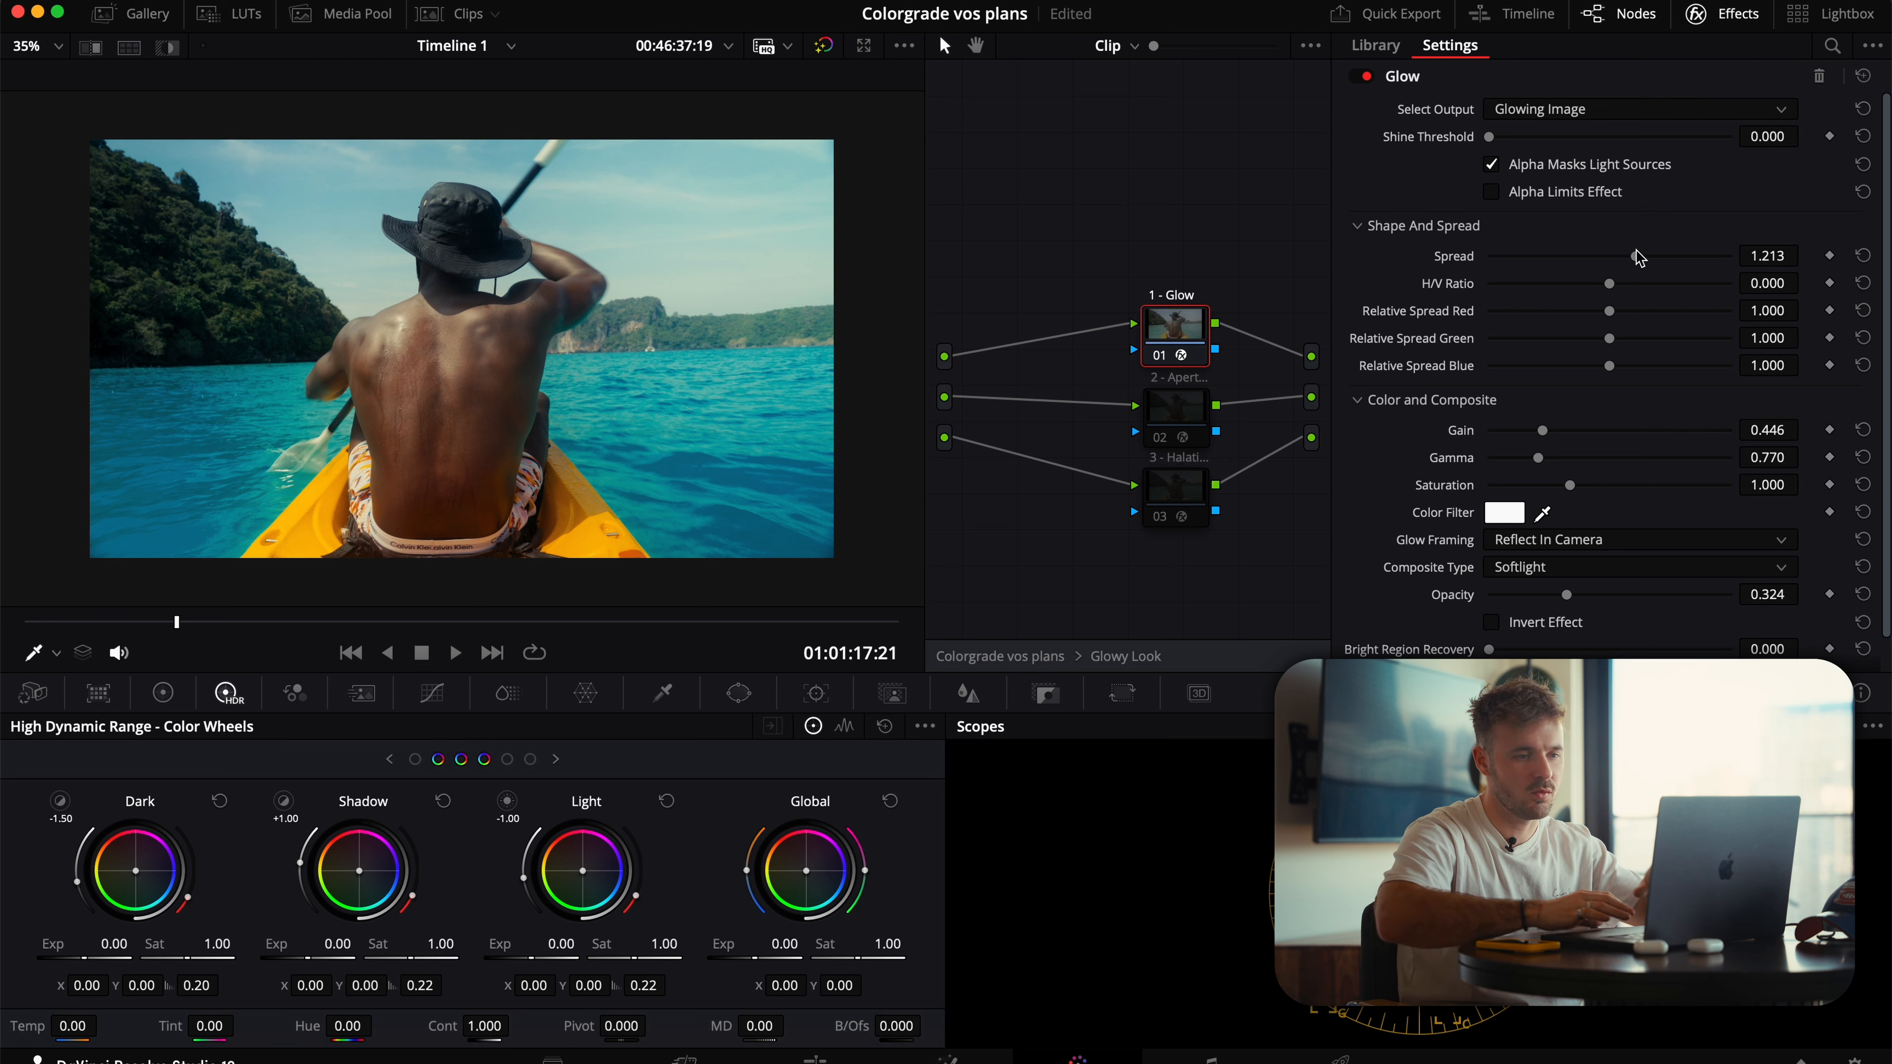
pyautogui.moveTo(1636, 256); pyautogui.dragTo(1674, 256)
pyautogui.moveTo(1548, 438); pyautogui.dragTo(1547, 438)
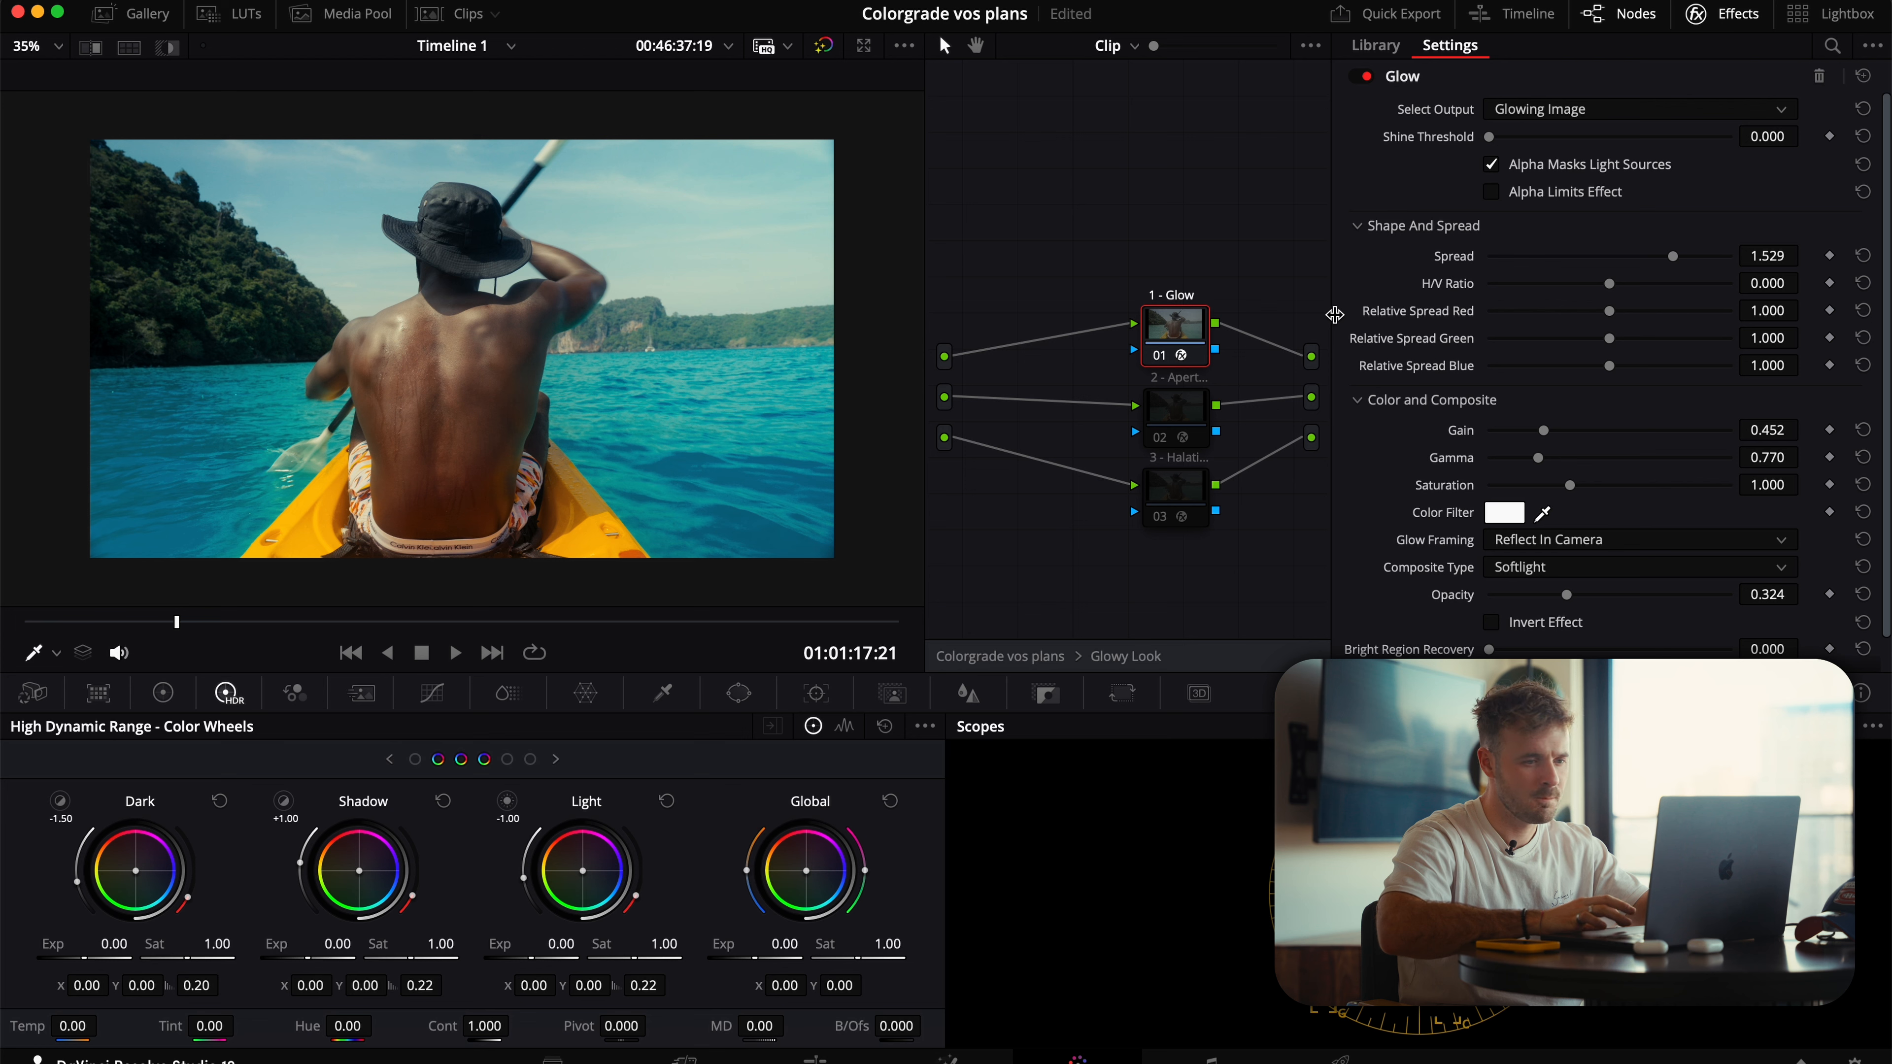
pyautogui.moveTo(1546, 462); pyautogui.dragTo(1525, 464)
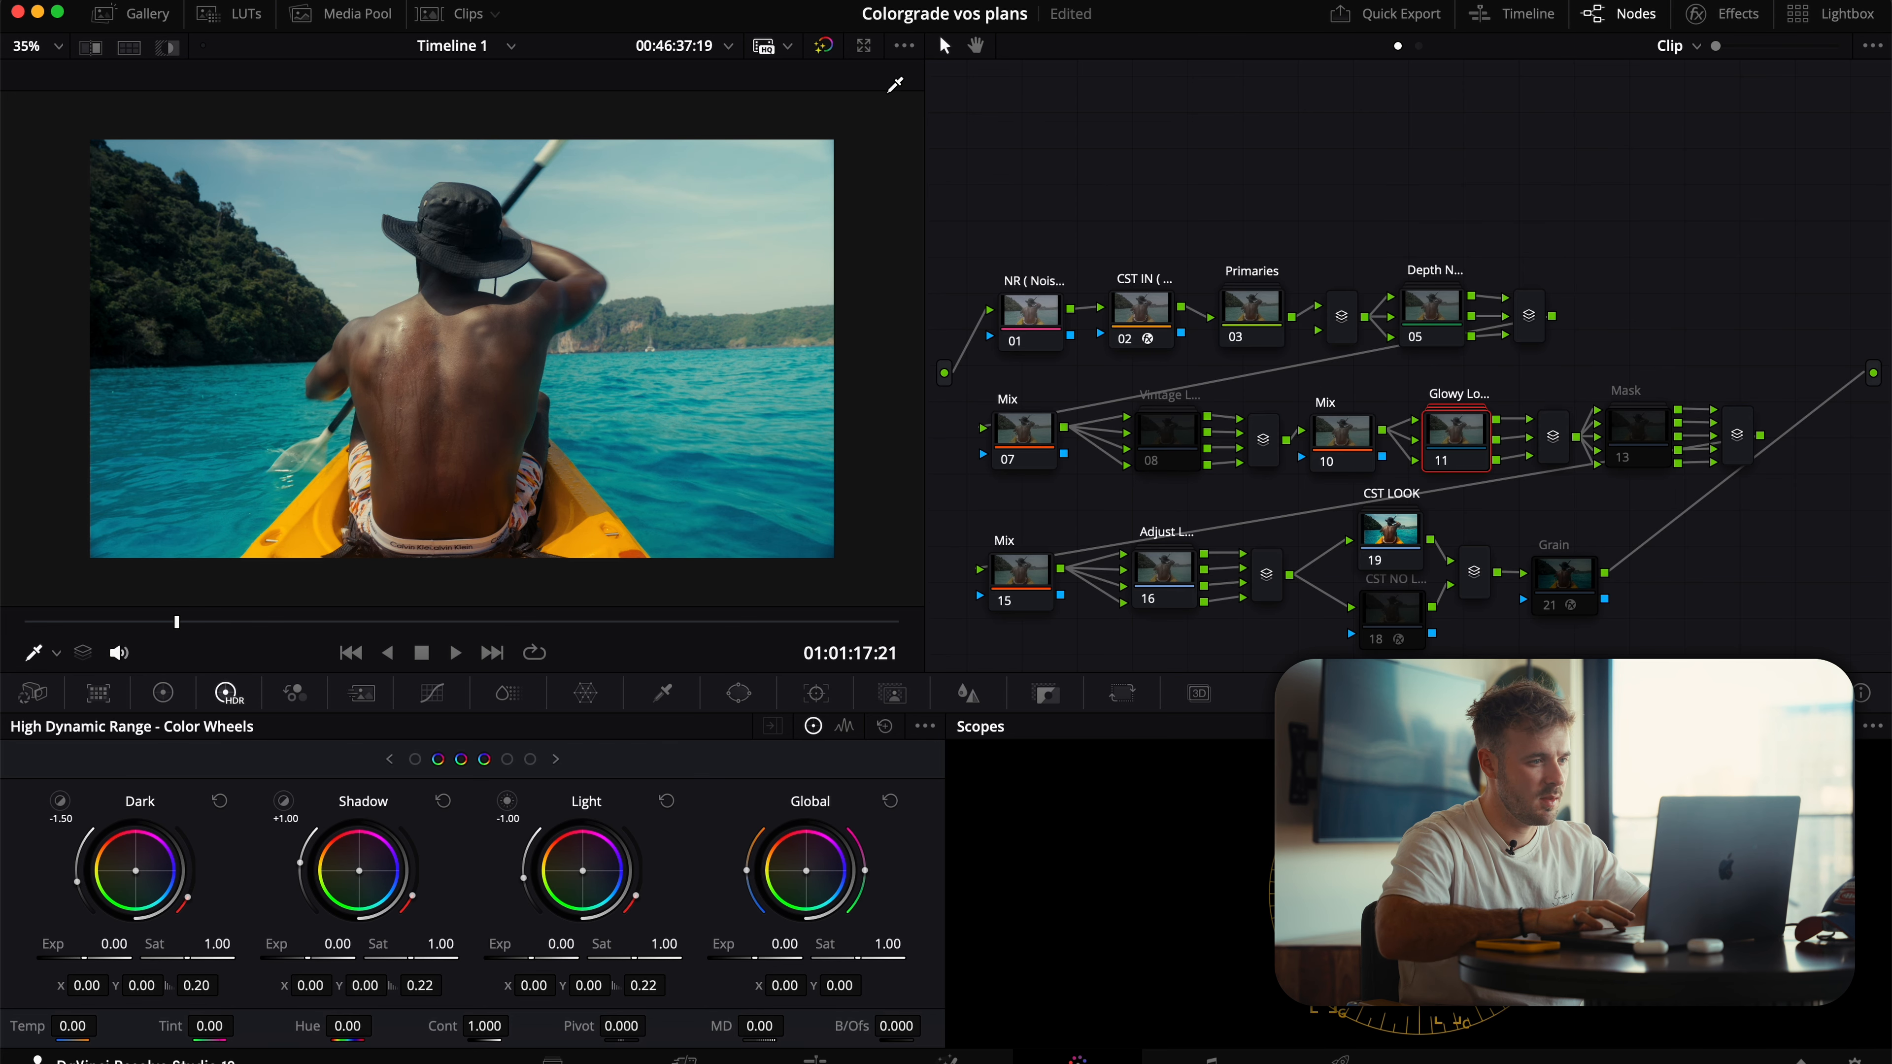
# Bypass and restore all color grades from the main node tree to compare the graded image with the original
pyautogui.click(824, 48)
pyautogui.click(823, 48)
pyautogui.click(825, 49)
pyautogui.click(825, 53)
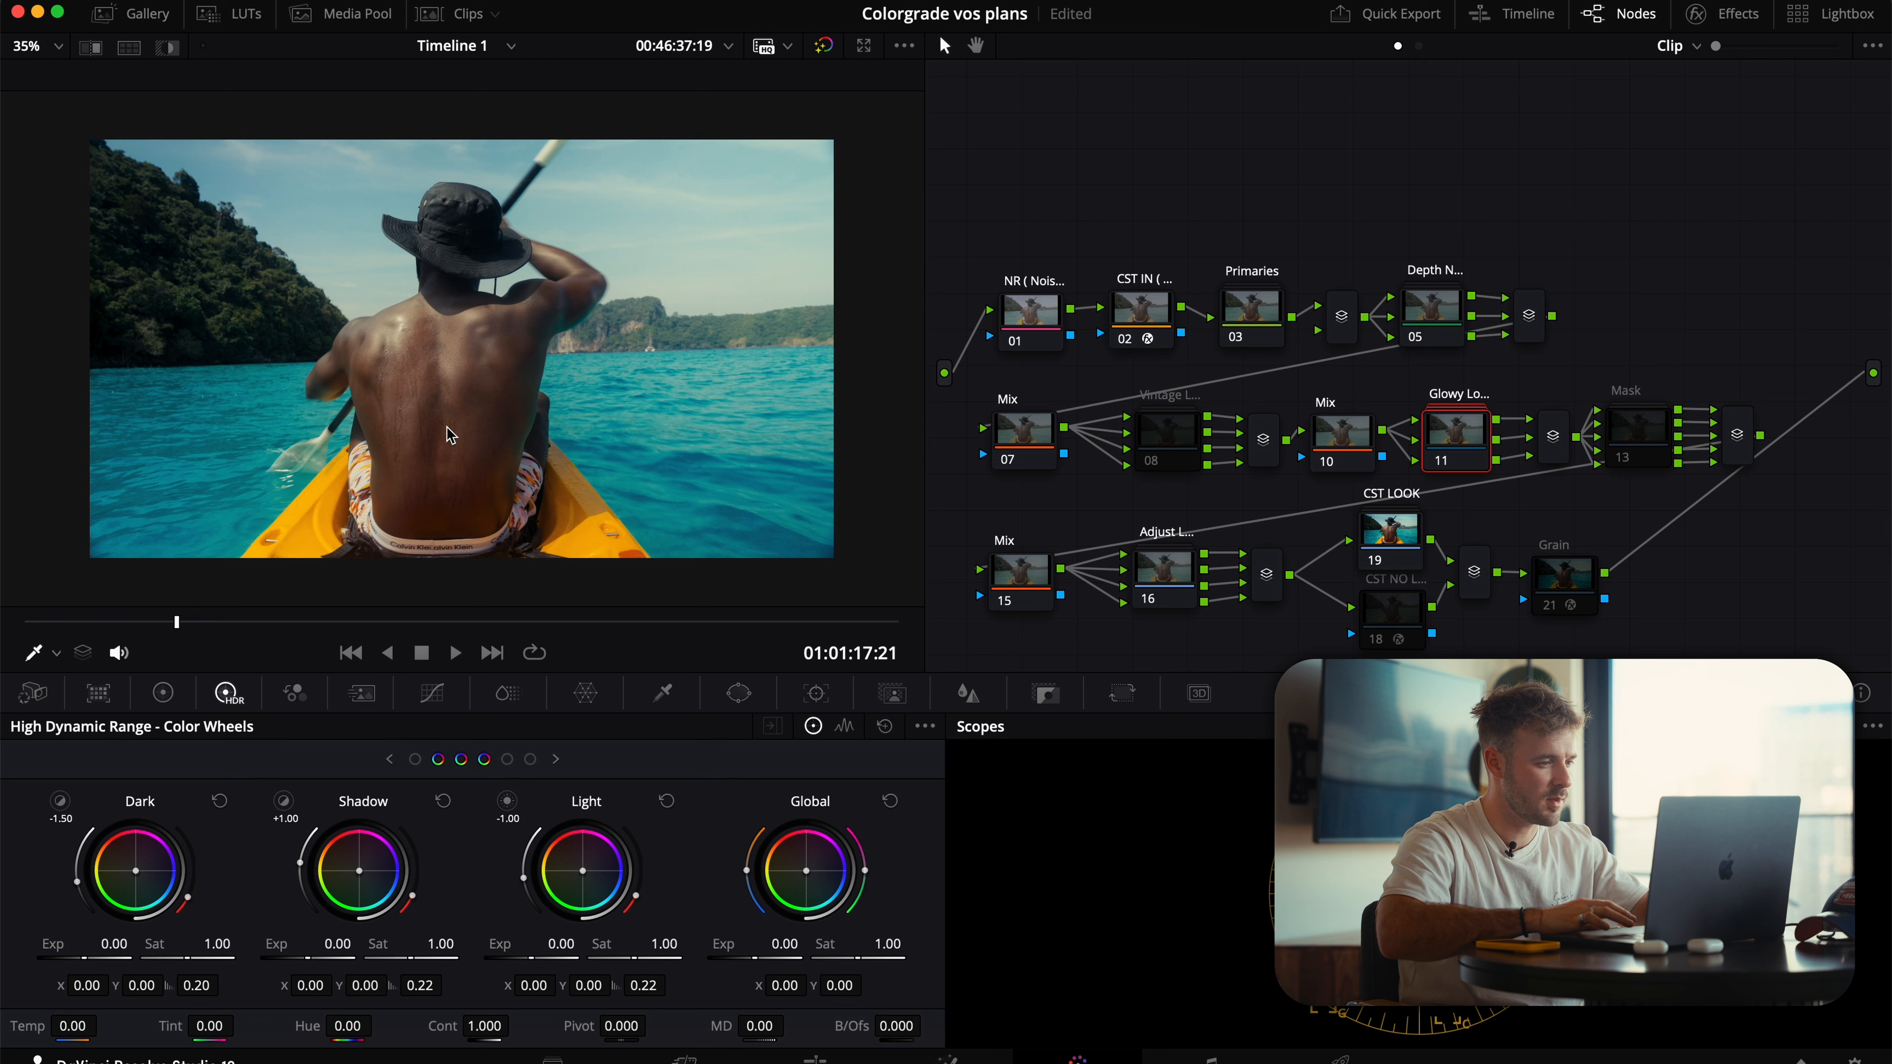